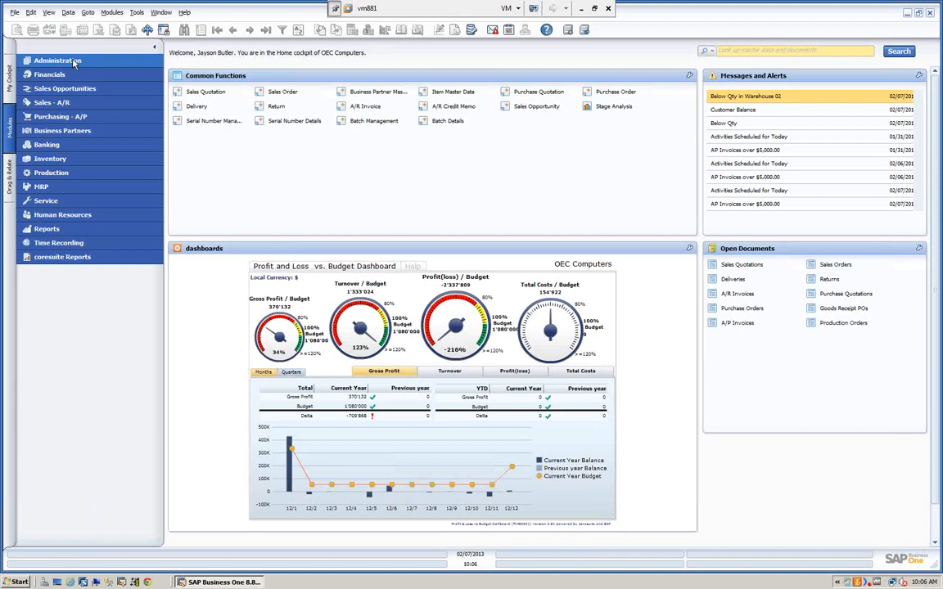
- Open the Target Group setup from the Business Partners setup in Administration and reposition its window
left_click(65, 60)
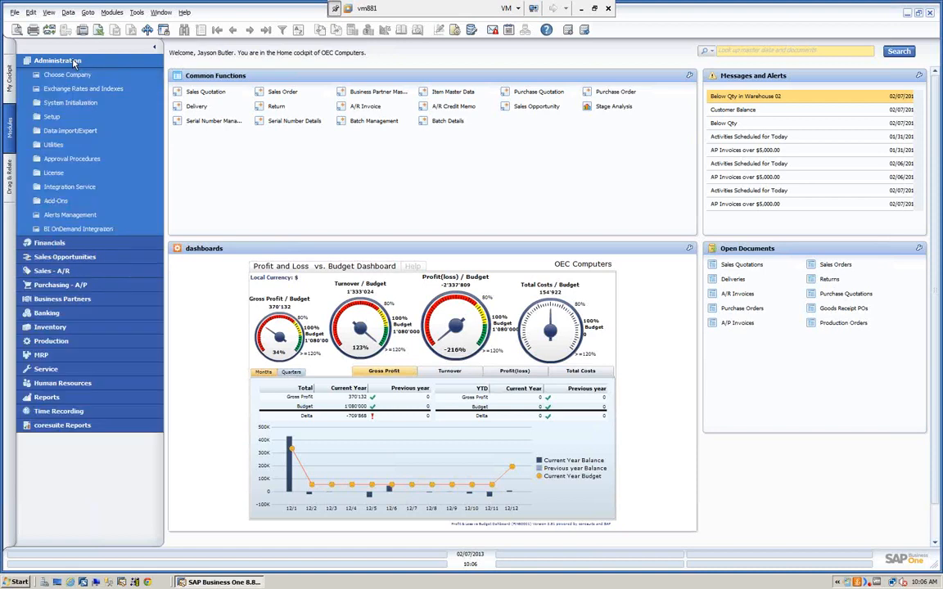
left_click(58, 118)
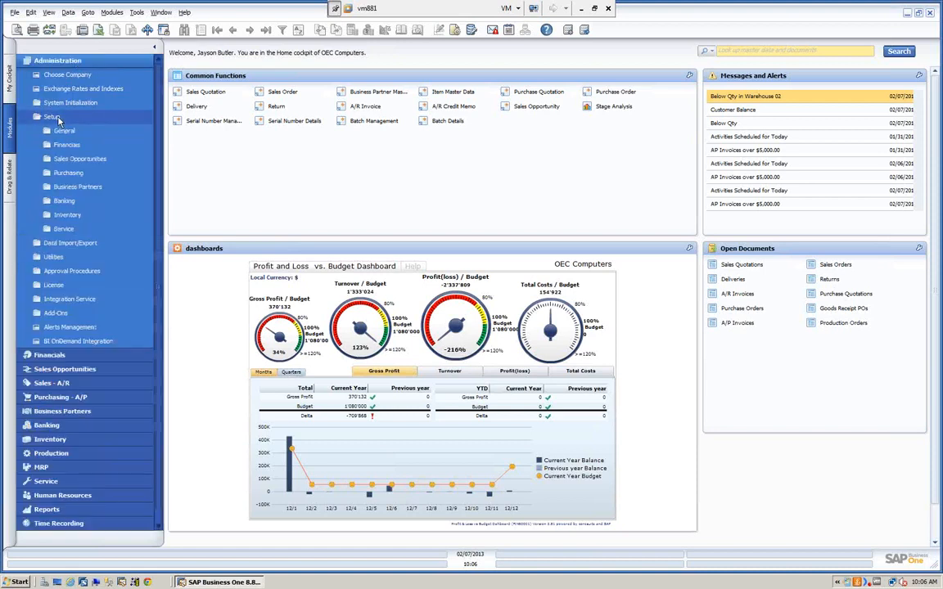
left_click(75, 187)
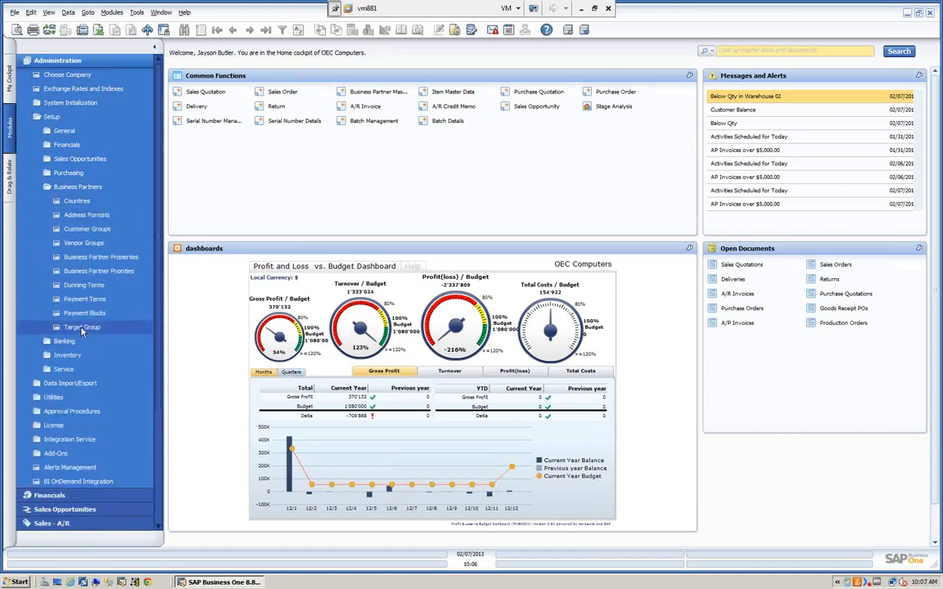
left_click(82, 327)
left_click_drag(363, 124, 476, 144)
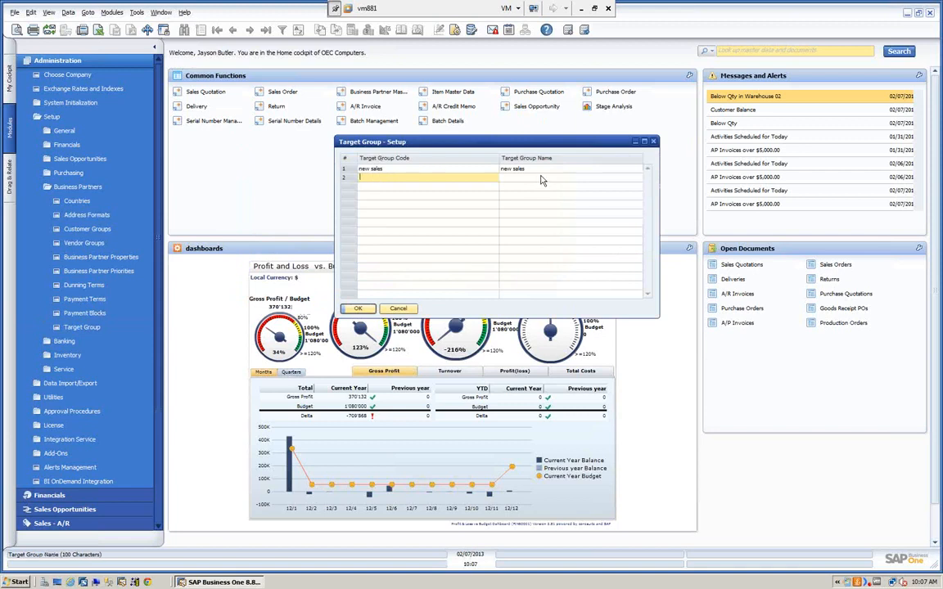
left_click_drag(504, 143, 494, 109)
- Open the details of the "new sales" target group and enlarge the detail window to fit all its columns
double_click(334, 138)
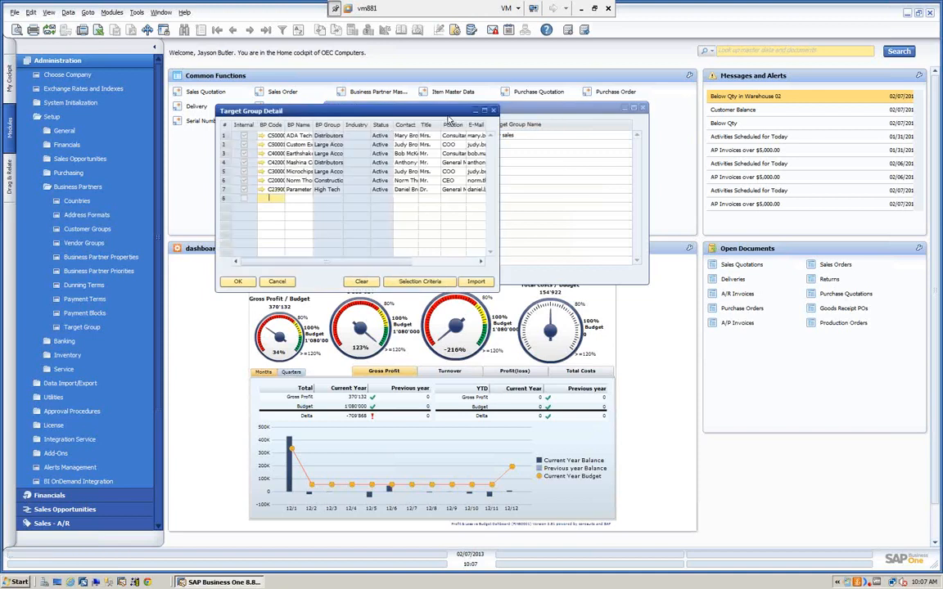
left_click_drag(498, 145, 903, 147)
left_click_drag(441, 111, 396, 72)
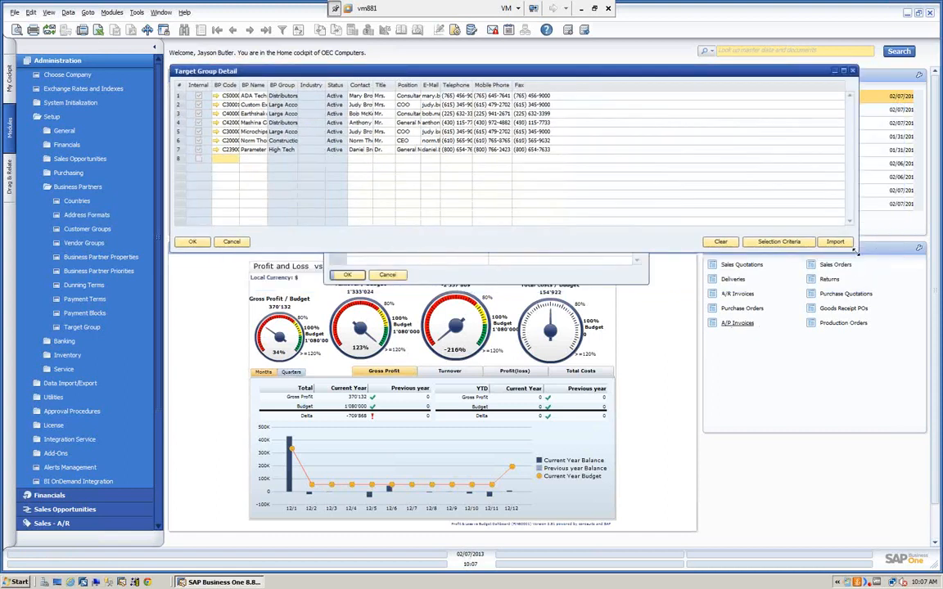
left_click_drag(857, 251, 937, 443)
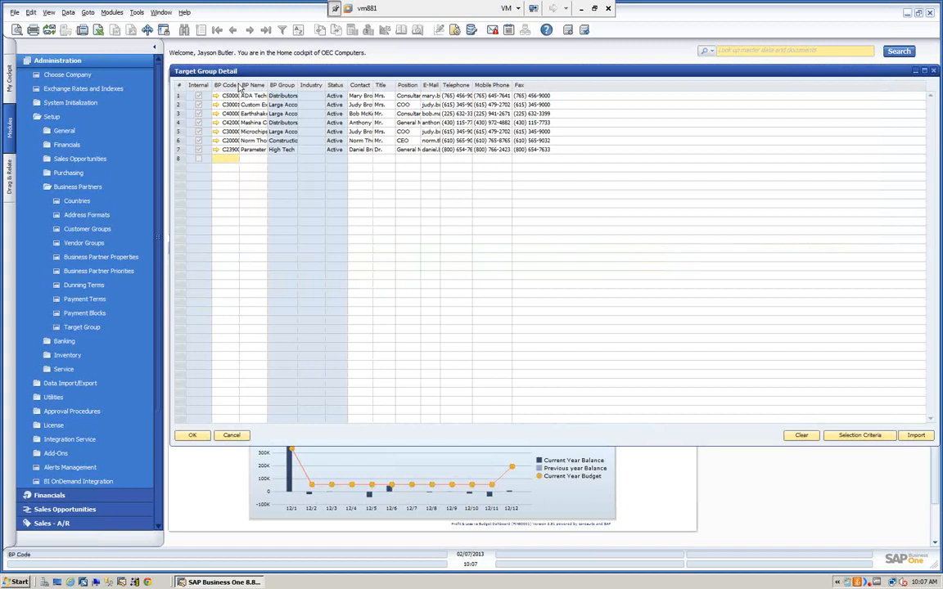
- Auto-fit the BP Code, BP Name, BP Group, Position and E-Mail columns in the target group details
double_click(239, 85)
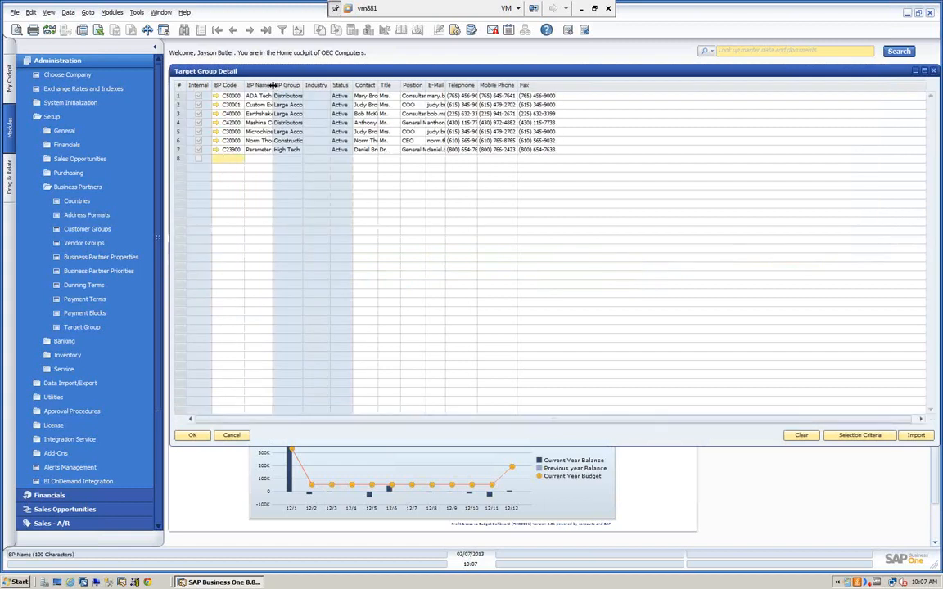
double_click(273, 86)
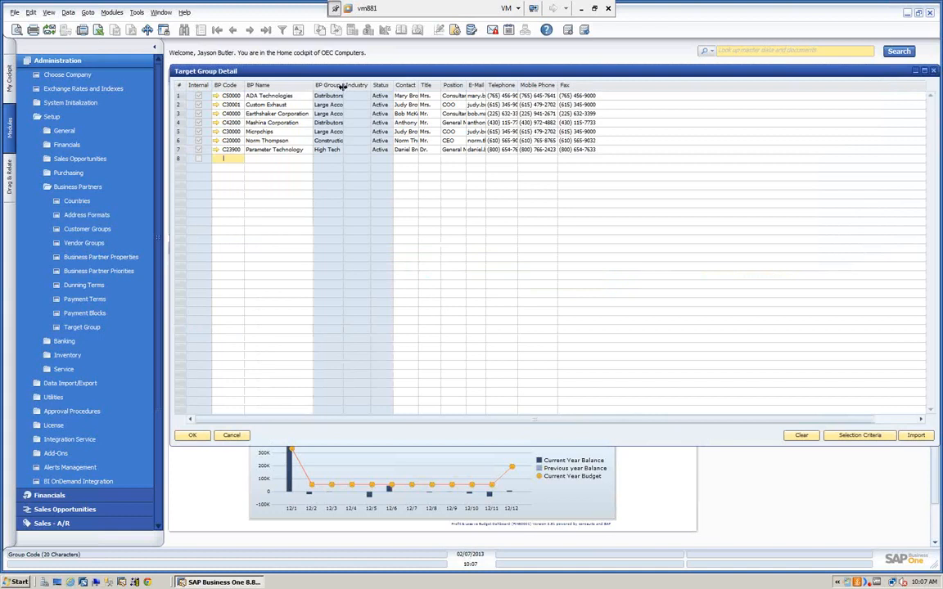
double_click(343, 86)
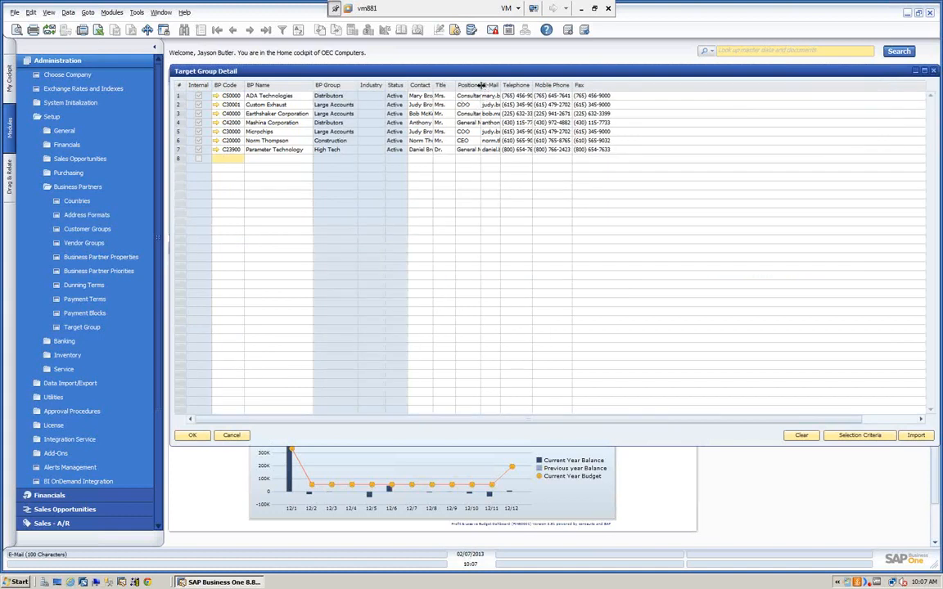
double_click(480, 85)
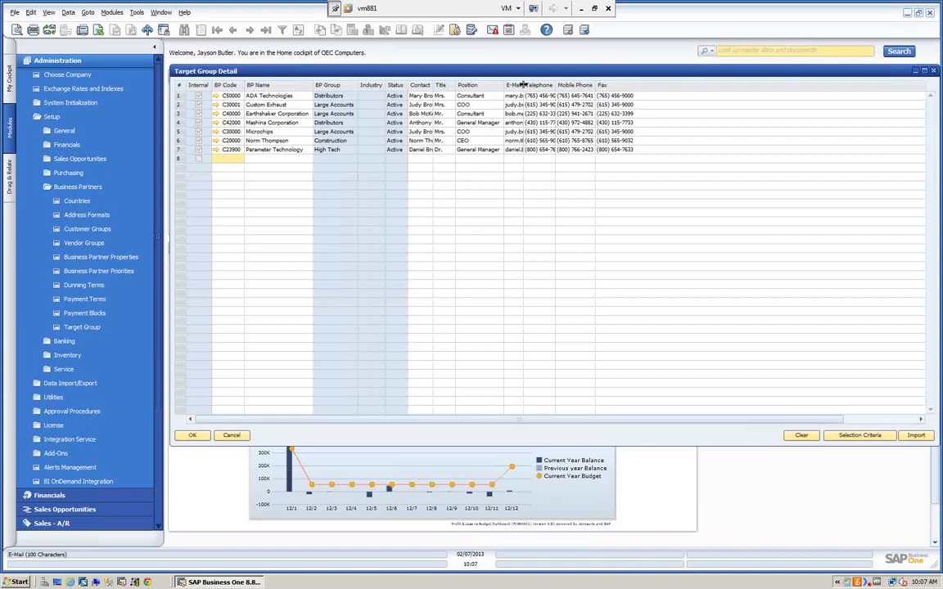
double_click(525, 85)
- Add the business partner from row 13 of the partner list to the first empty row of the target group
left_click(237, 159)
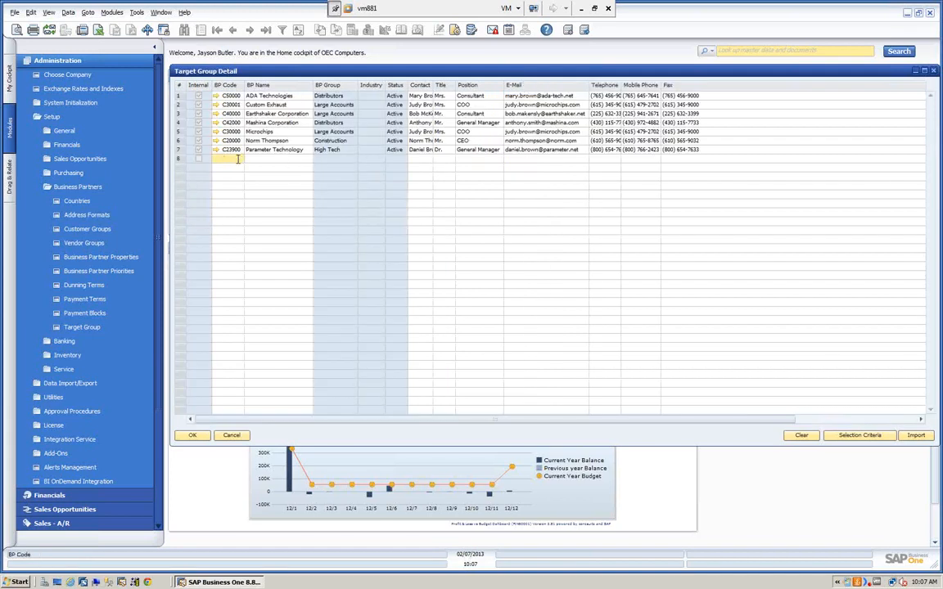
key("Tab")
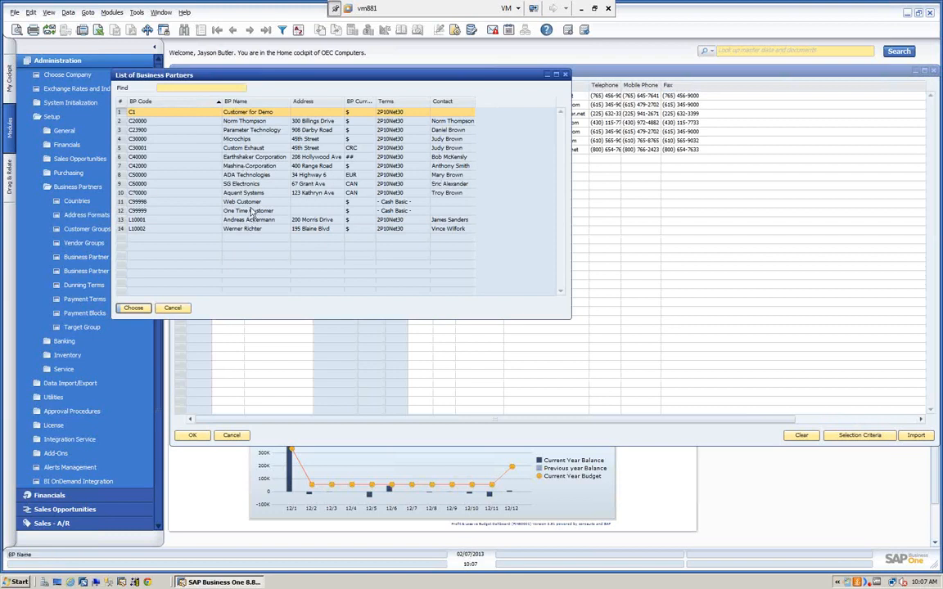
left_click_drag(256, 78, 418, 219)
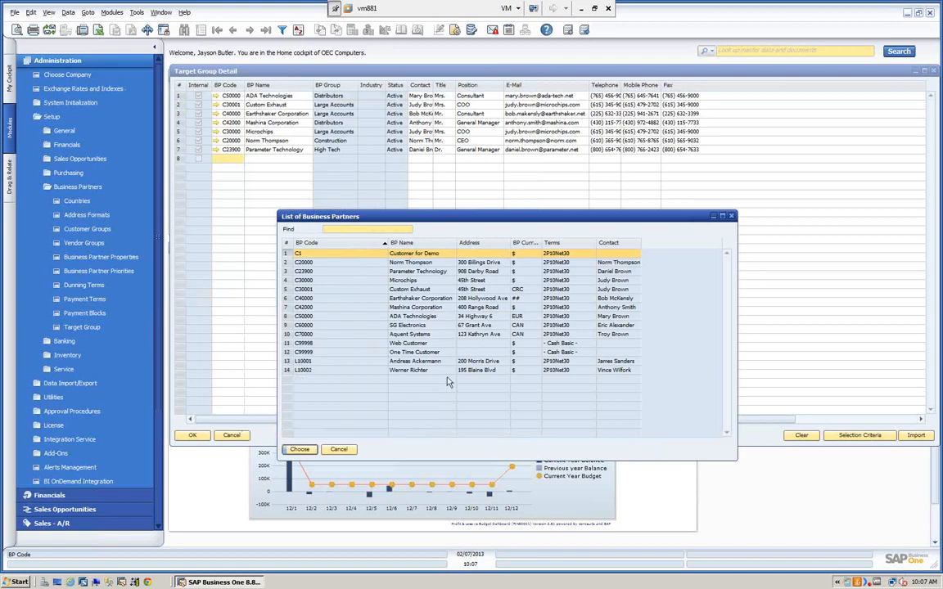
left_click(402, 362)
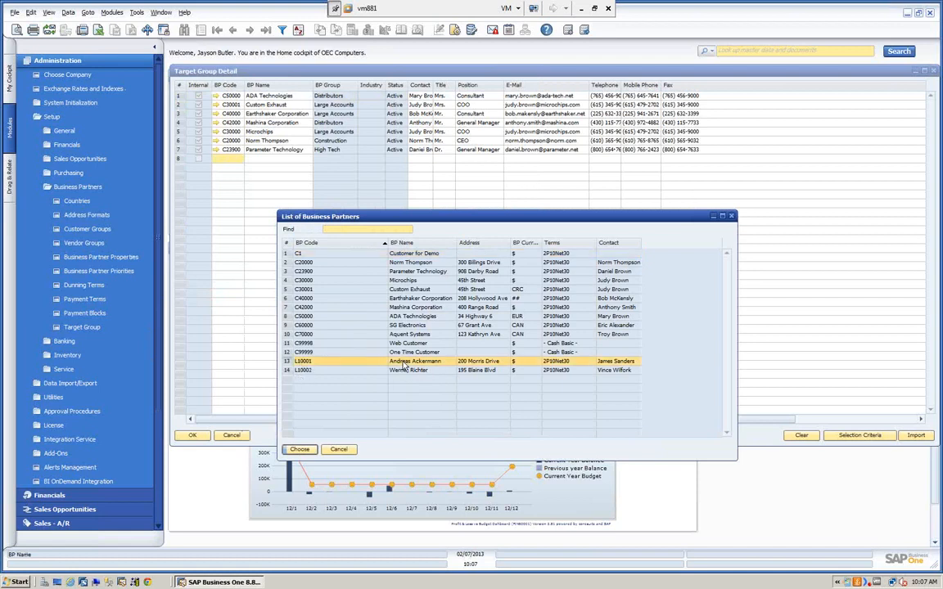
left_click(299, 451)
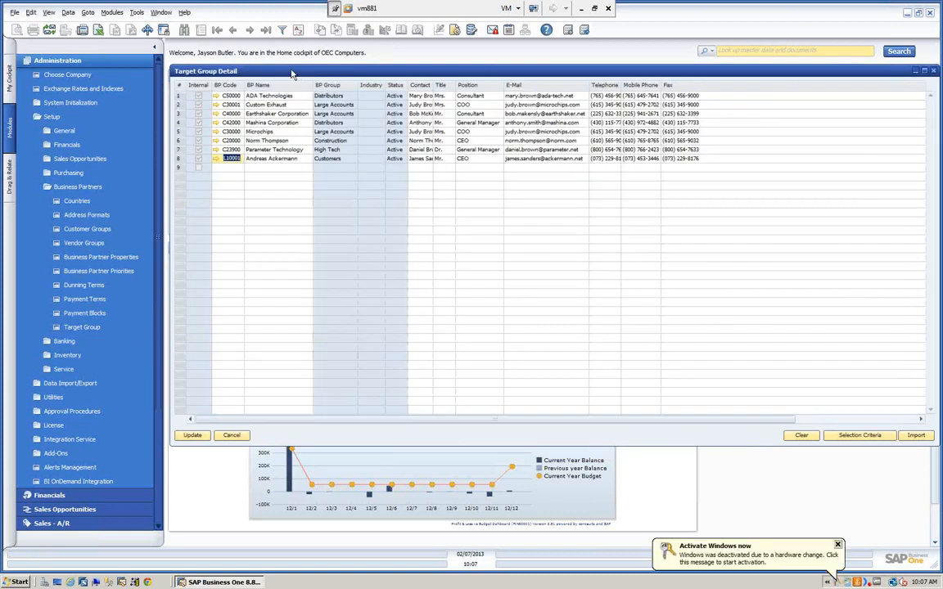
- Start an Excel import for the target group with Target Group as the data type
left_click_drag(286, 69, 219, 73)
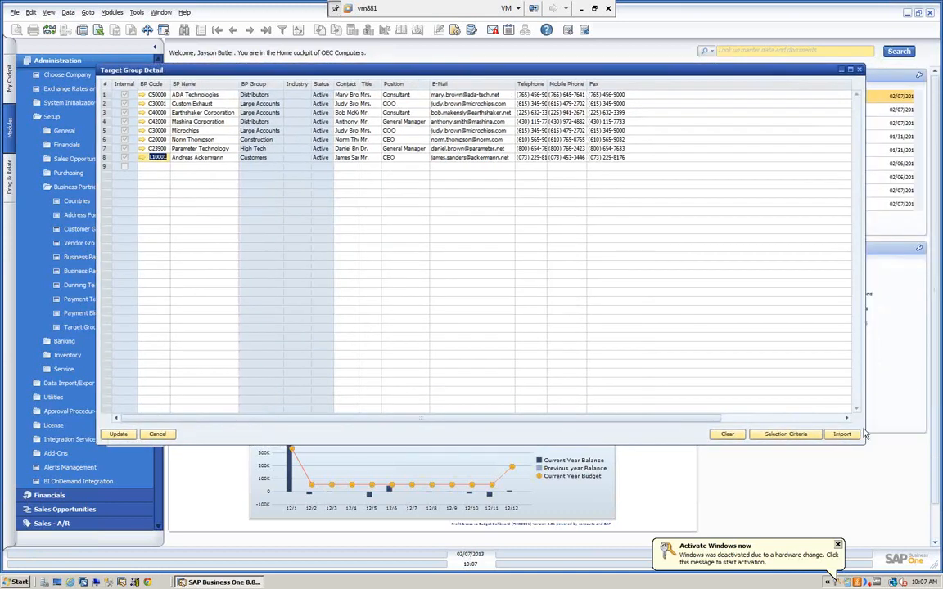
left_click(843, 435)
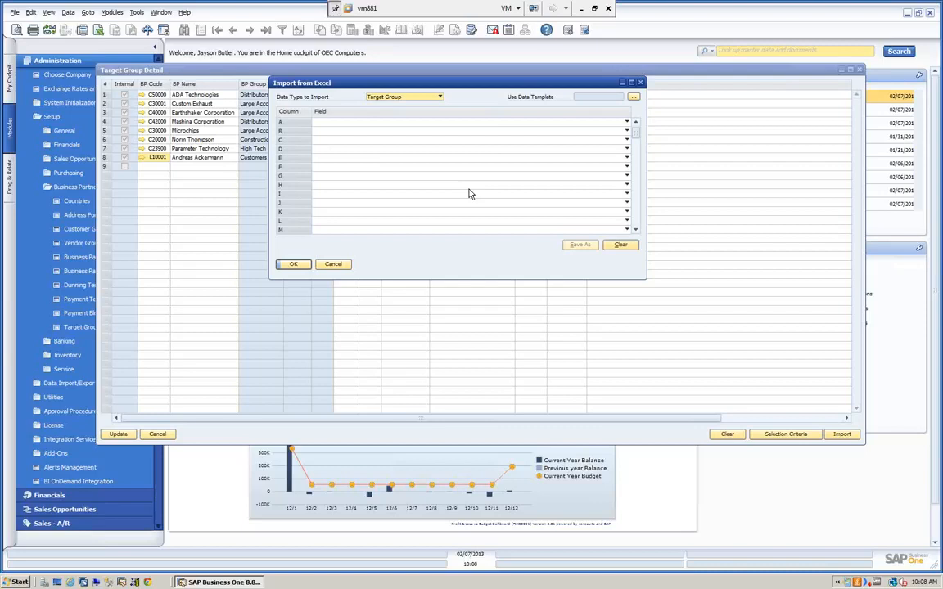
left_click(440, 98)
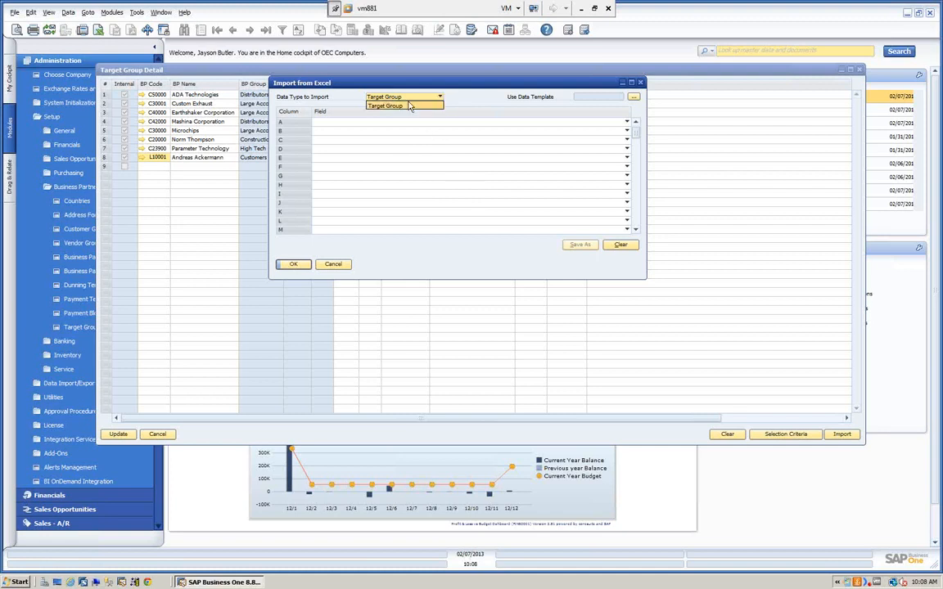
left_click(400, 105)
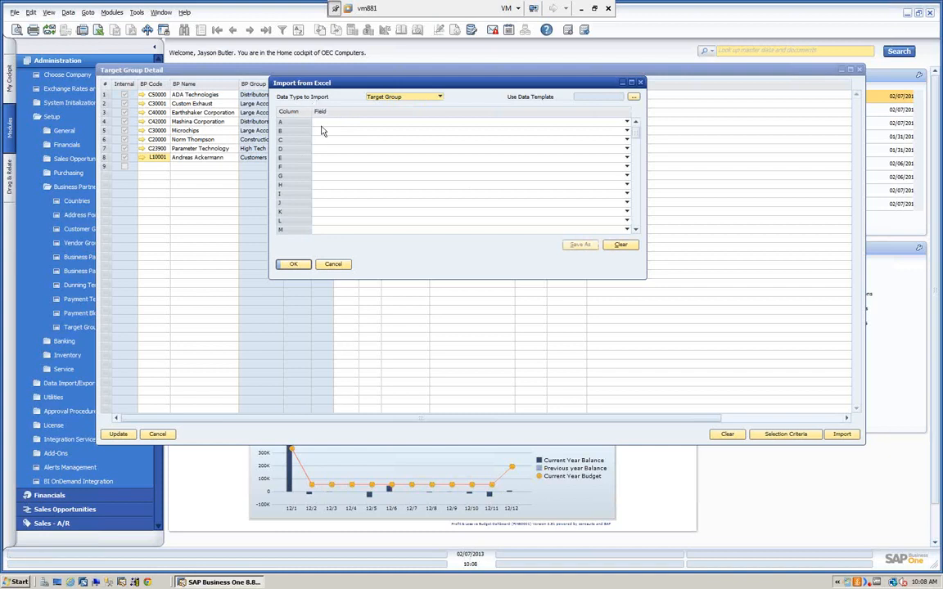
- Map import columns A to D to BP Code, BP Name, Contact Person and E-Mail
left_click(626, 122)
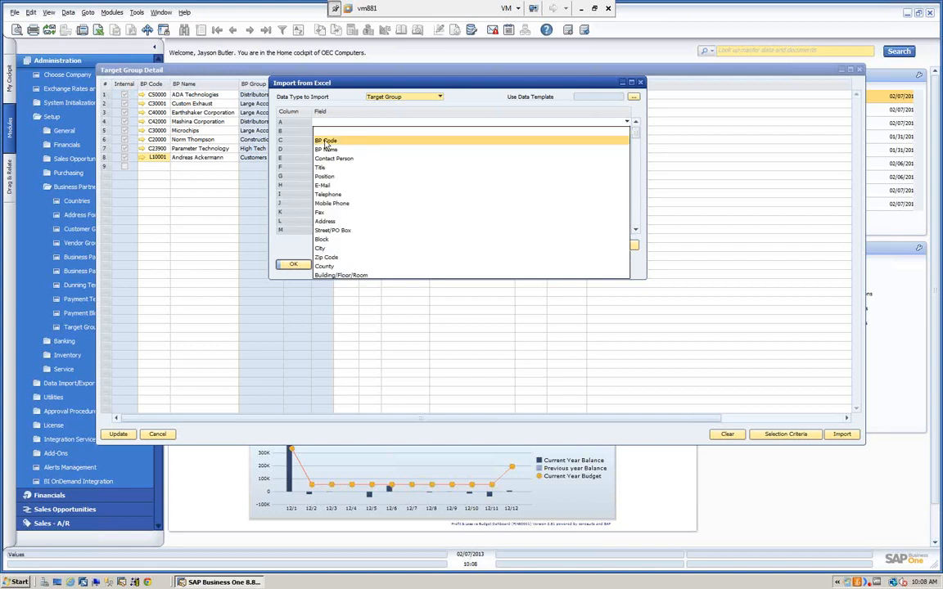
left_click(326, 140)
left_click(627, 131)
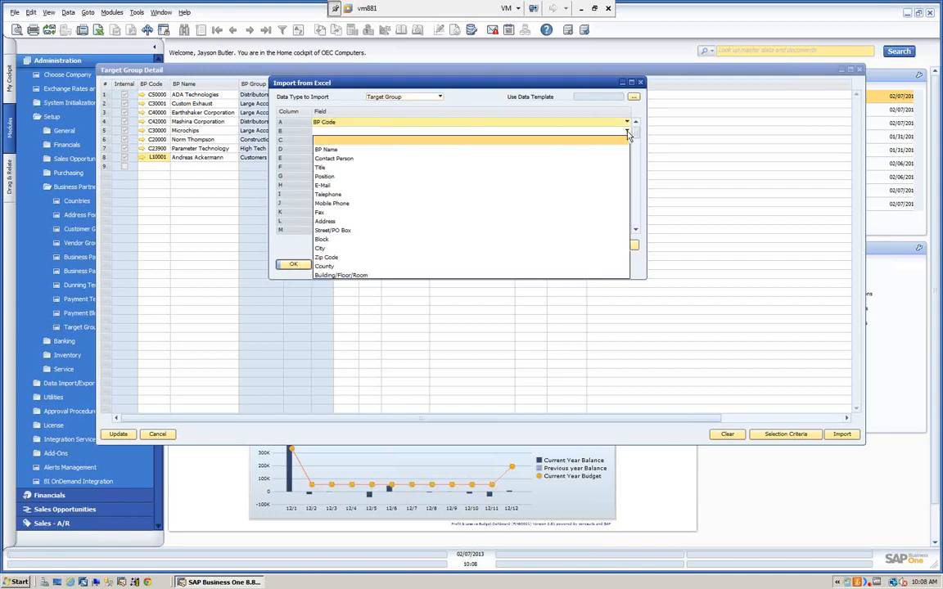
left_click(331, 151)
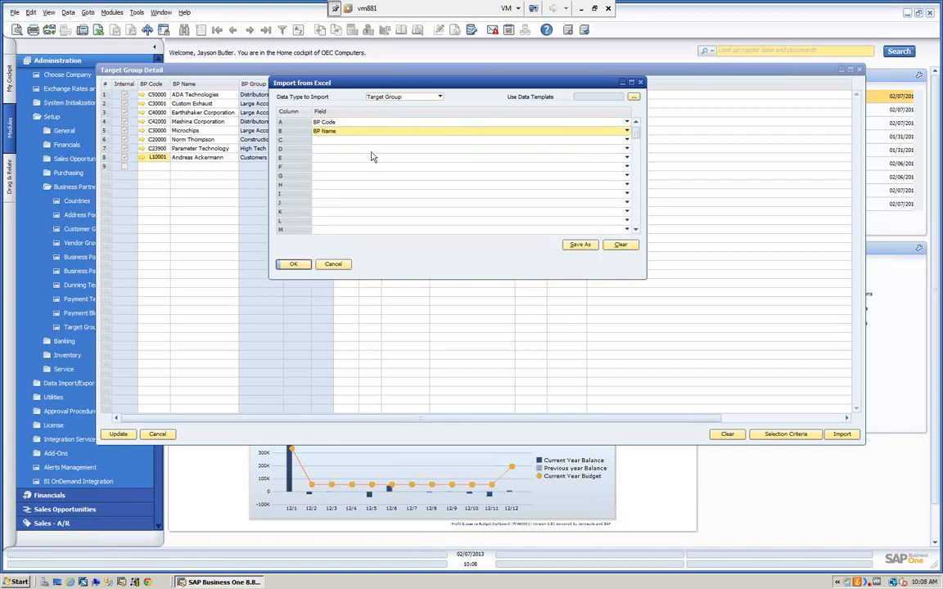
left_click(627, 141)
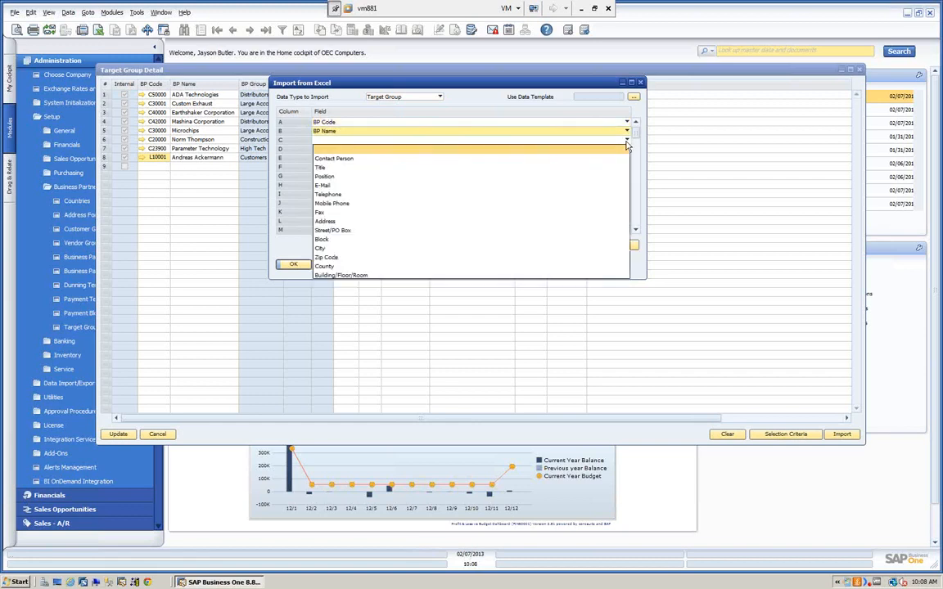
left_click(372, 157)
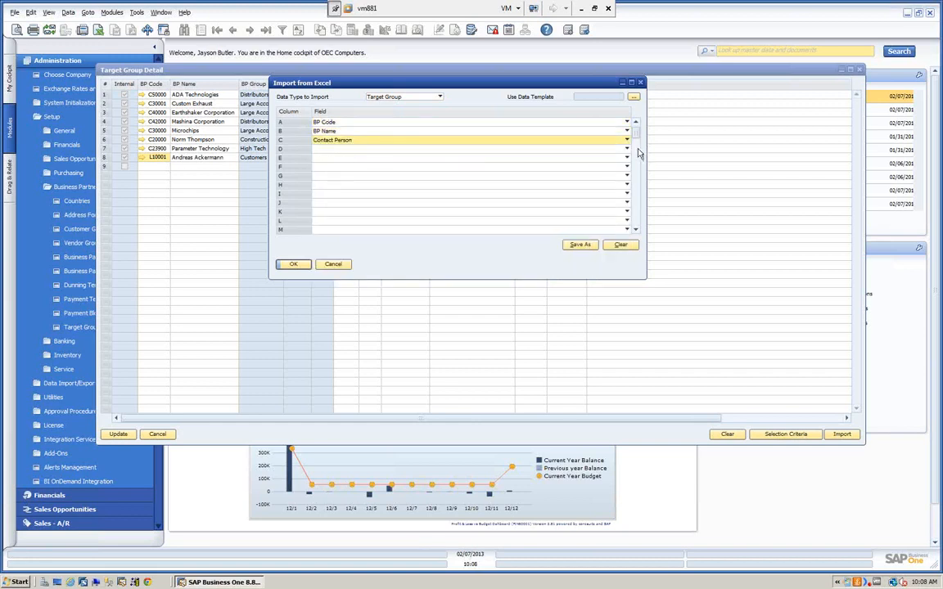
left_click(577, 148)
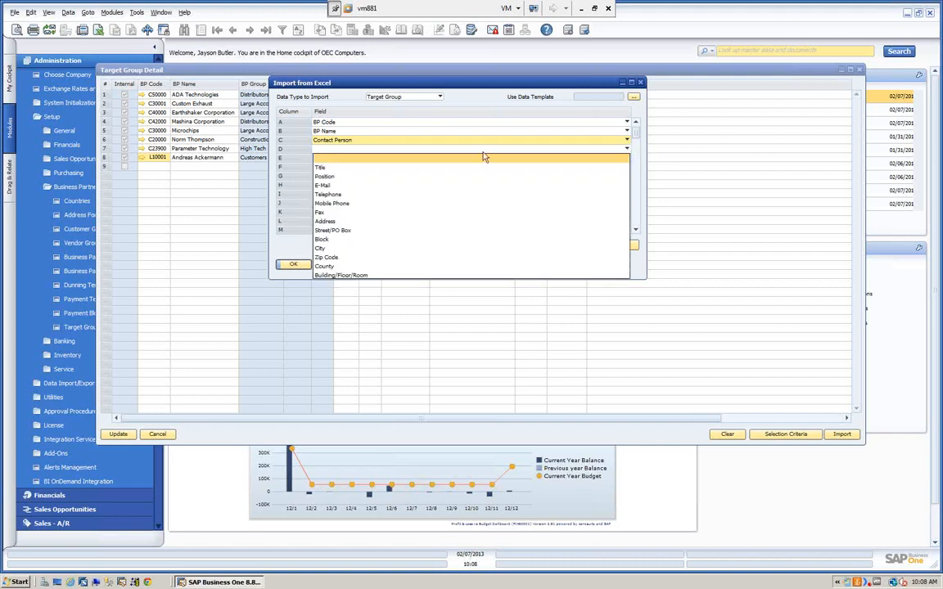
left_click(323, 185)
left_click_drag(360, 81, 446, 223)
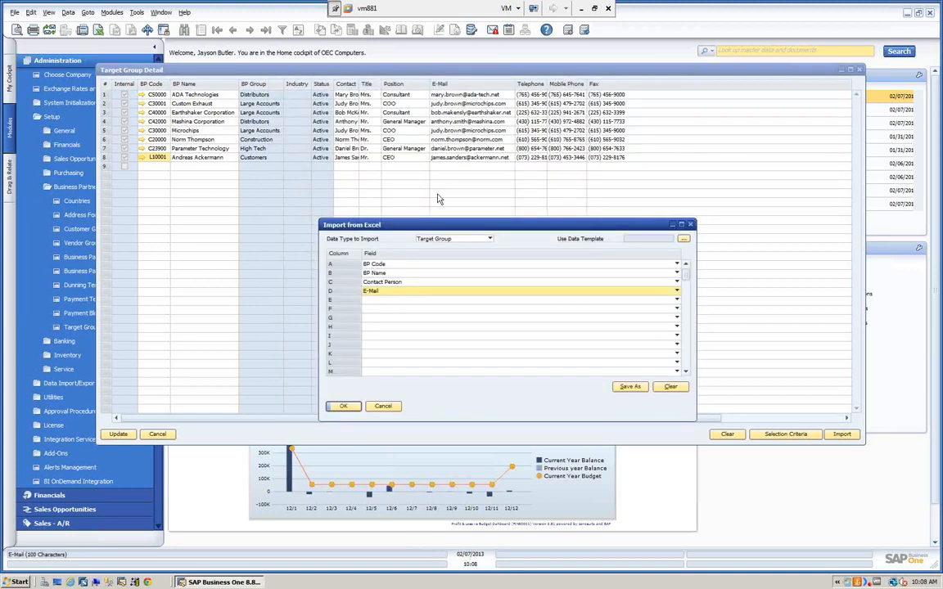
left_click(676, 301)
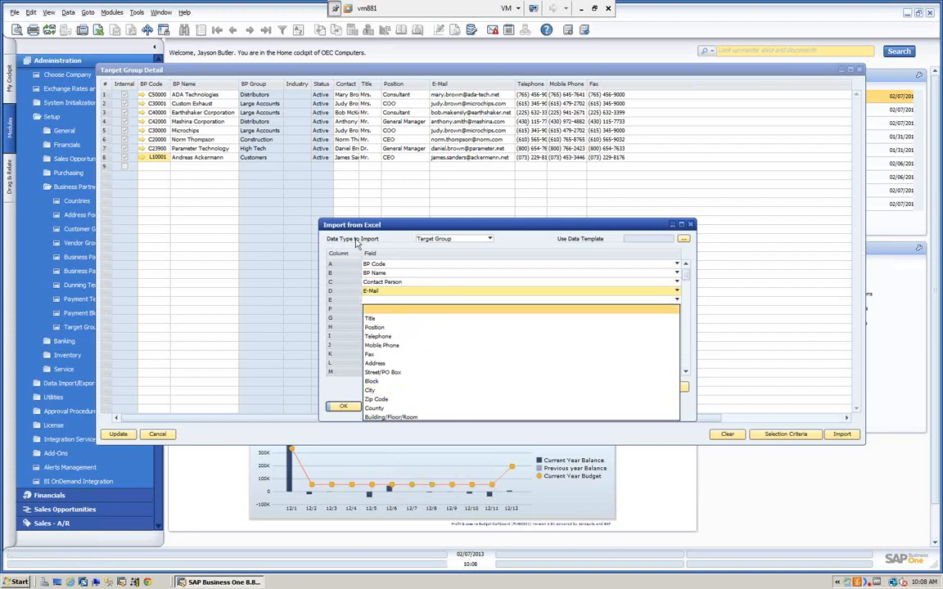
left_click(412, 233)
left_click_drag(423, 225, 414, 183)
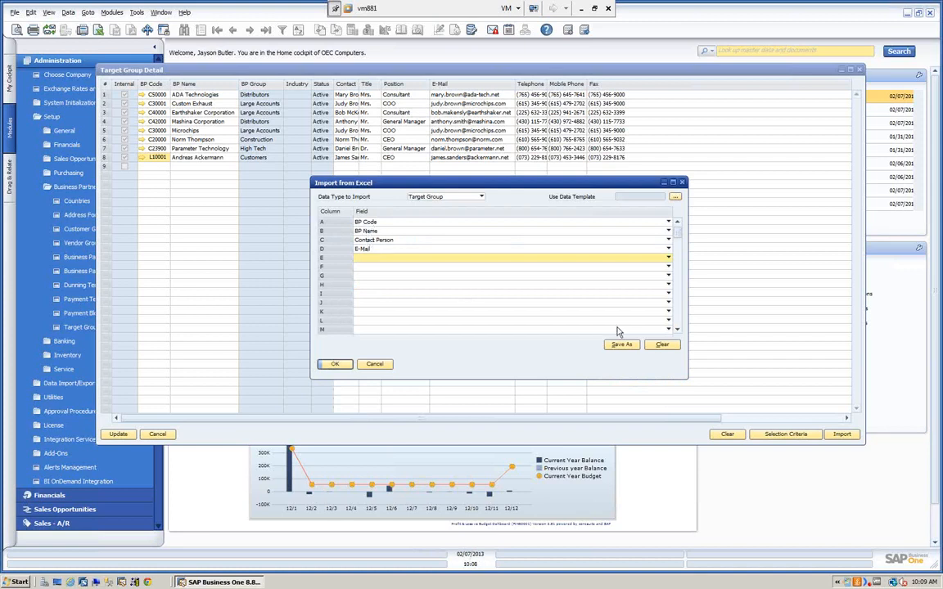
- Import SAP Campaign Demo.txt from the Desktop into the target group, then save and close the group's details
left_click(335, 365)
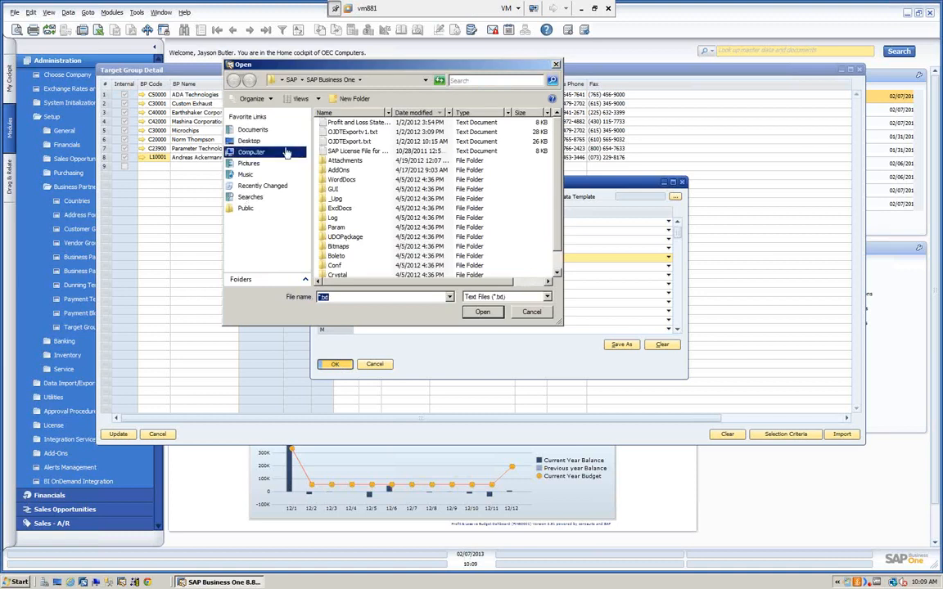
left_click(248, 141)
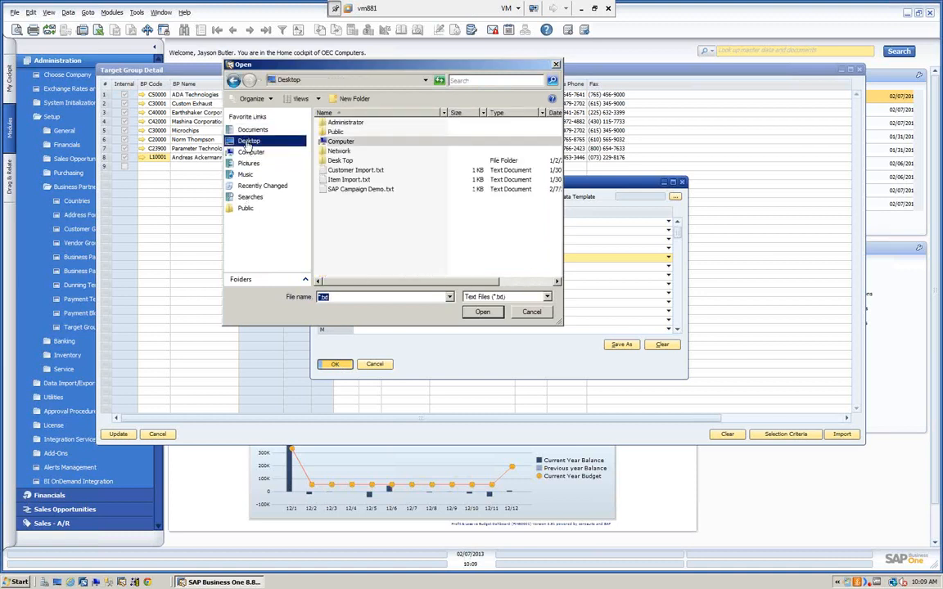
left_click(344, 189)
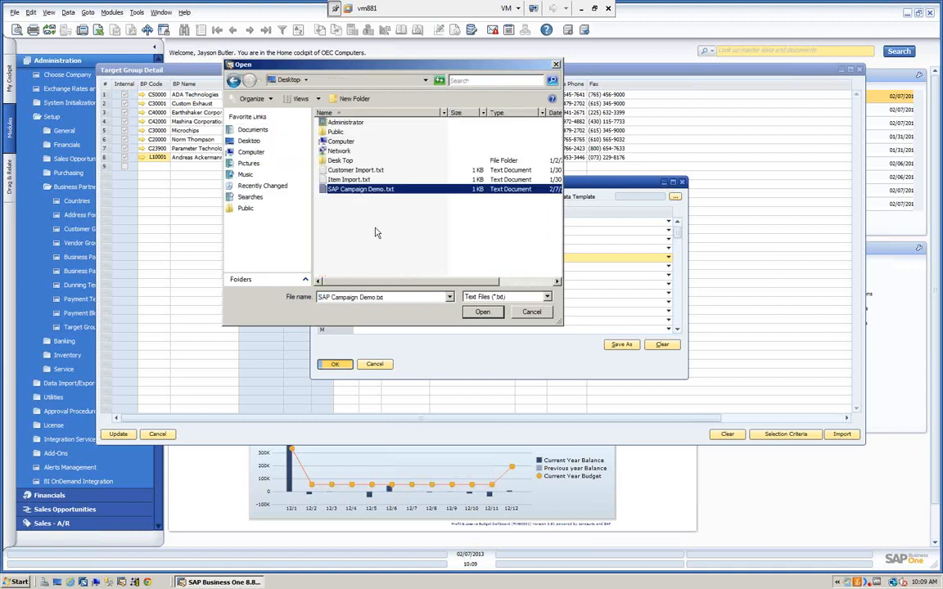
left_click(483, 312)
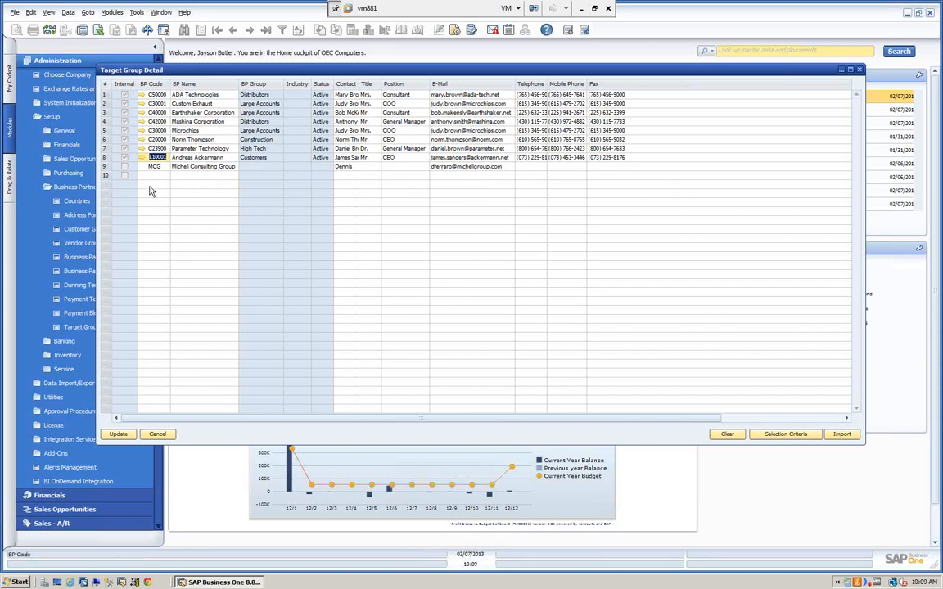
left_click(117, 435)
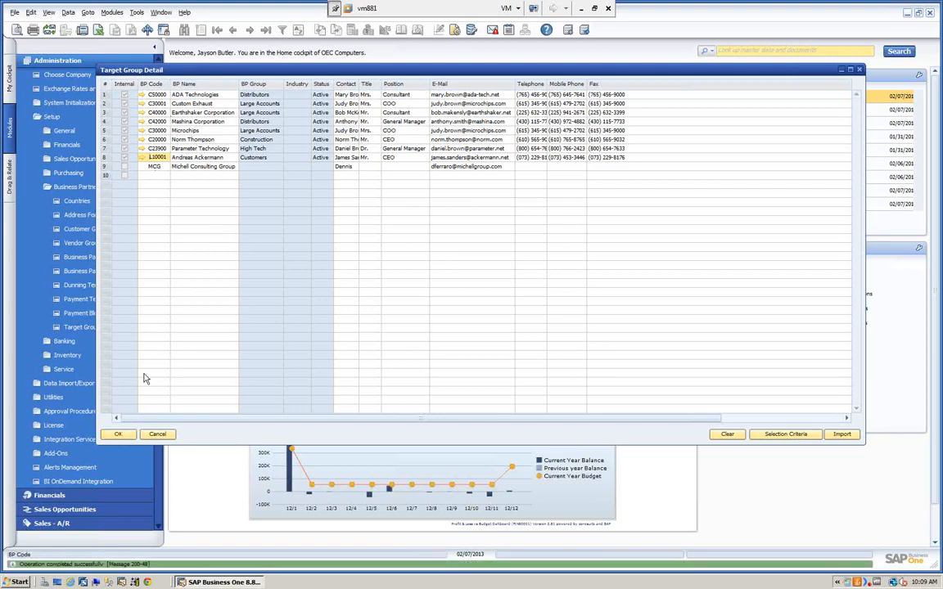
left_click(118, 434)
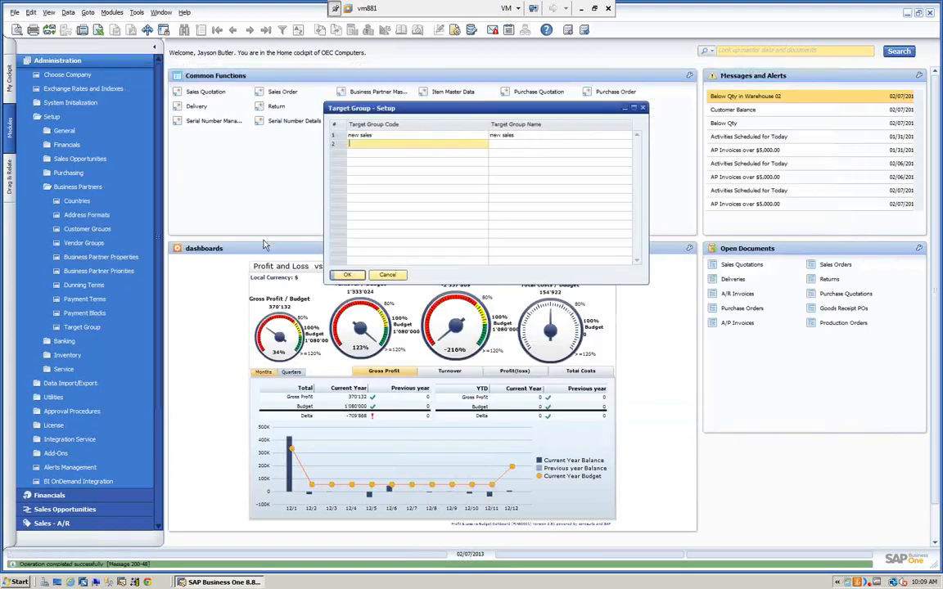
- Review the business partners in the new sales target group, then close the target group setup
double_click(337, 137)
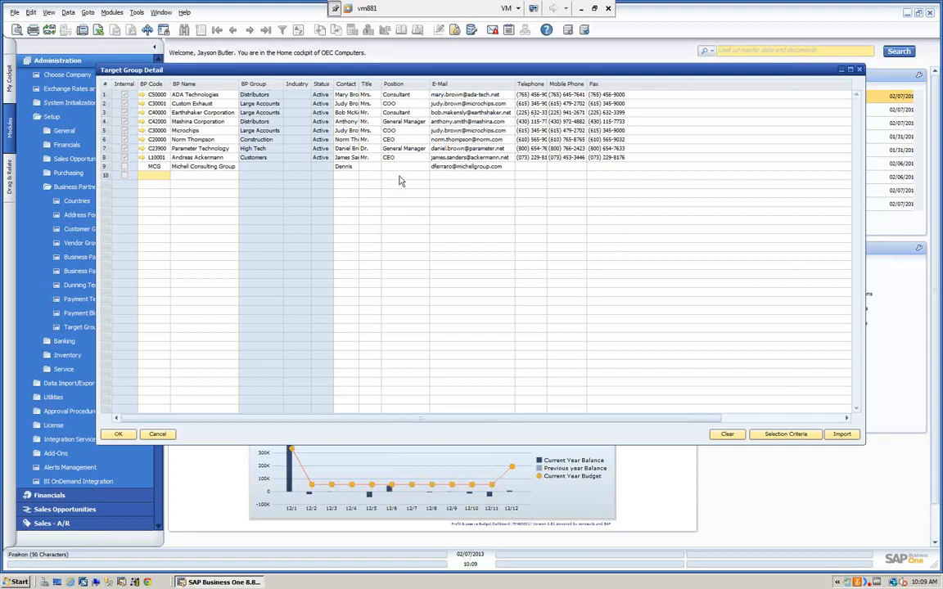
left_click(120, 434)
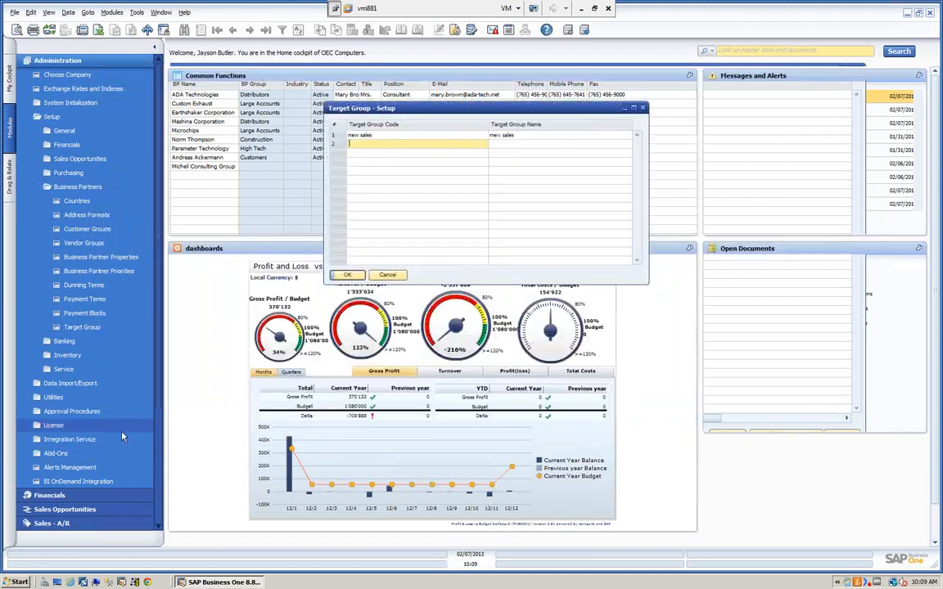
left_click(390, 277)
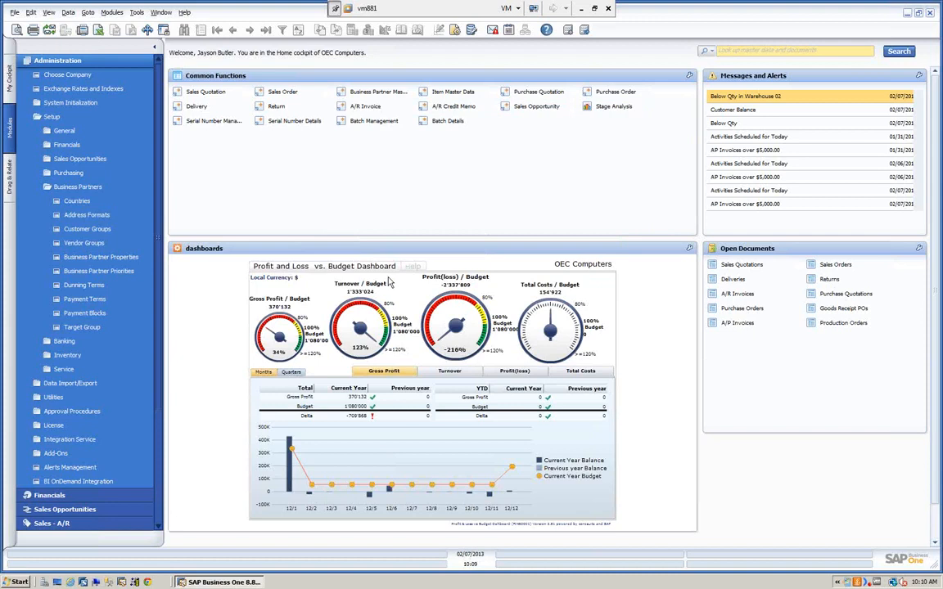
- Start the Campaign Generation Wizard for business partners and proceed to the campaign generation options
left_click(105, 63)
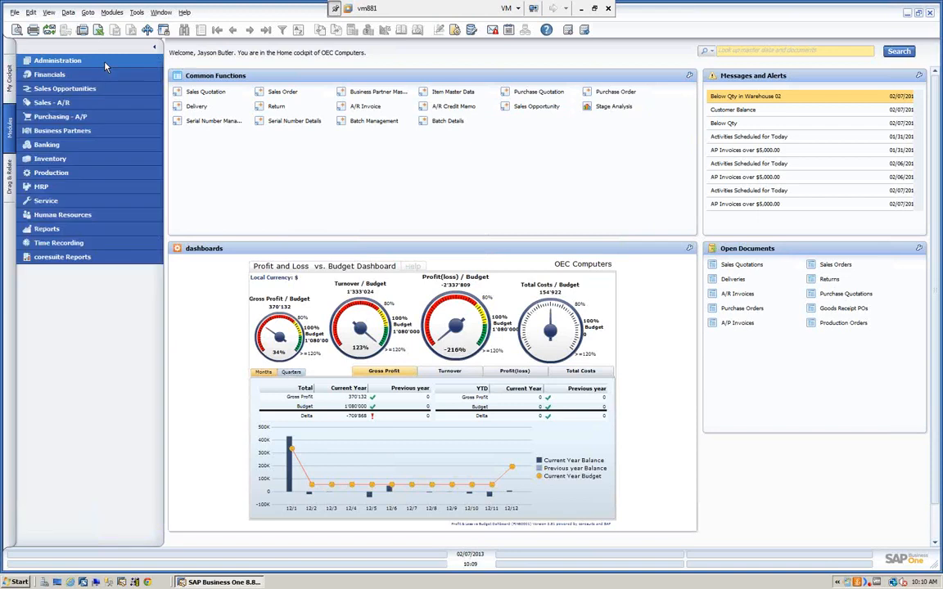
left_click(78, 131)
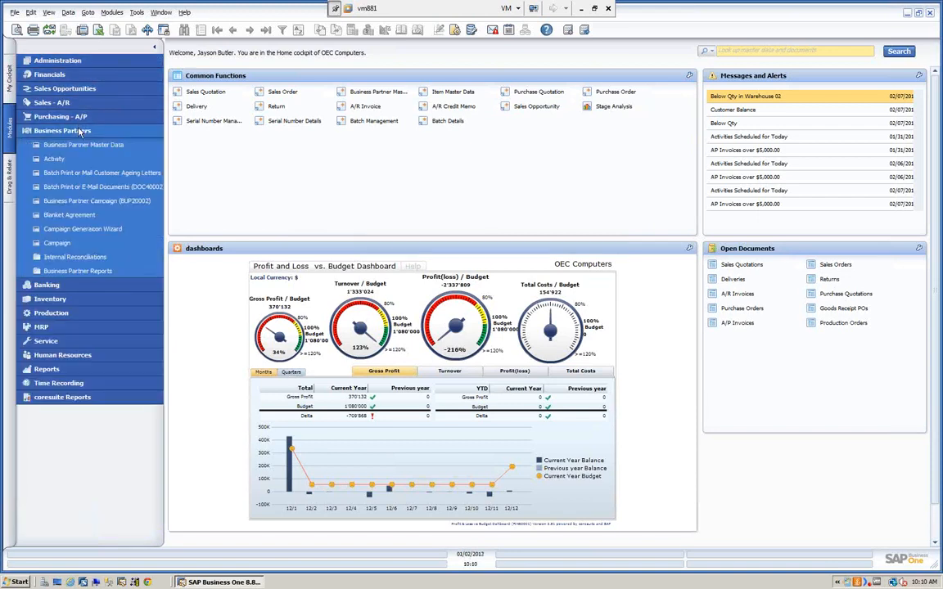
left_click(90, 232)
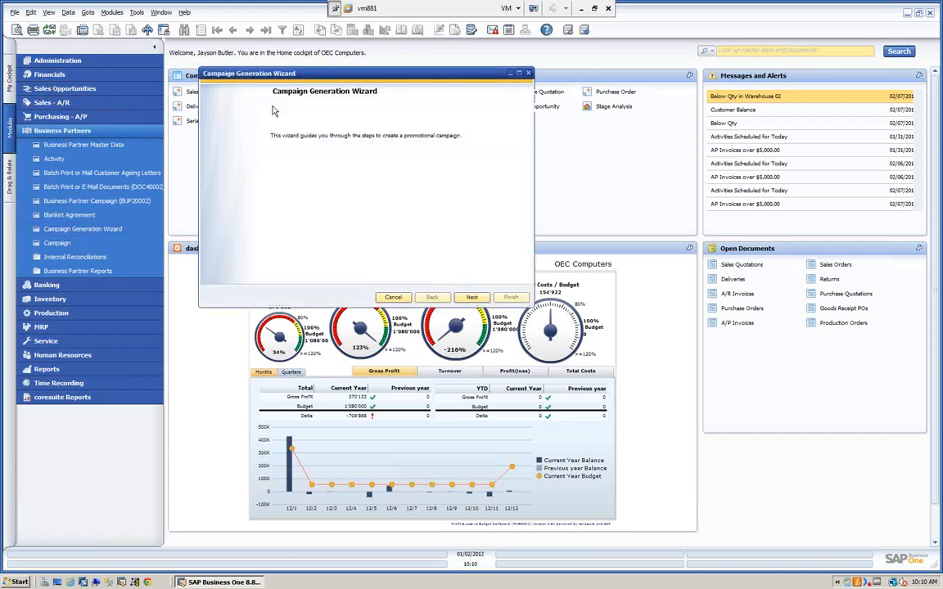
left_click_drag(306, 78, 300, 78)
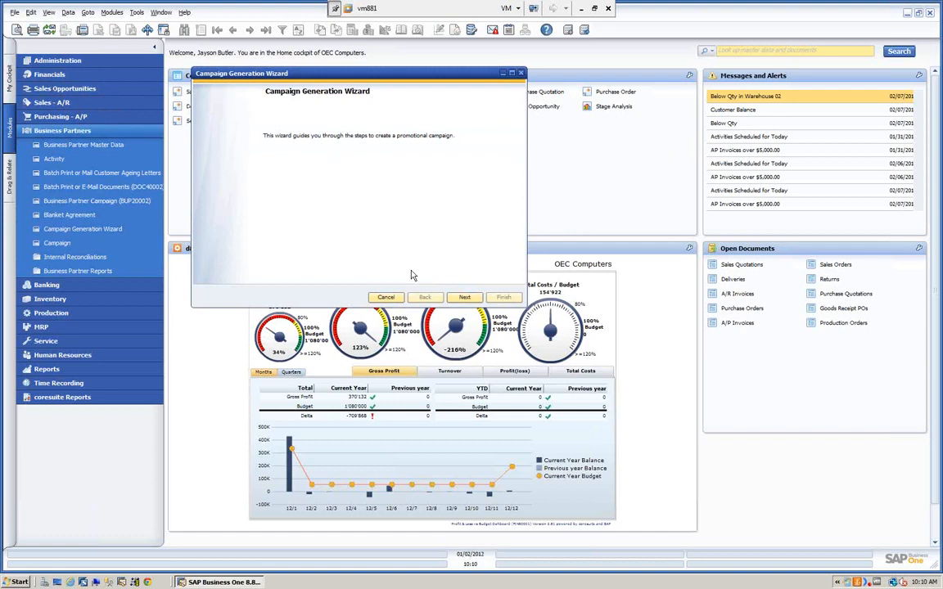
left_click(472, 298)
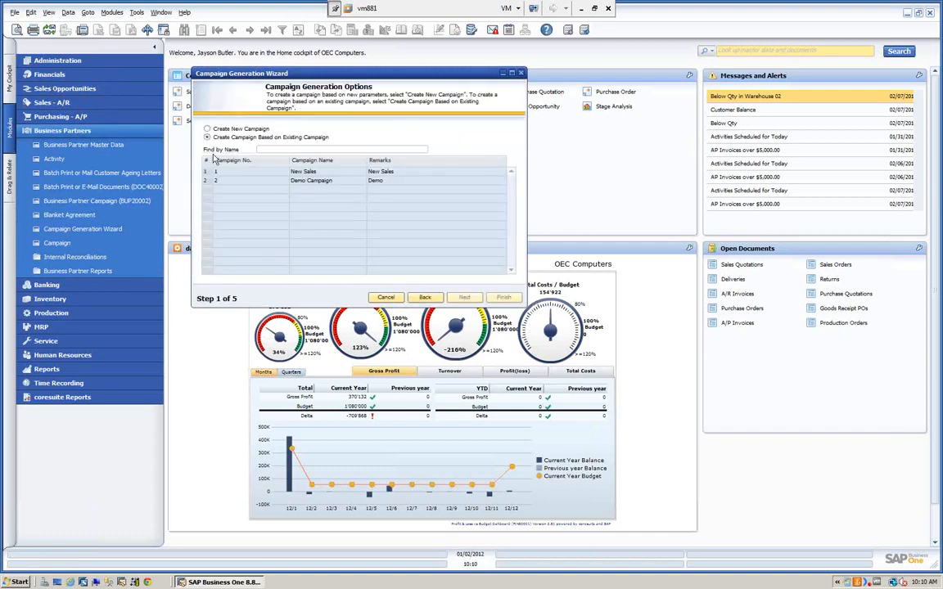
- Create a new campaign named SAP Demo Campaign with the remark "For the SAP Demo" and proceed to its details
left_click(322, 183)
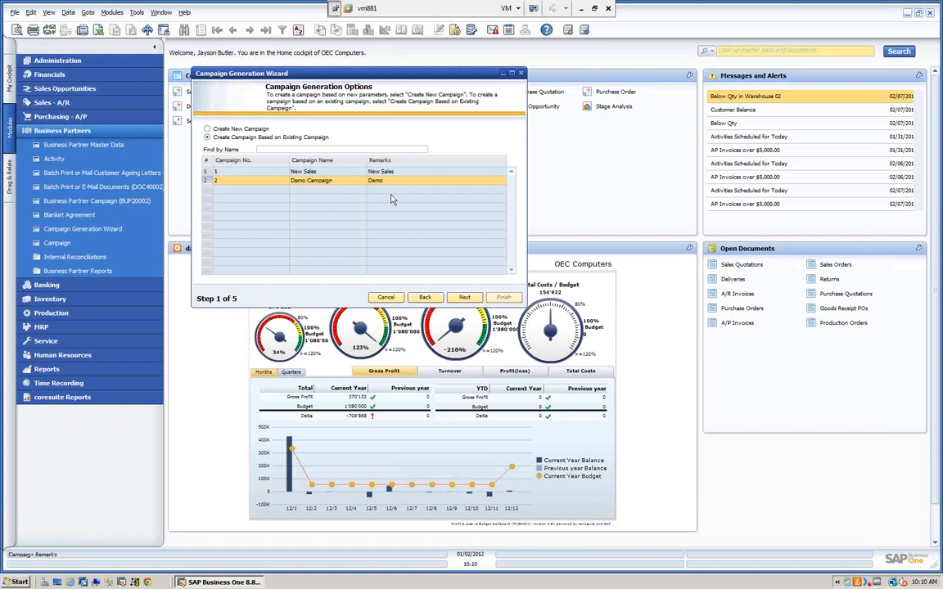
left_click(209, 129)
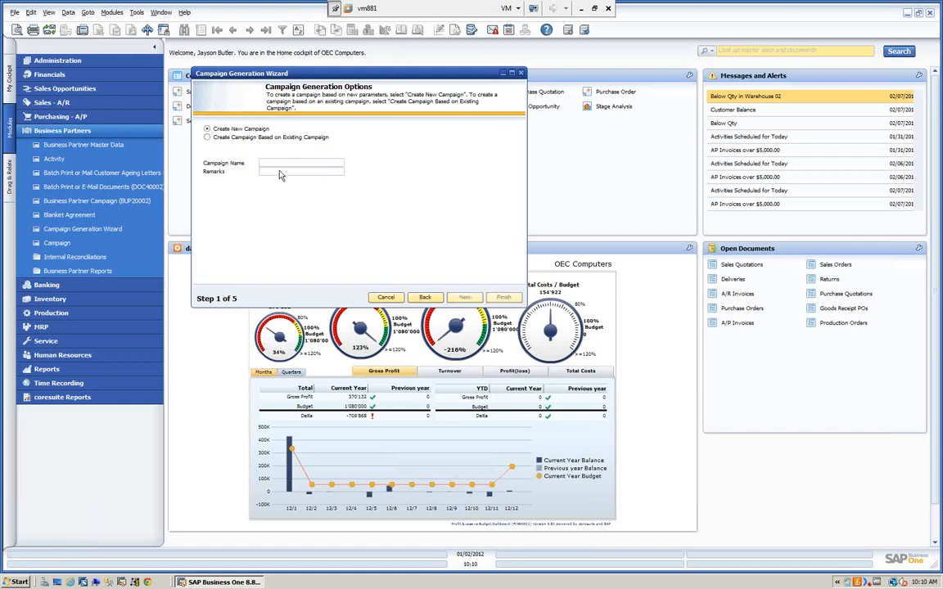
left_click(274, 162)
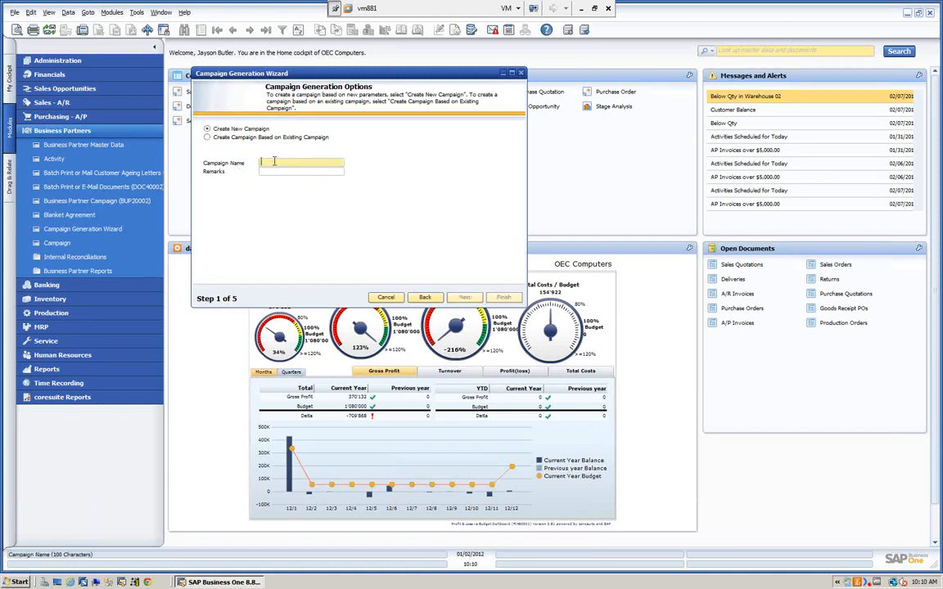
type("SAR")
type(" D")
type("emo")
type(" Cam")
type("p")
type("aign")
key("Tab")
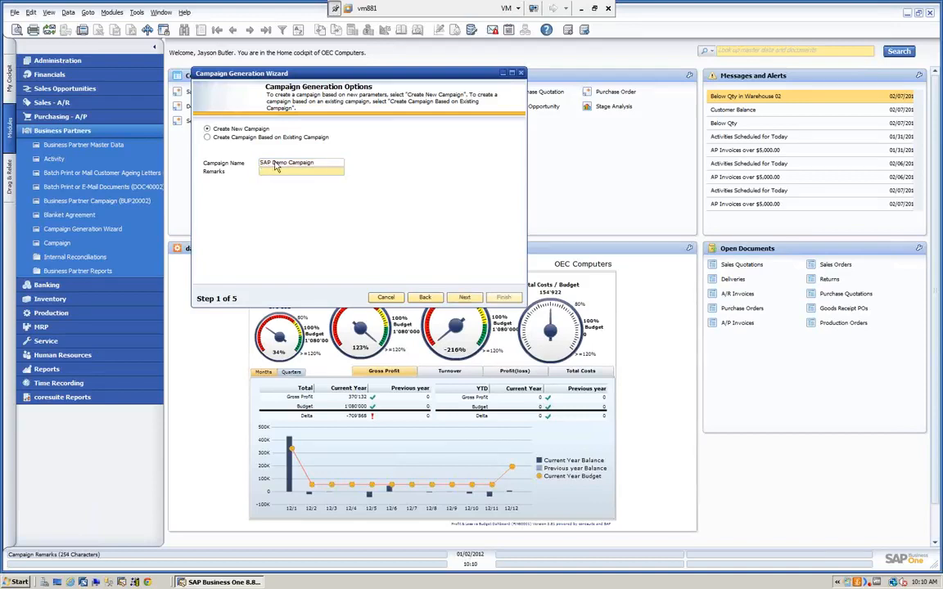
type("For the SAP Demo")
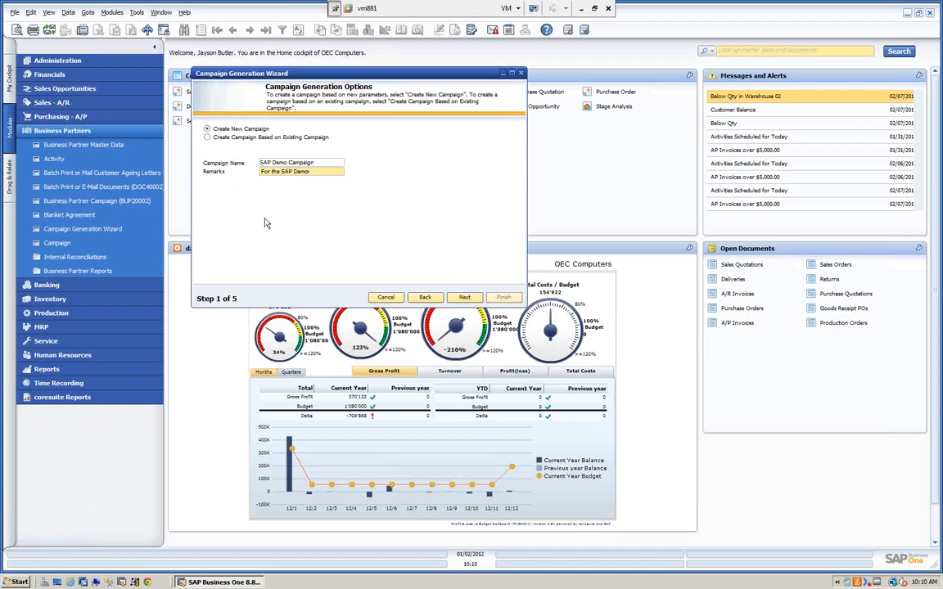
left_click(464, 298)
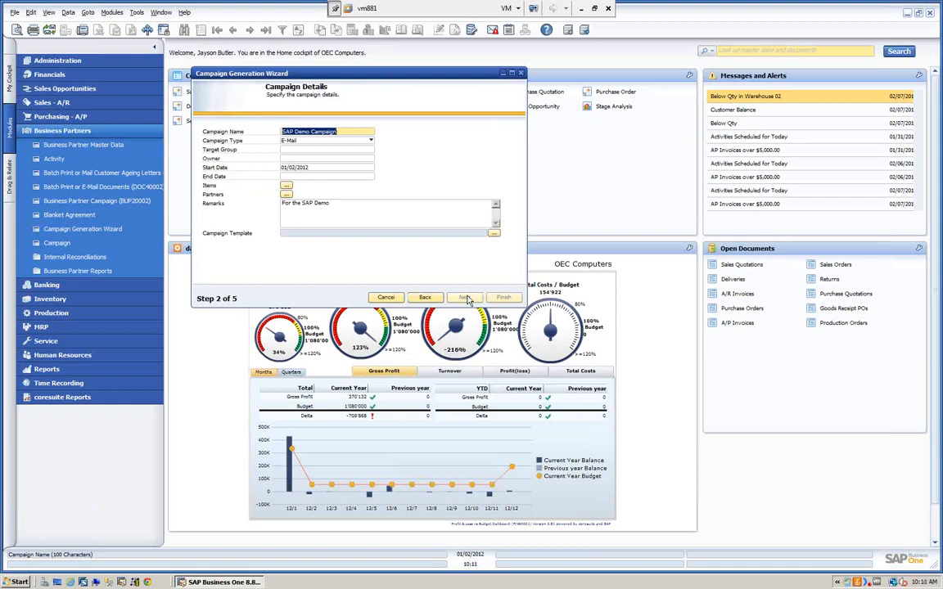
- Set the campaign type to E-Mail and choose new sales as the target group
left_click(372, 142)
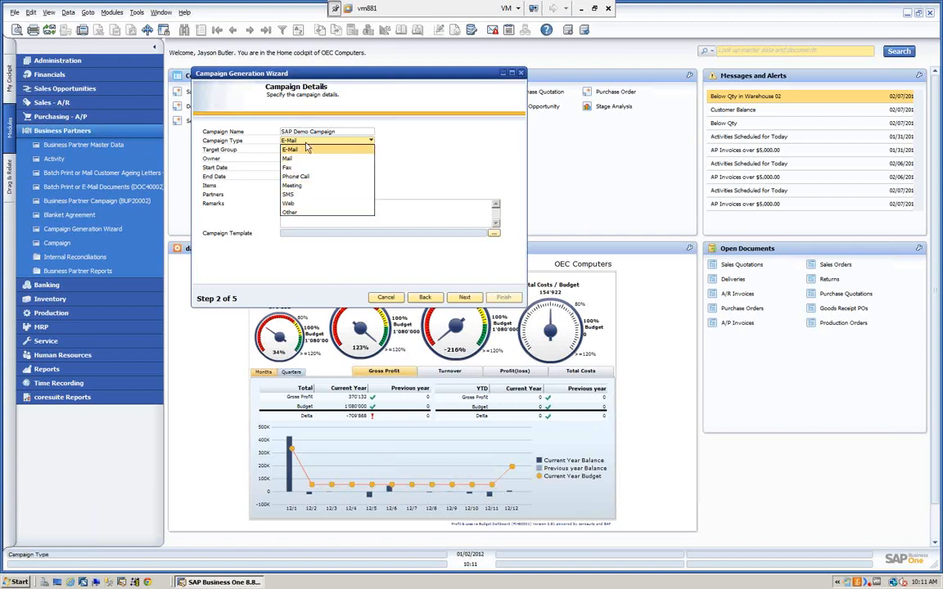
left_click(307, 149)
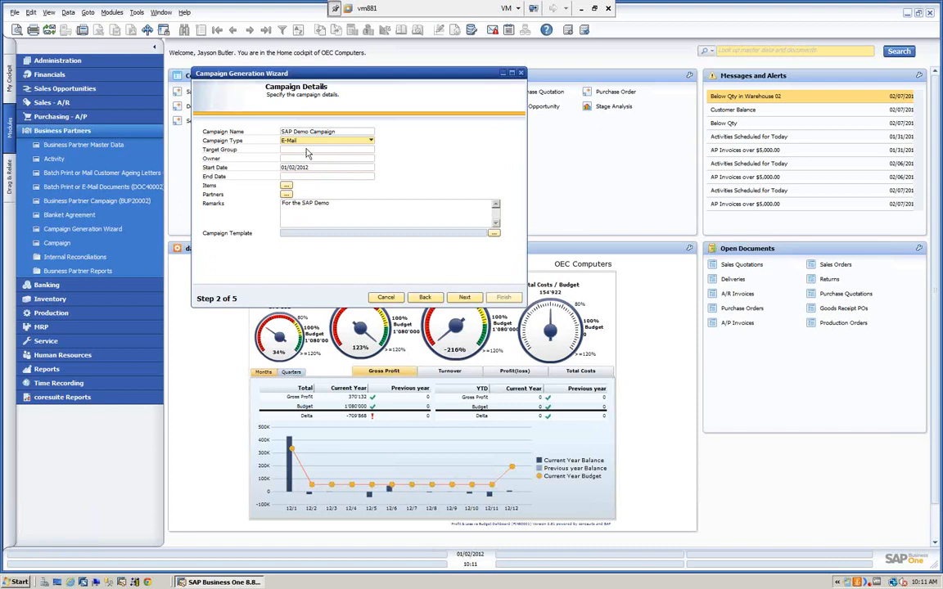
left_click(339, 150)
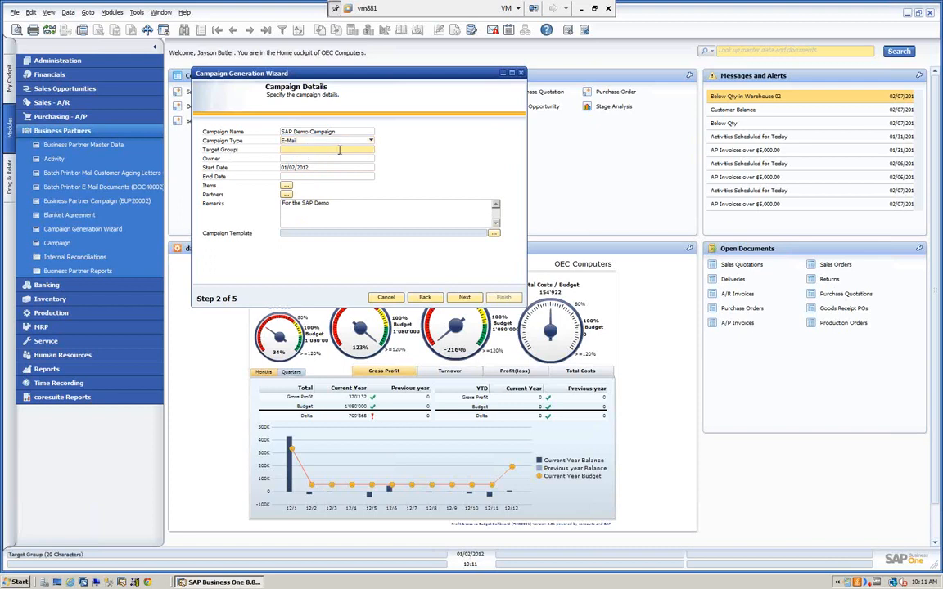
key("Tab")
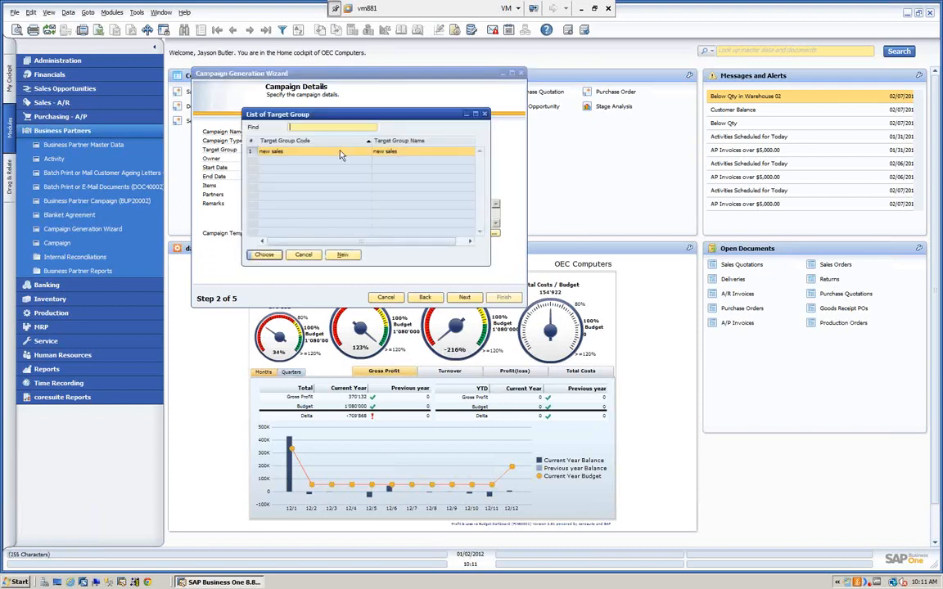
left_click(263, 254)
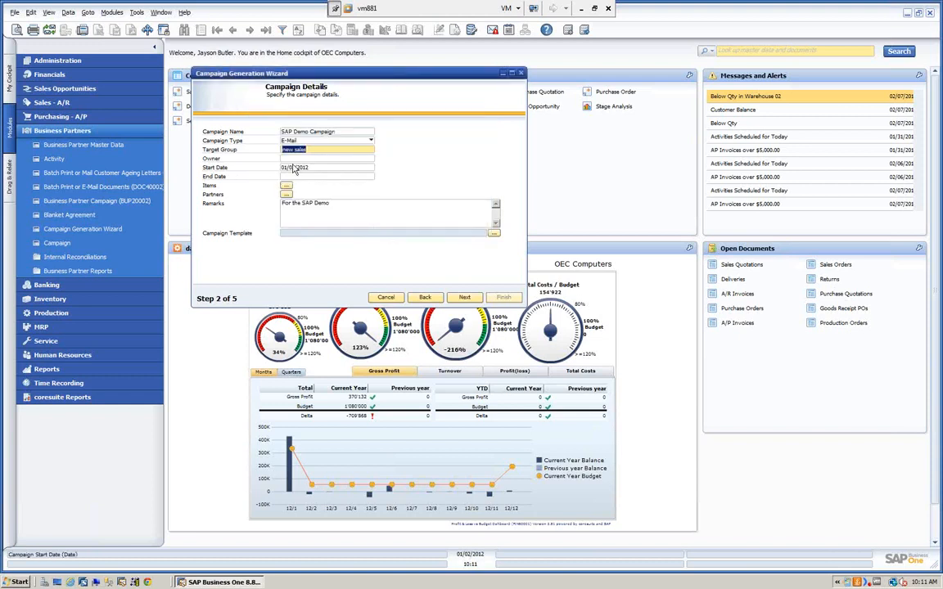
- Widen the wizard window and assign the first employee in the employee list as the campaign owner
key("Tab")
mouse_move(360, 73)
left_mouse_down()
mouse_move(389, 81)
mouse_move(372, 72)
left_mouse_up()
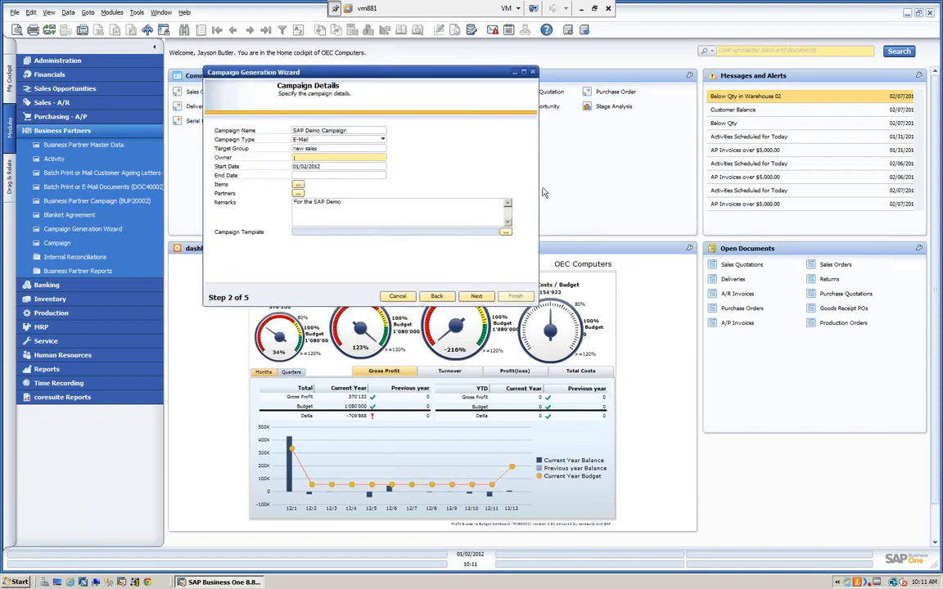
left_click_drag(537, 191, 846, 195)
left_click_drag(424, 72, 400, 76)
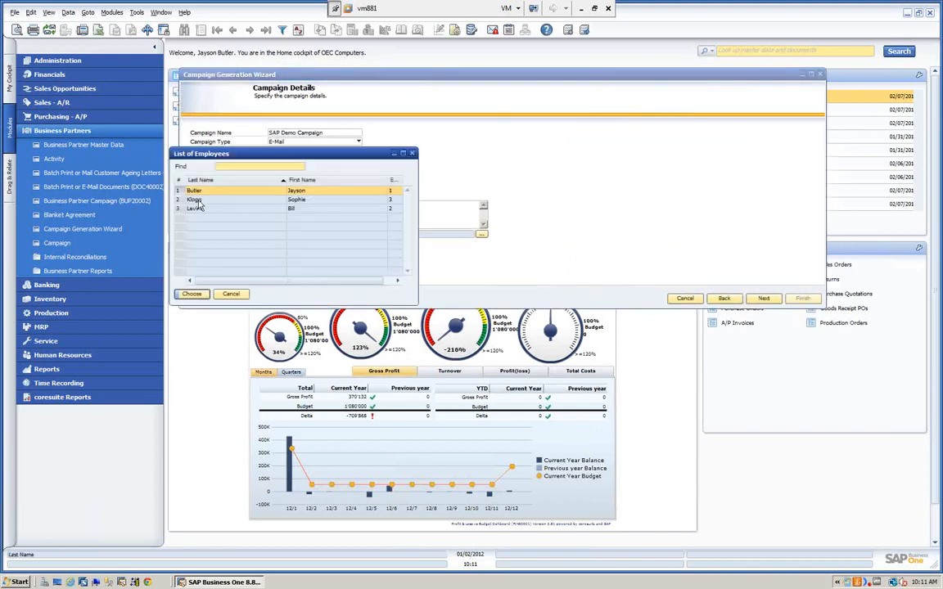
left_click(193, 294)
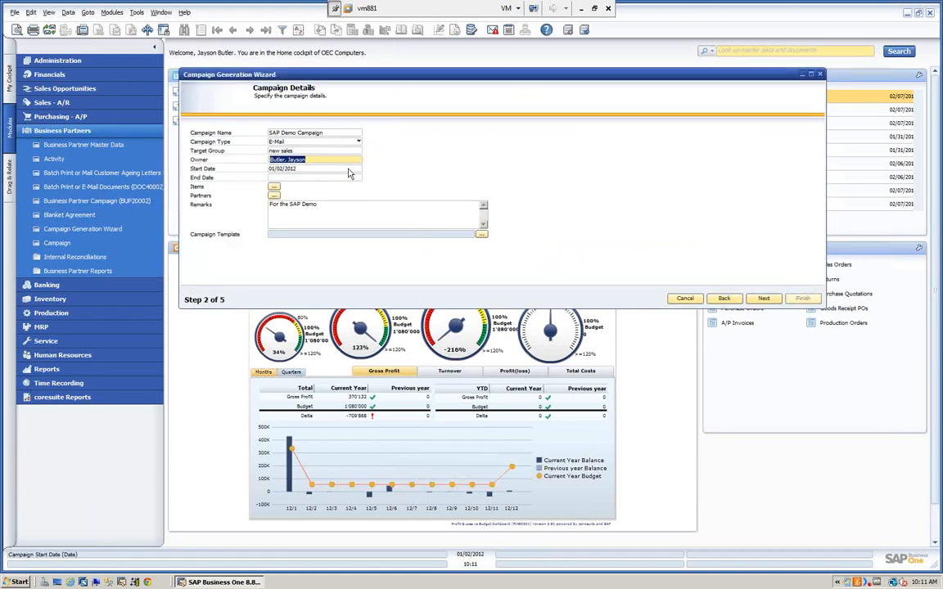
- Set the campaign's end date to 03/31/2012
left_click(298, 176)
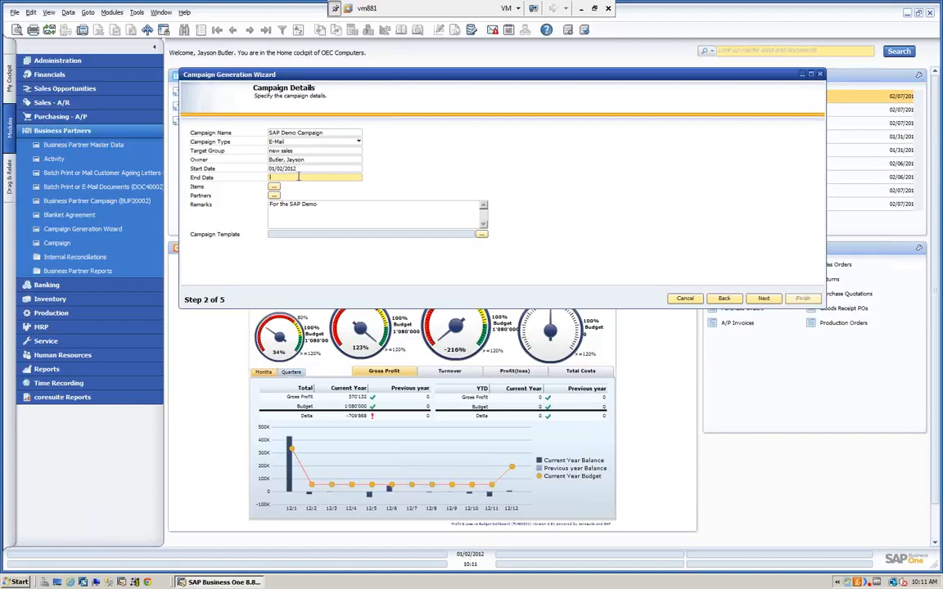
type("03/31/2012")
key("Tab")
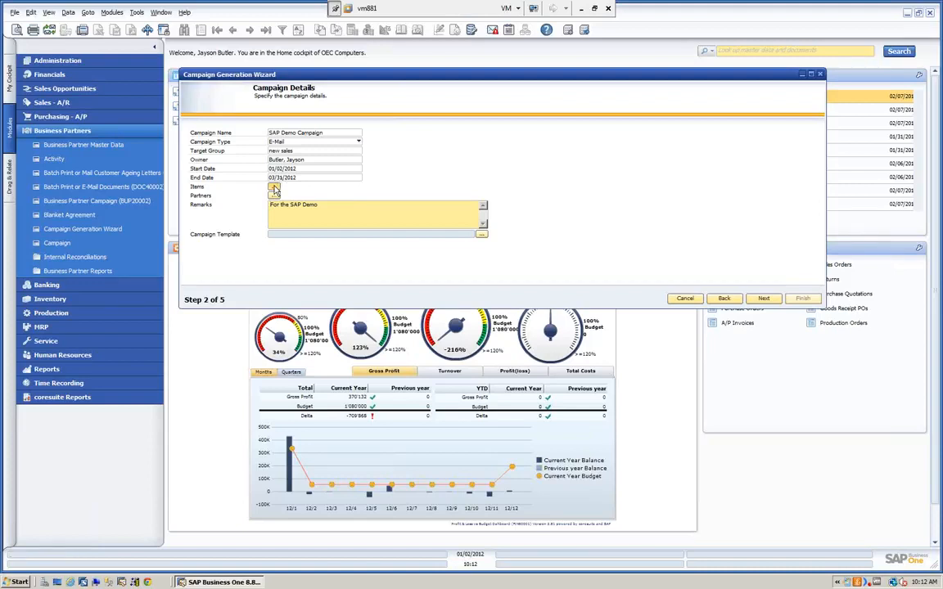
- Add items A00001, A00002 and A00003 to the campaign's item list
left_click(274, 188)
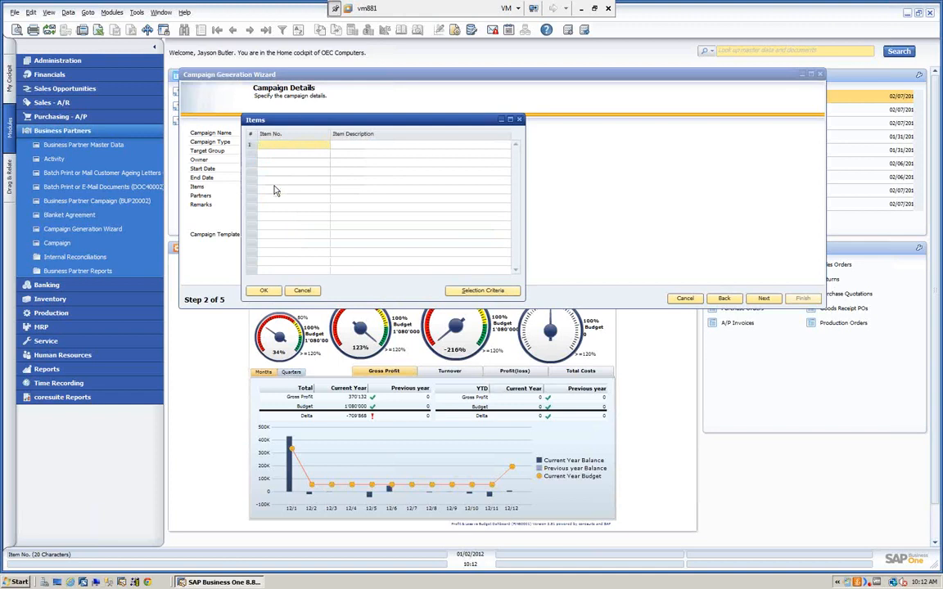
type("a")
key("Tab")
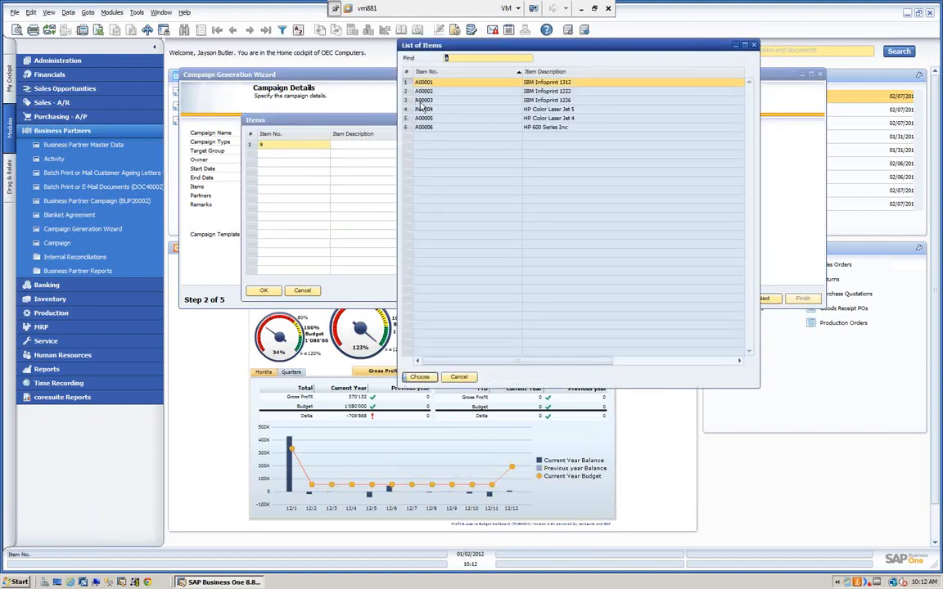
left_click(425, 102, "shift")
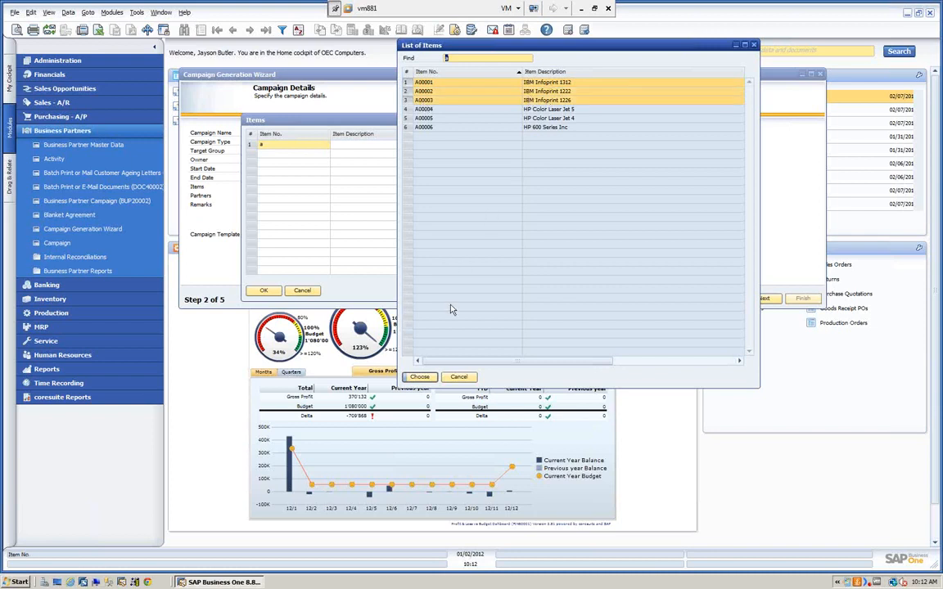
left_click(418, 376)
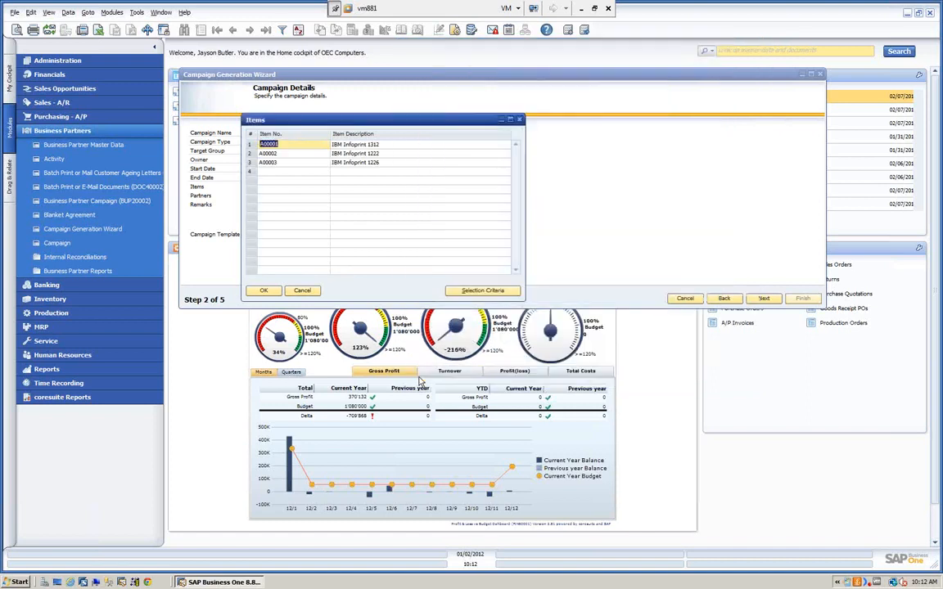
left_click(265, 291)
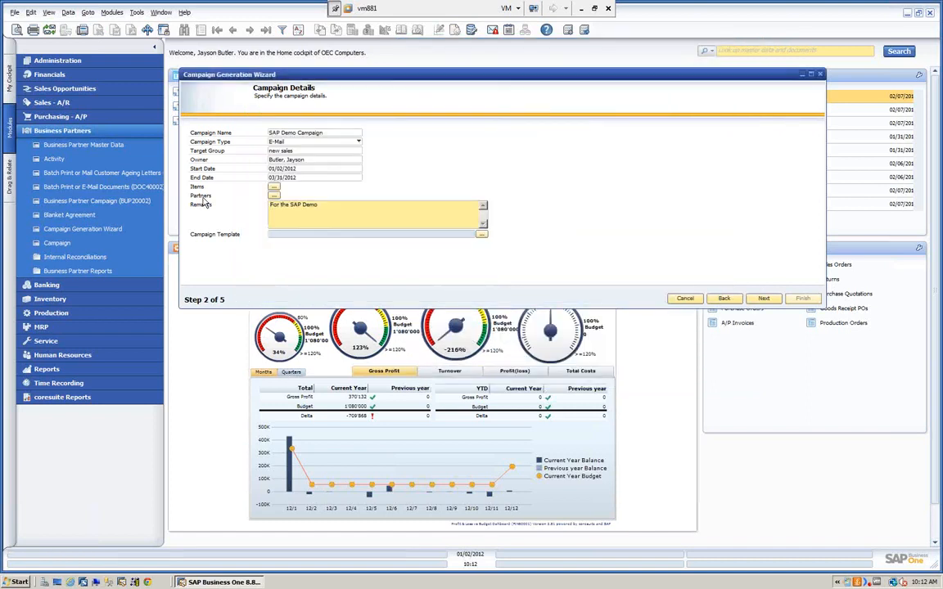
- Look at the campaign's partner entry table and template file selection without adding a partner or template
left_click(274, 197)
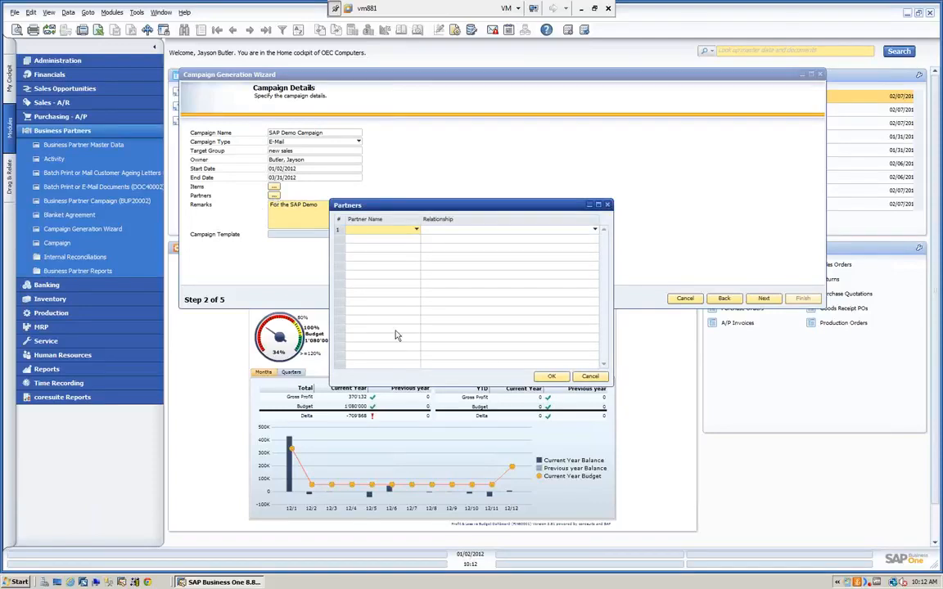
left_click(553, 377)
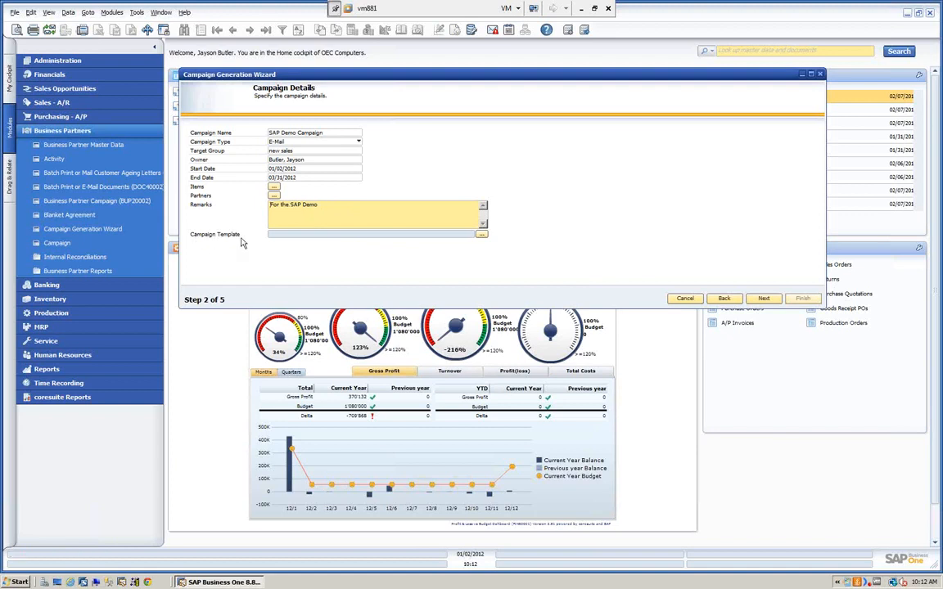
left_click(482, 235)
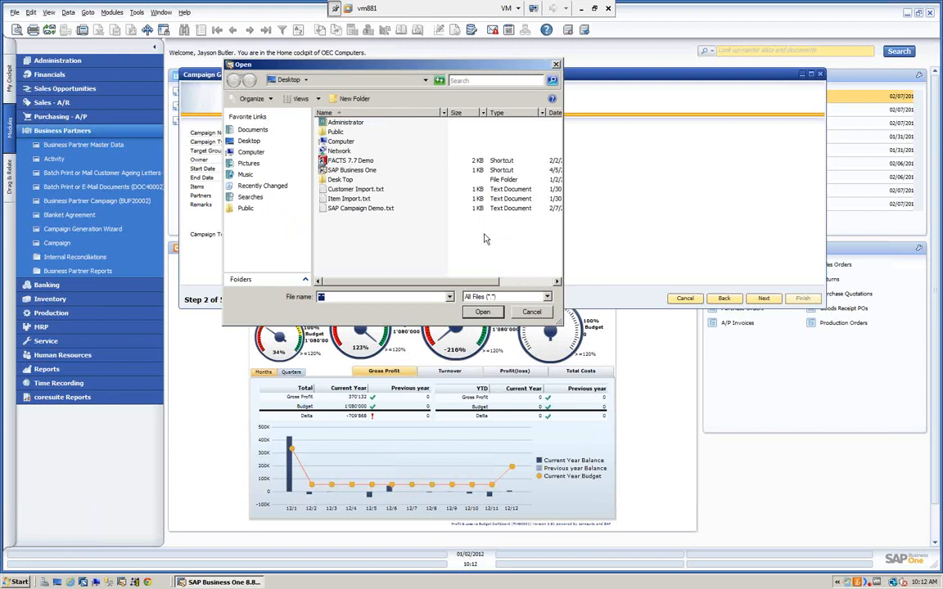
left_click(534, 313)
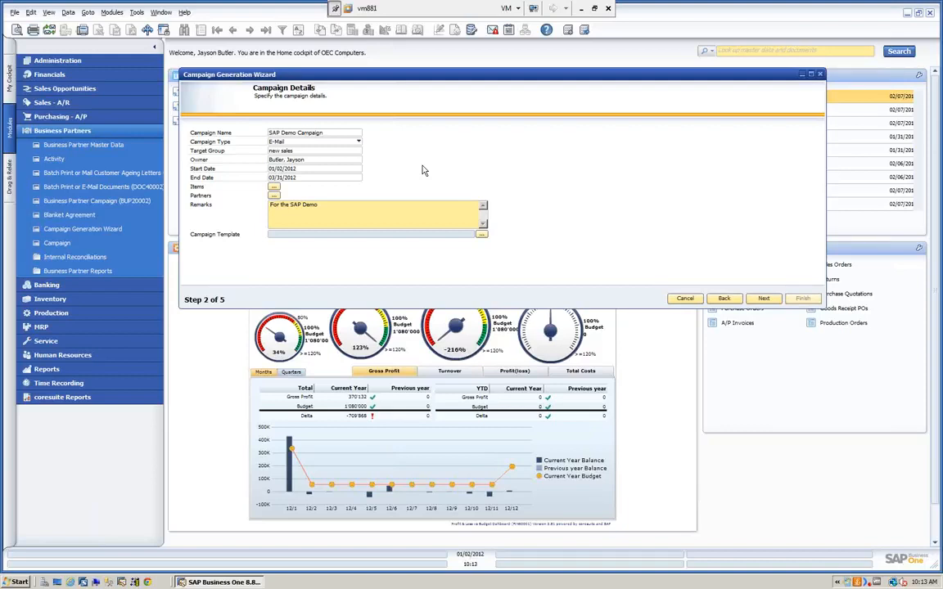
- Proceed to the target business partners and inspect the master data of the partner in row 8, then close it
left_click(765, 300)
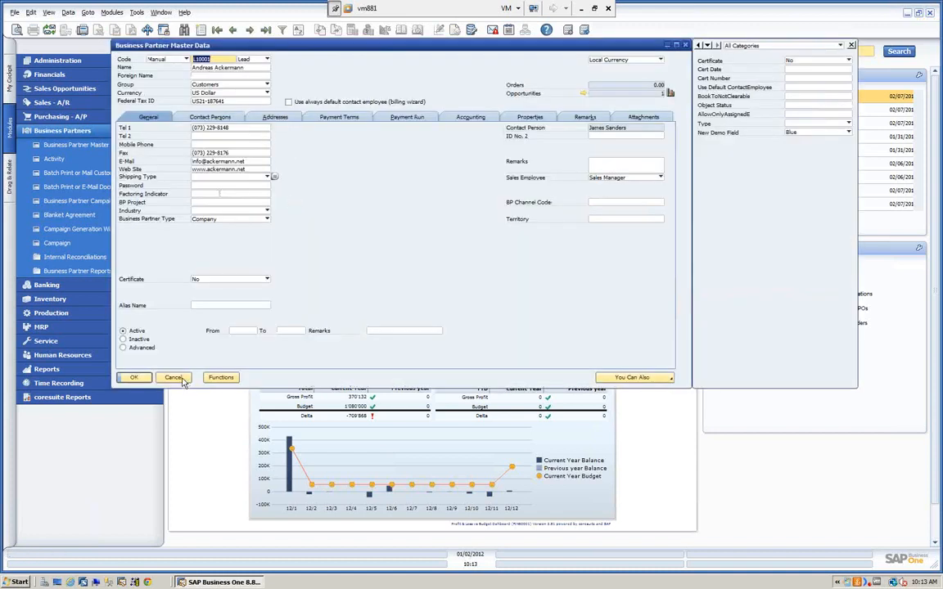
left_click(174, 378)
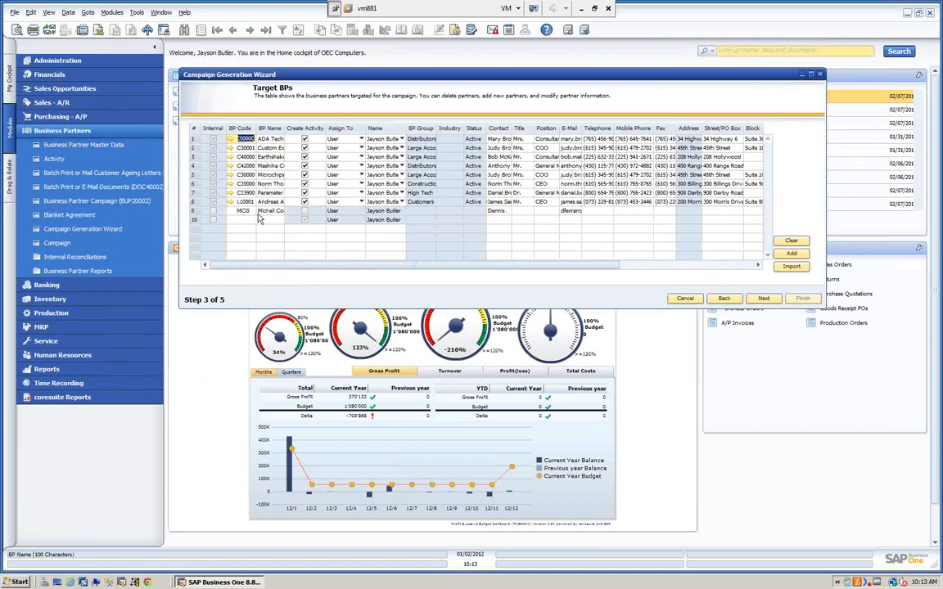
- Try adding the Non-Profits customer group to the campaign's target business partners, and add the Construction customer group instead
left_click(789, 256)
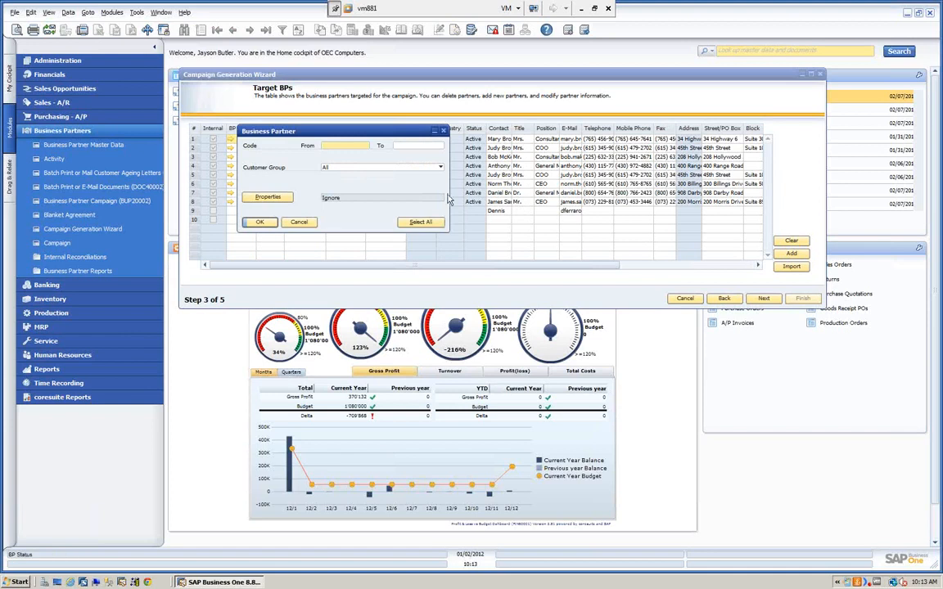
left_click_drag(355, 136, 426, 223)
left_click(512, 254)
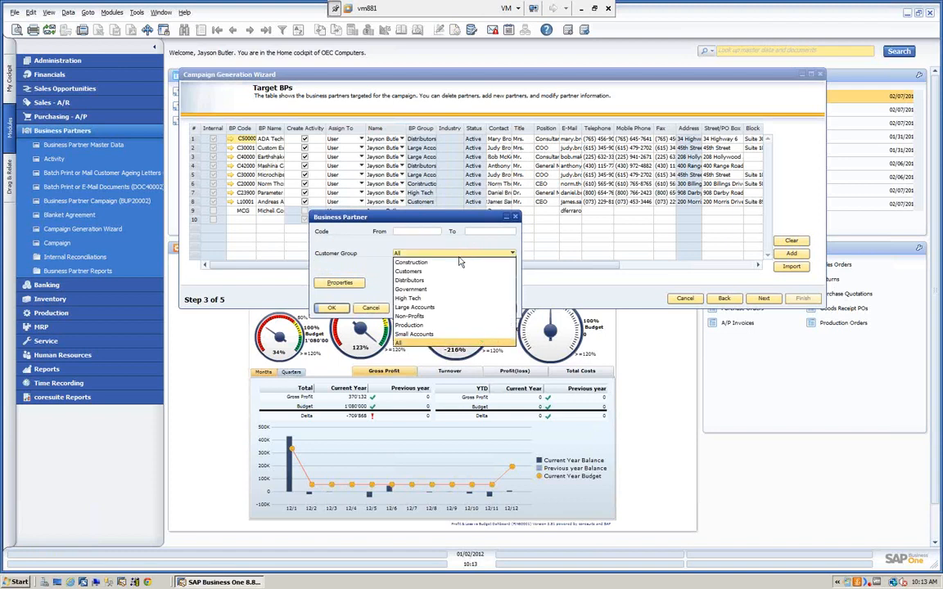
left_click(417, 317)
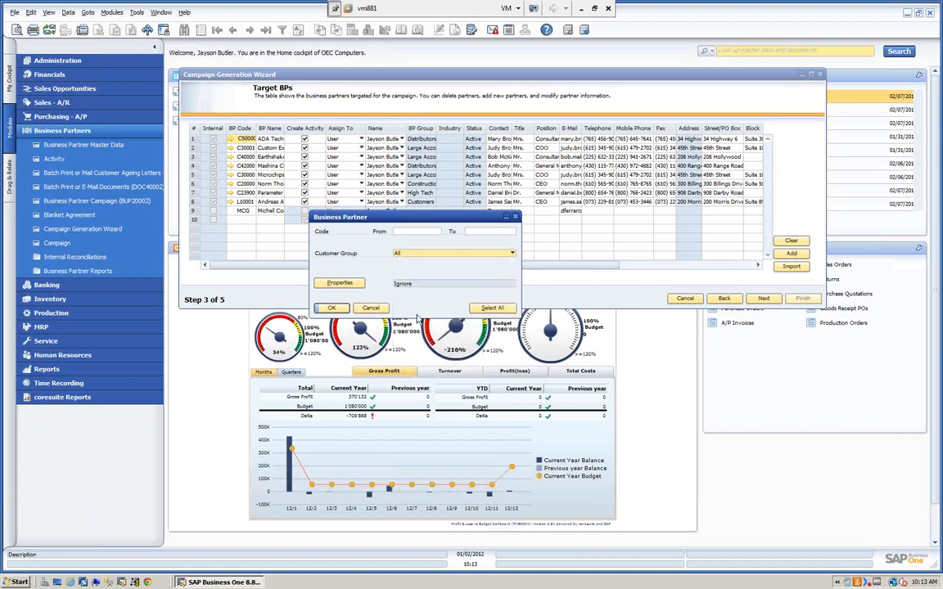
left_click(332, 307)
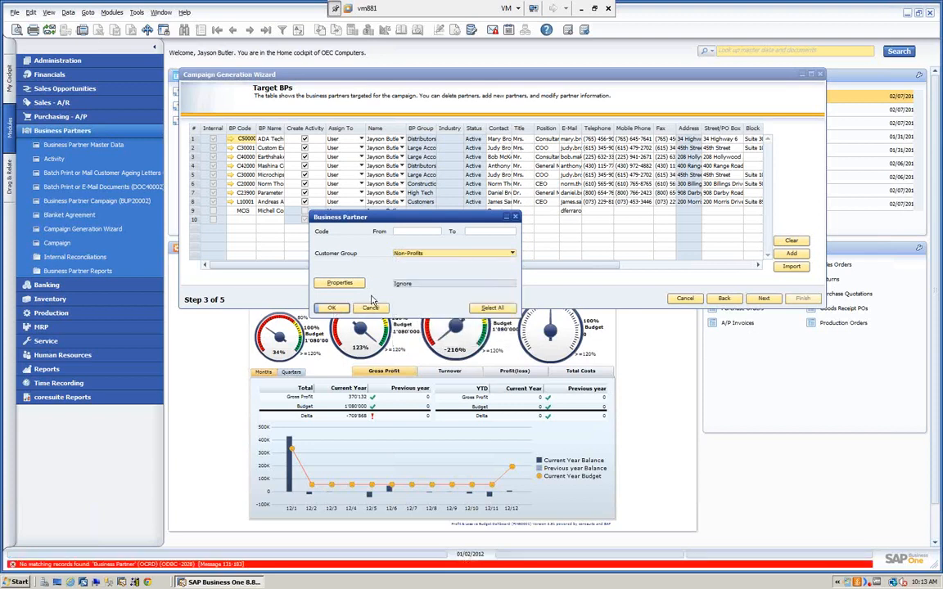
left_click(511, 253)
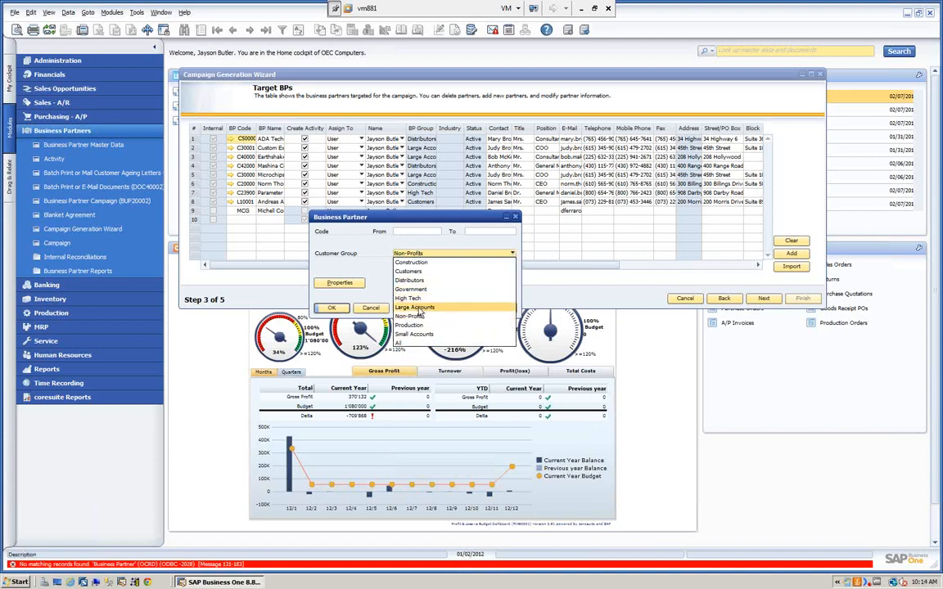
left_click(418, 263)
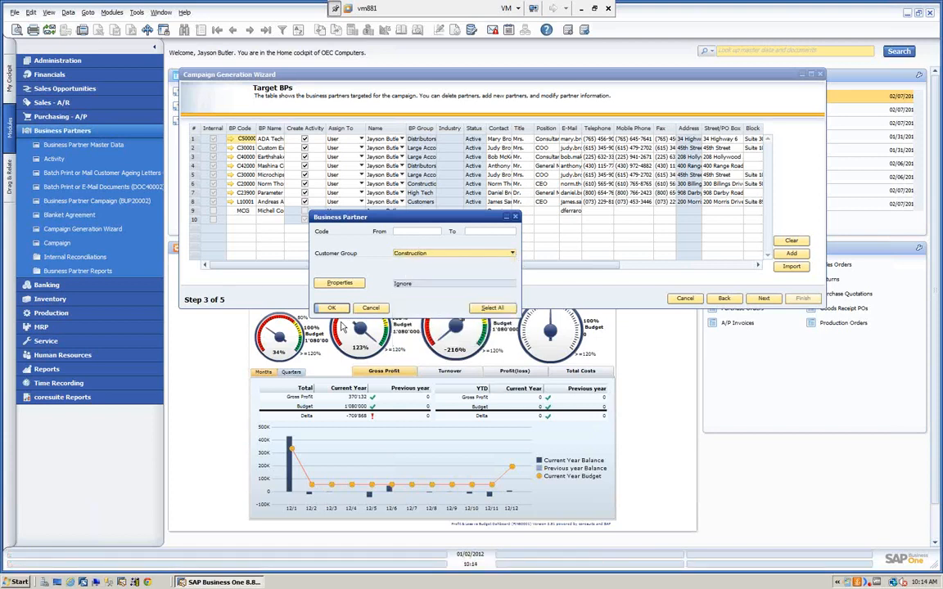
left_click(331, 307)
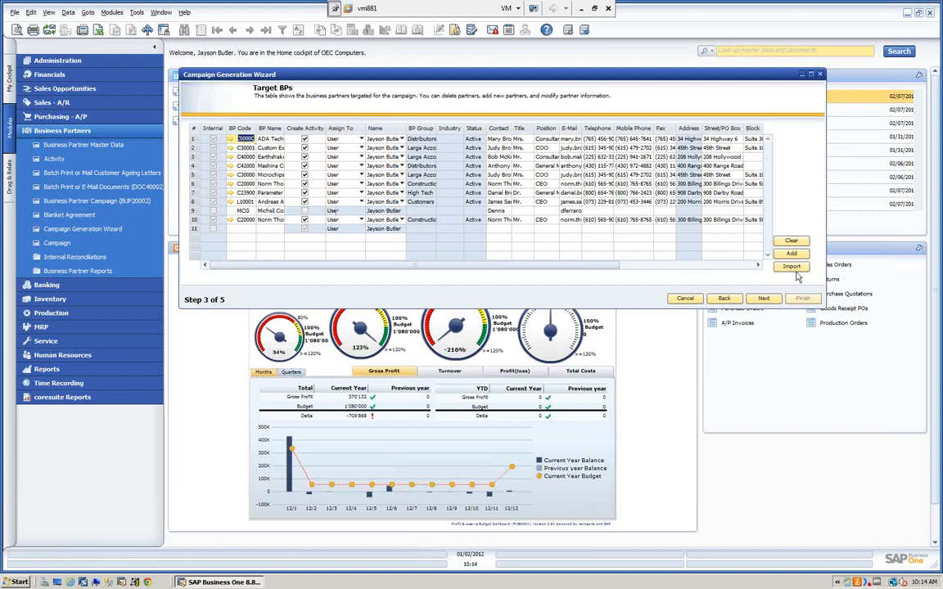
- Look at the Excel import settings for the target group without importing, and widen the BP Name column to fit its contents
left_click(792, 268)
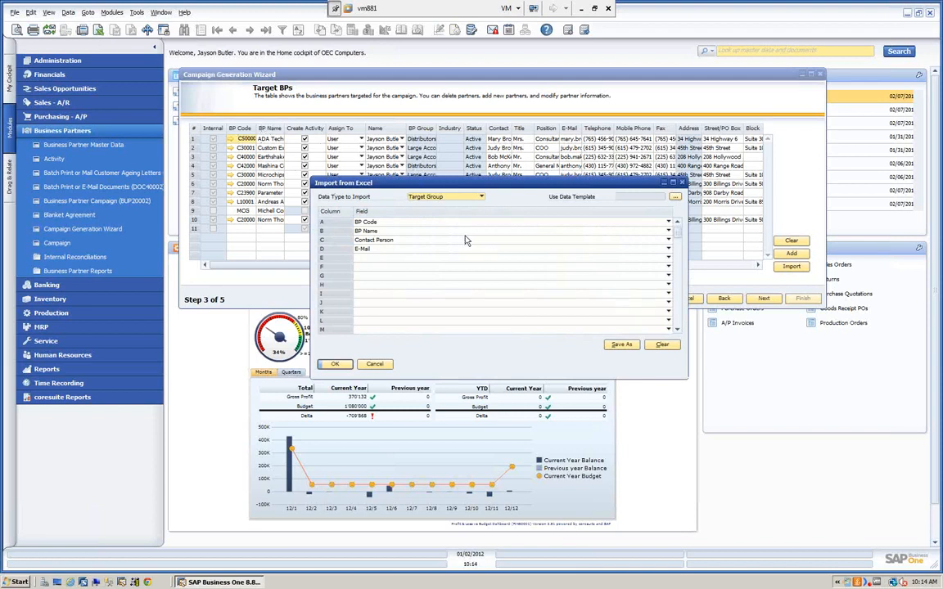
left_click(376, 365)
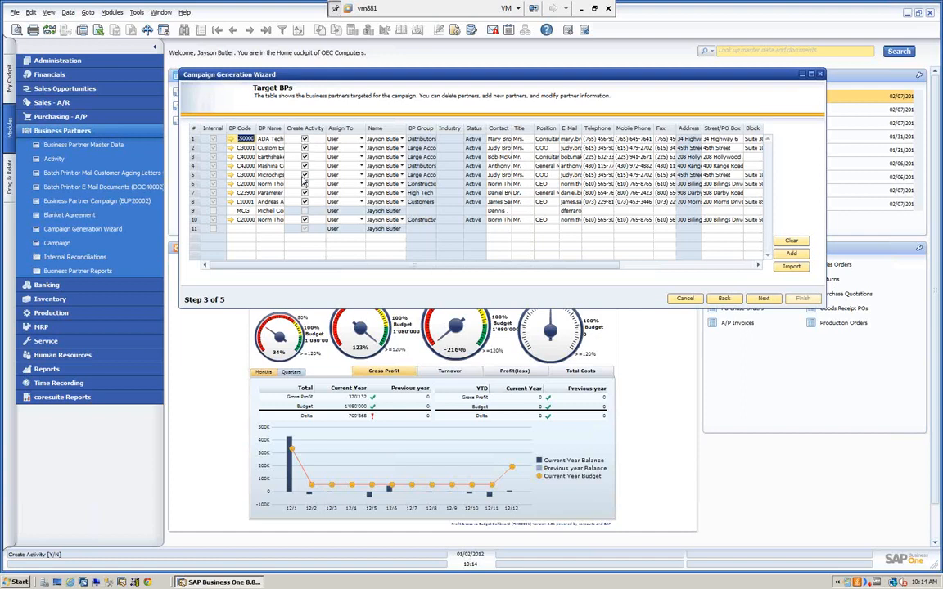
double_click(284, 128)
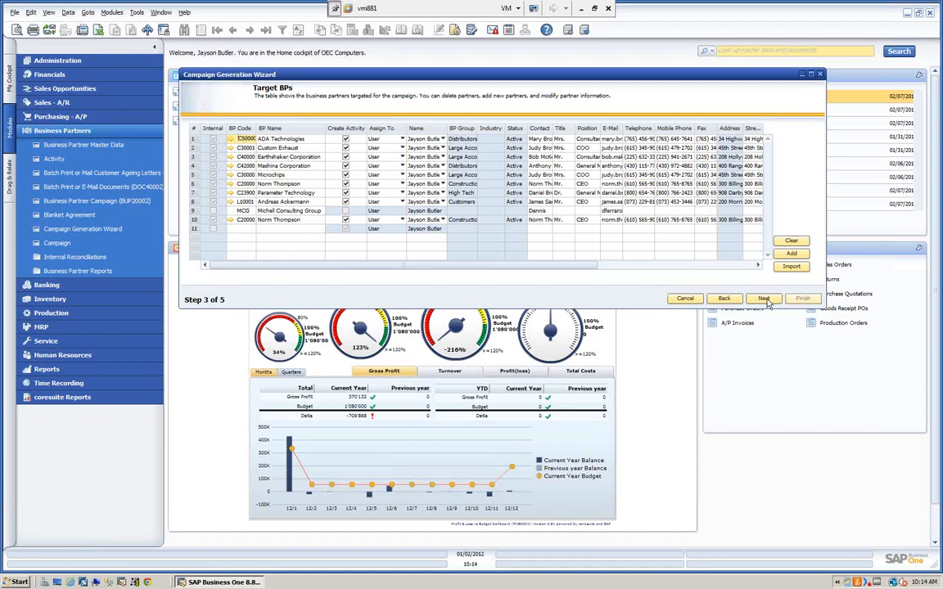
- Save the campaign without executing it, using Save Campaign and Exit, and close the wizard
left_click(763, 299)
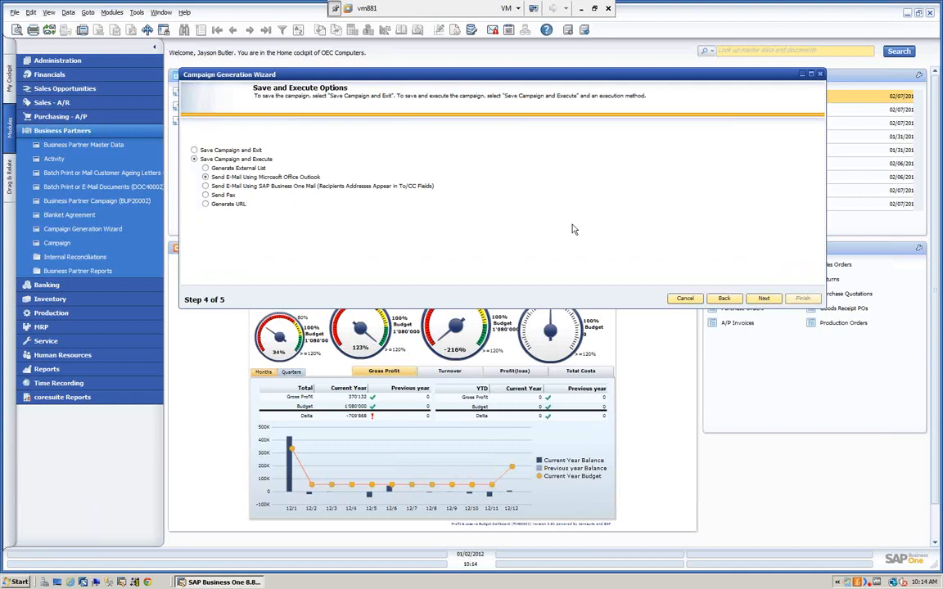
left_click(194, 151)
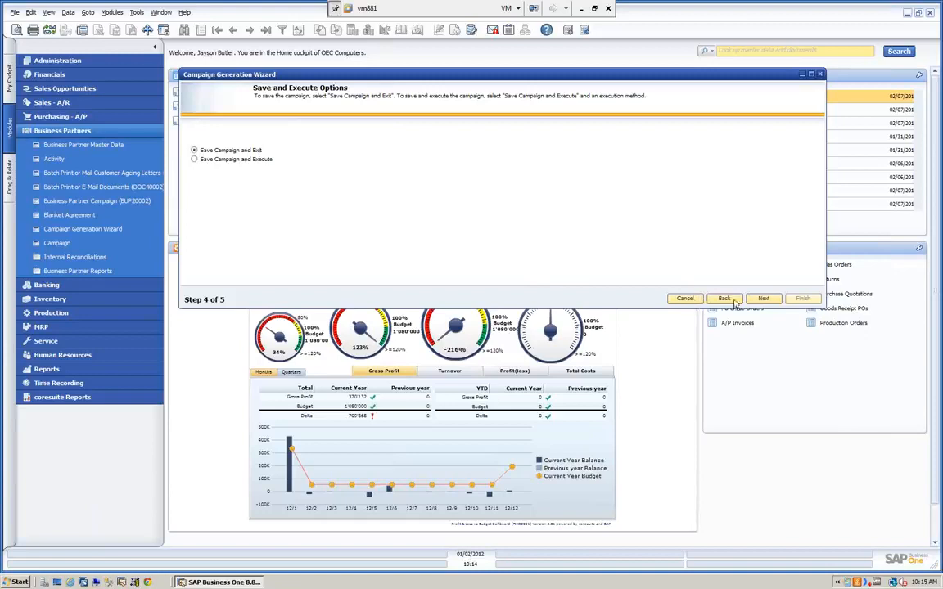
left_click(762, 299)
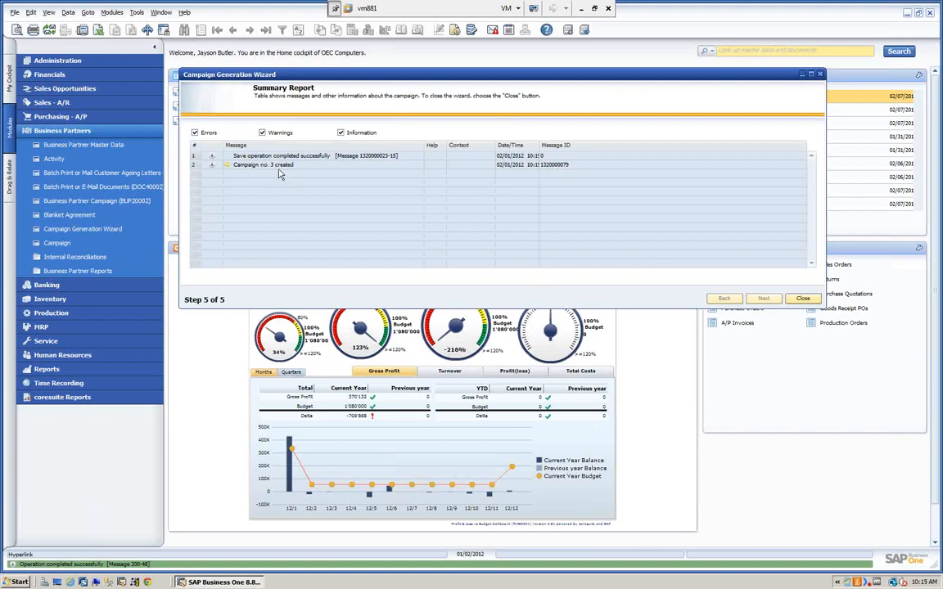
left_click(803, 297)
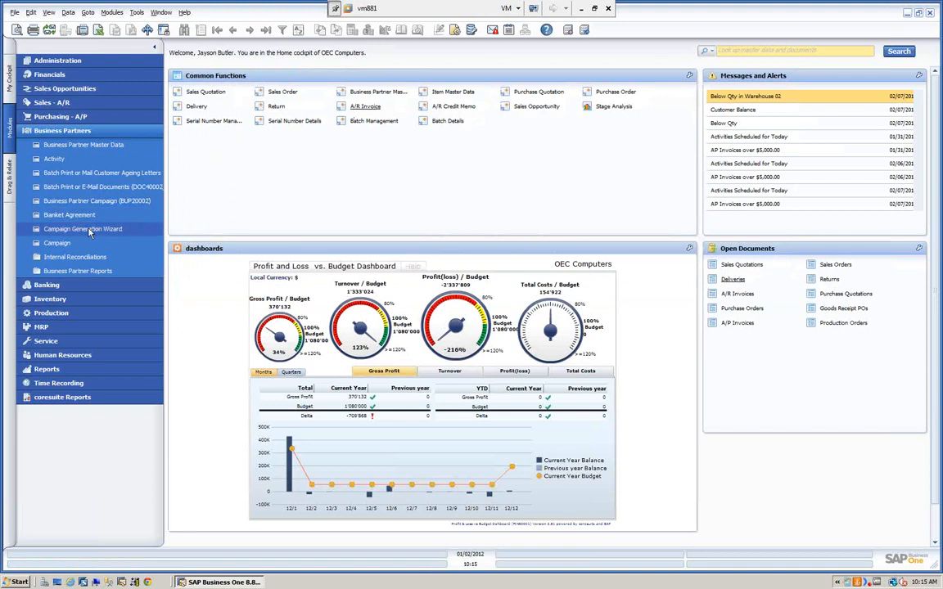
- Restart the Campaign Generation Wizard and base a new campaign on the existing SAP Demo Campaign
left_click(90, 230)
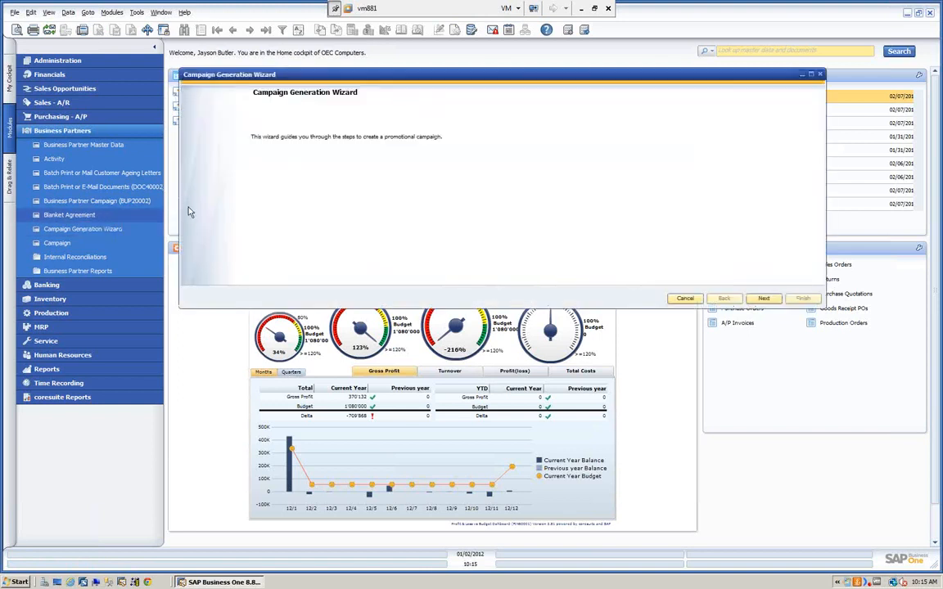
left_click(766, 299)
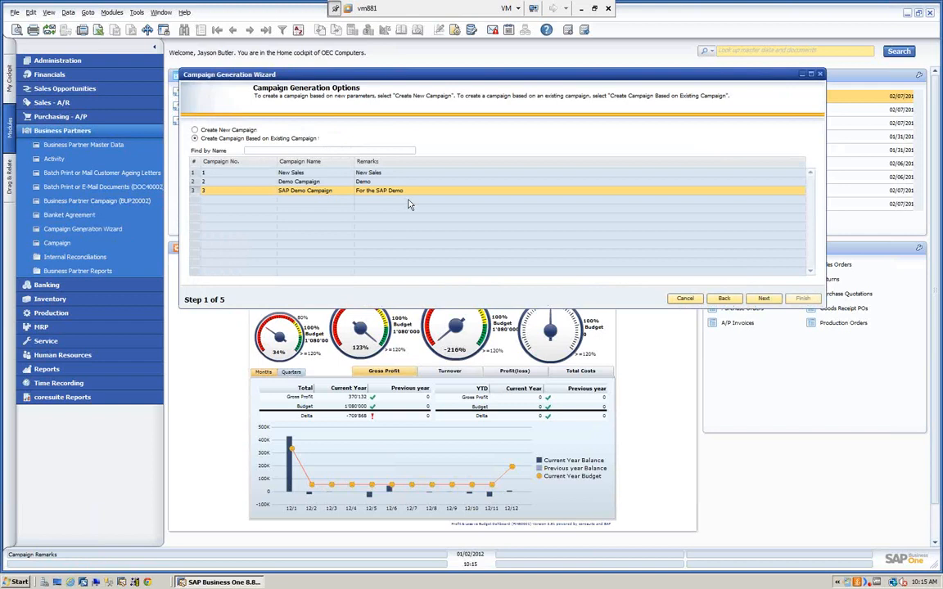
left_click(767, 300)
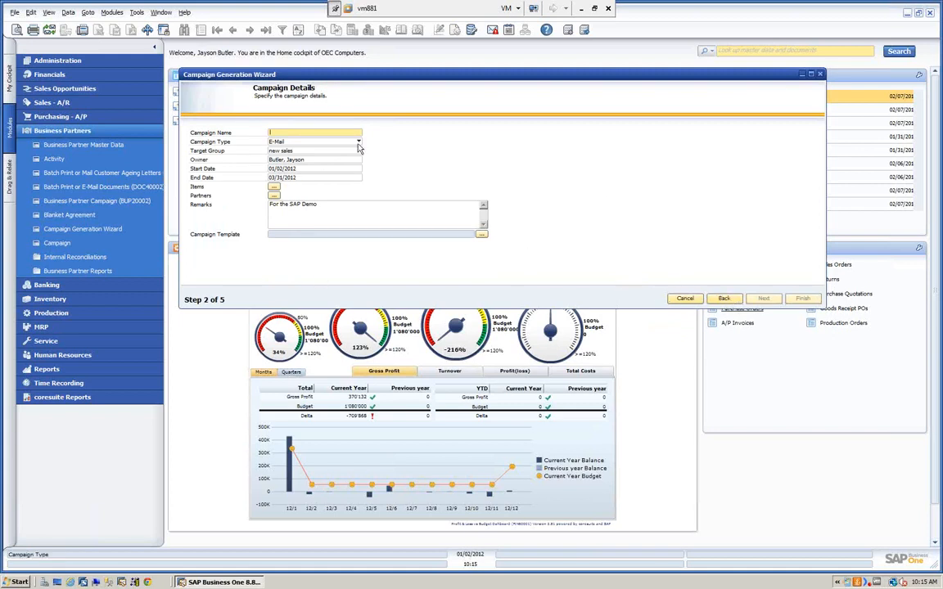
left_click(724, 299)
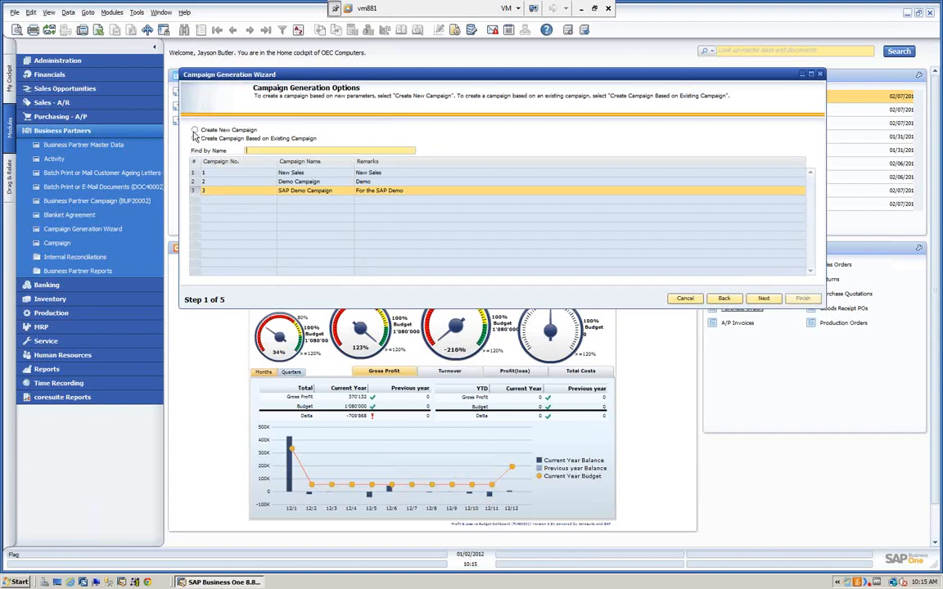
left_click(763, 298)
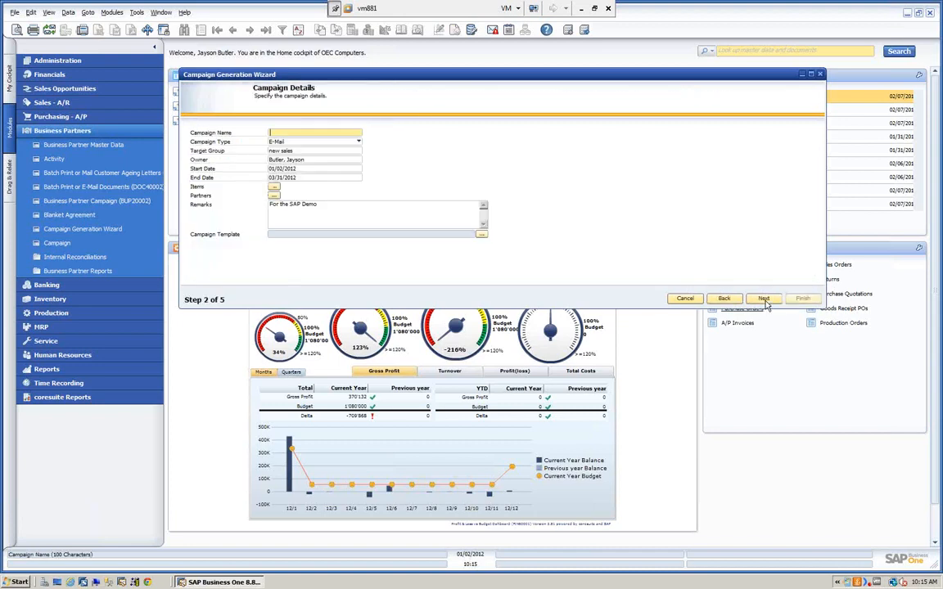
- Name the new campaign SAP Demo Campaign and proceed to its target business partners
left_click_drag(347, 80, 365, 98)
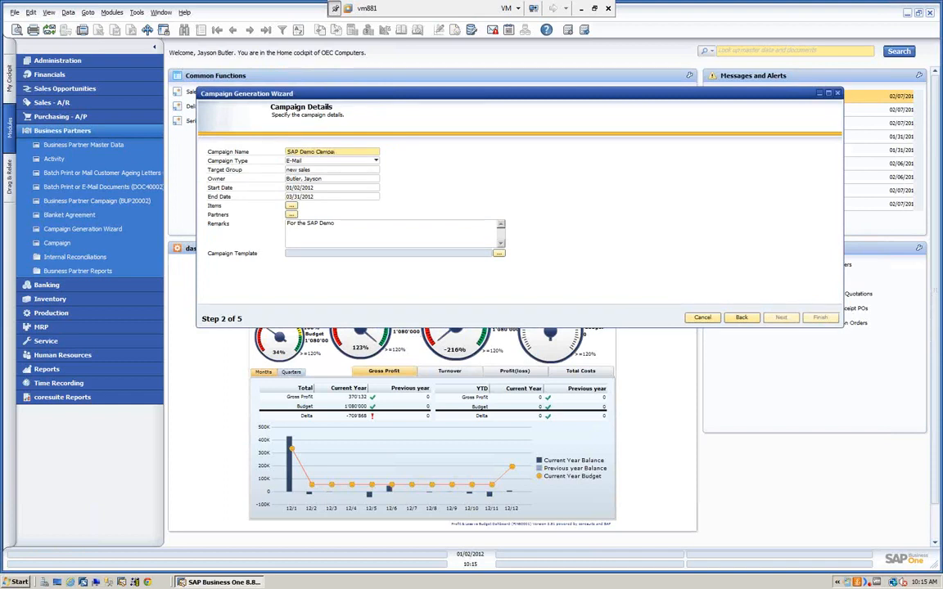
key("Tab")
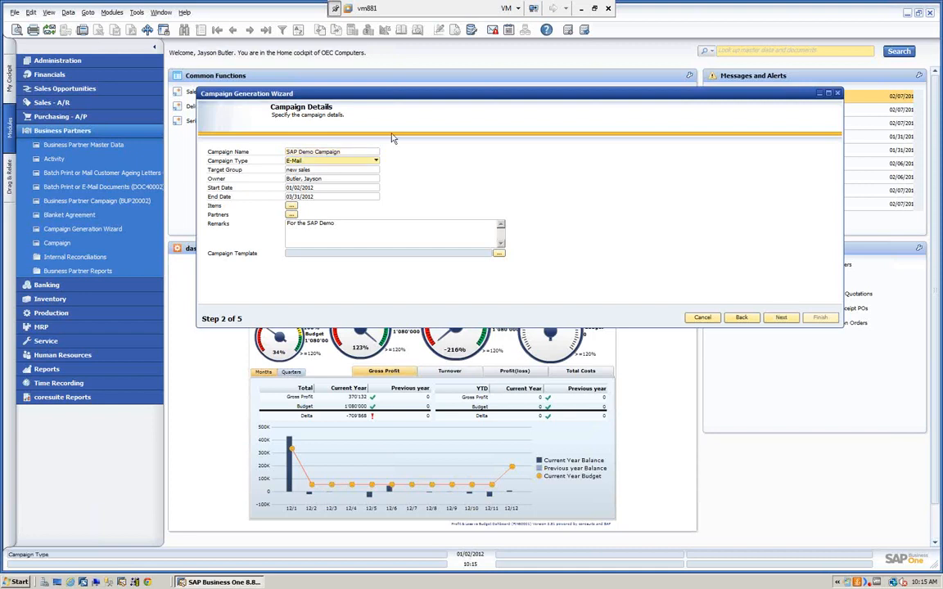
left_click(781, 318)
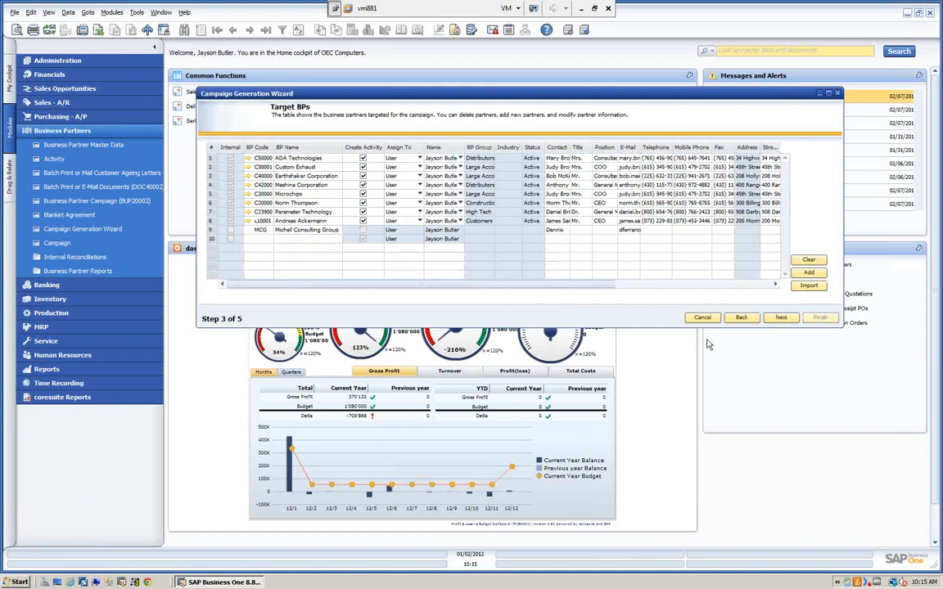
- Save and execute the campaign with e-mail sent using SAP Business One Mail
left_click(782, 319)
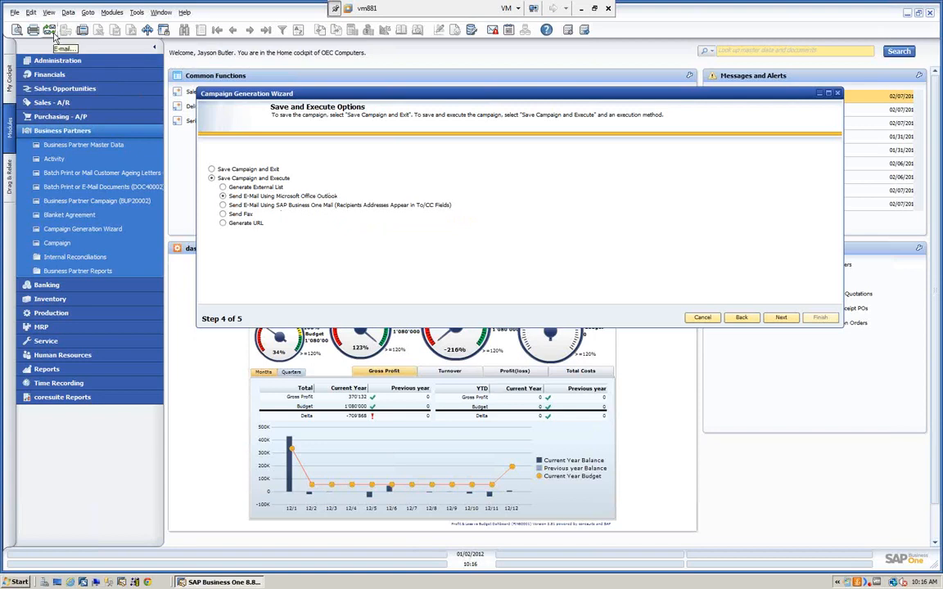
left_click(224, 205)
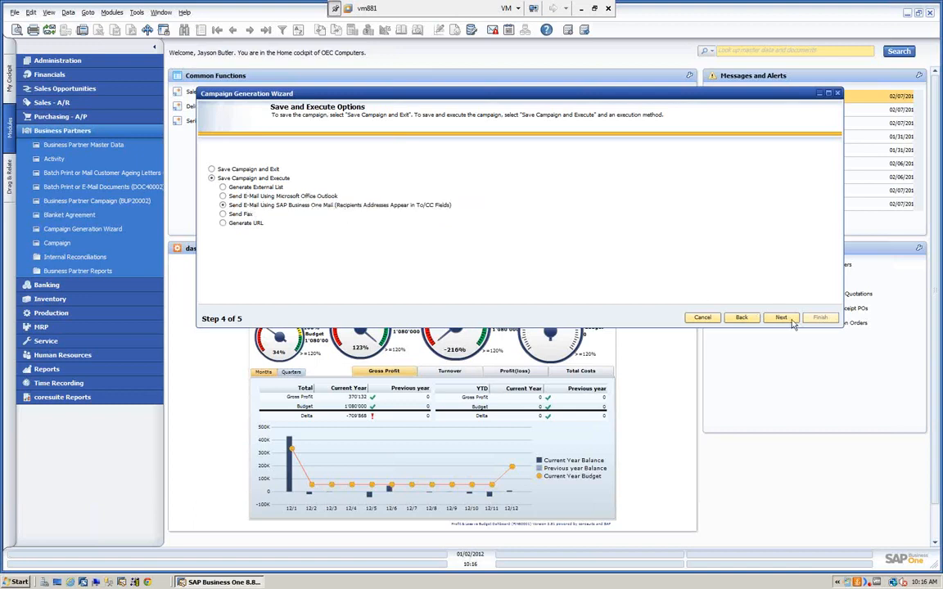
left_click(781, 318)
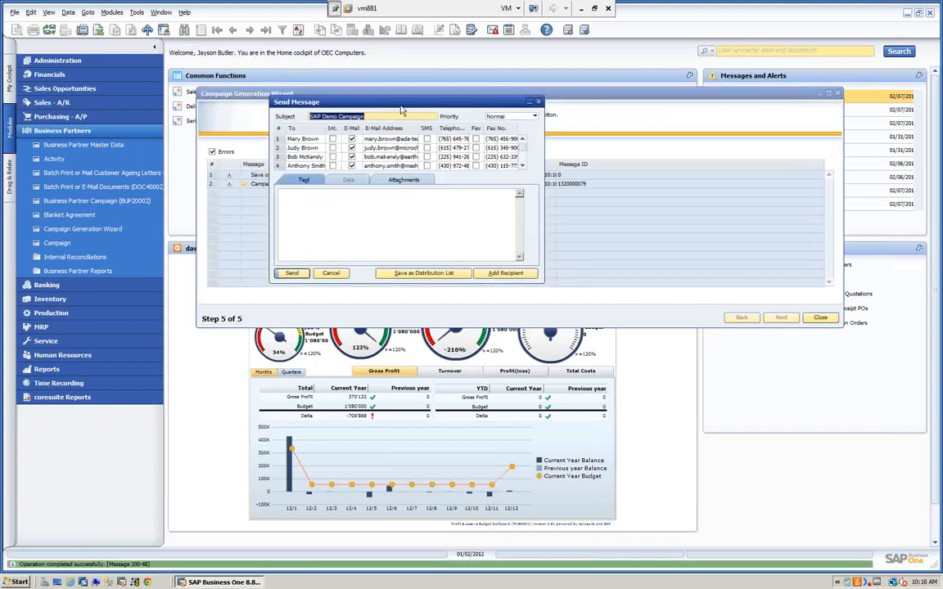
- Look at the campaign message's text and attachments, cancel it without sending, and close the wizard
mouse_move(389, 103)
left_mouse_down()
mouse_move(348, 84)
mouse_move(378, 91)
left_mouse_up()
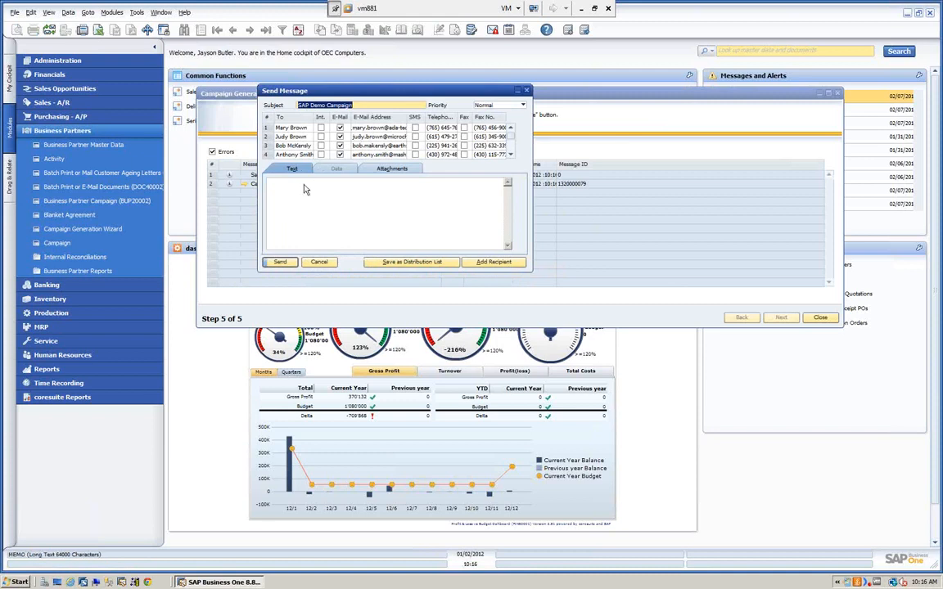
left_click(345, 209)
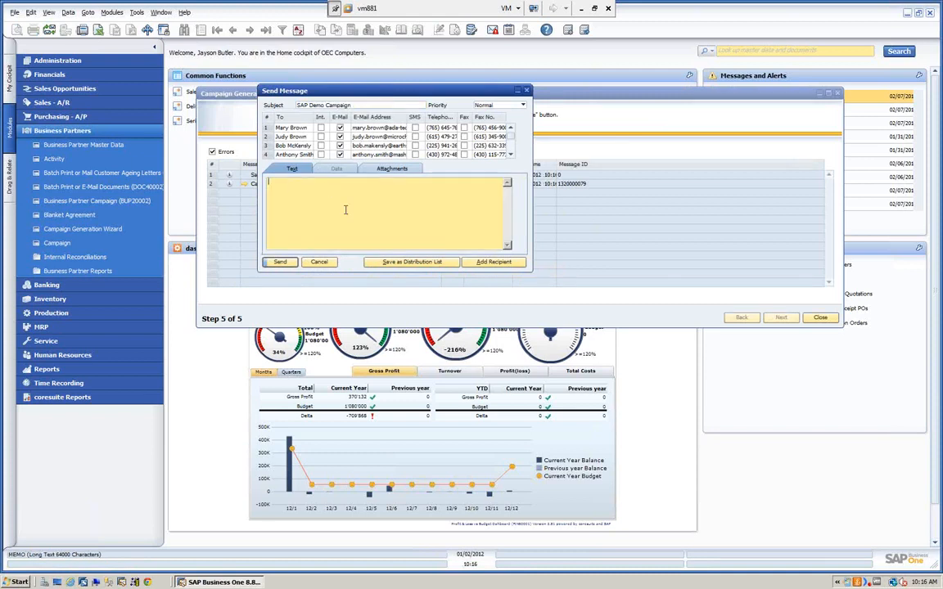
left_click(392, 169)
left_click(288, 168)
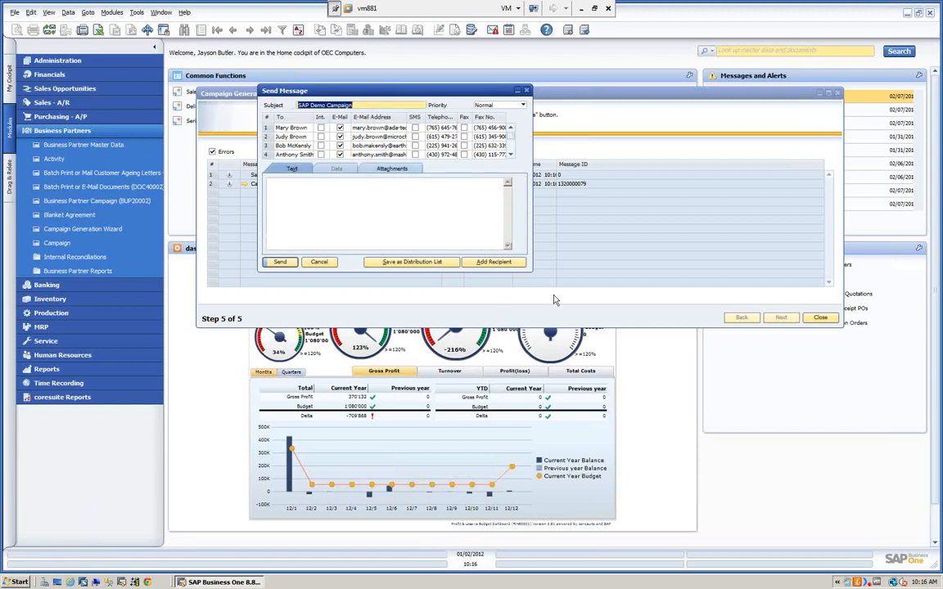
left_click(320, 263)
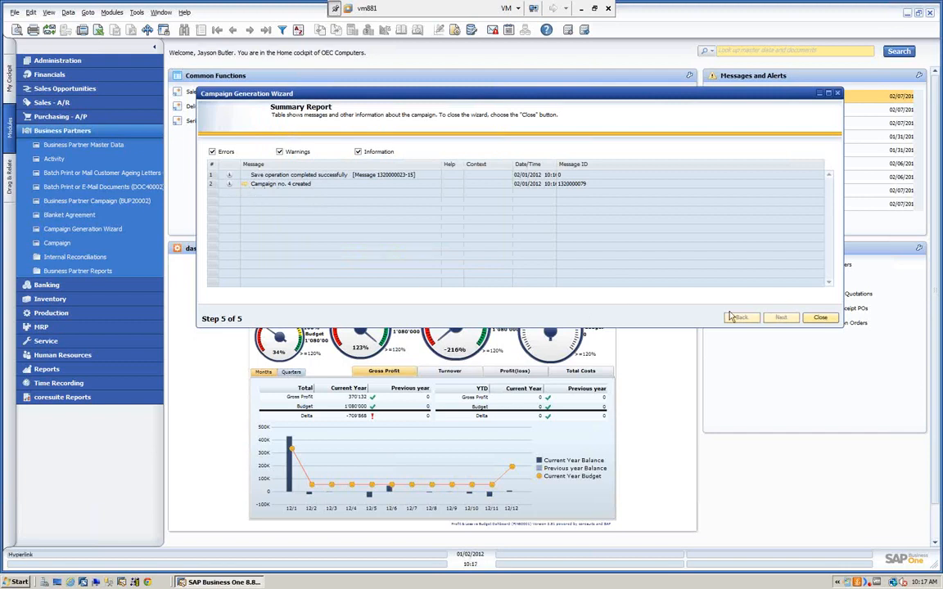
left_click(821, 318)
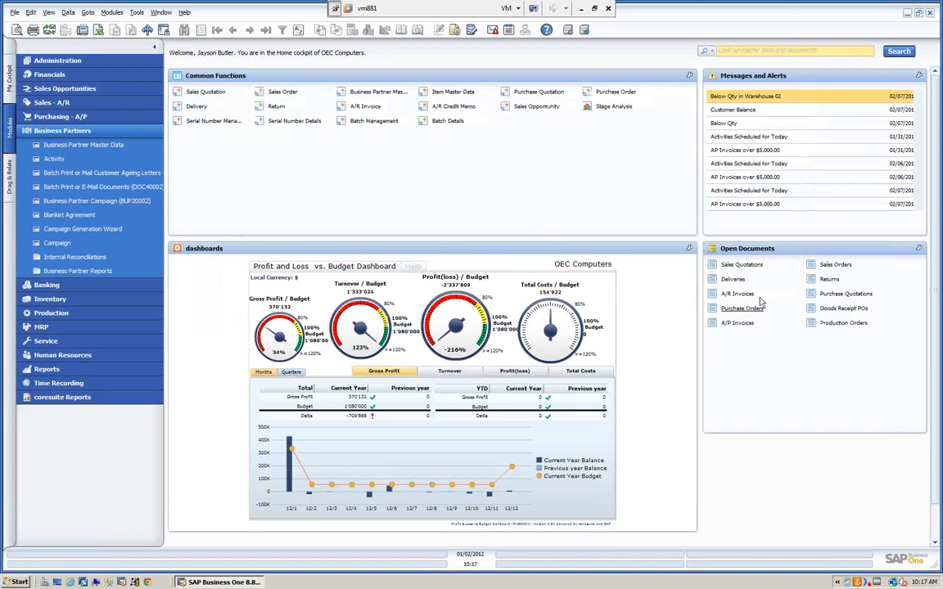
- Open the last campaign record and widen its window to examine the columns of the target business partners
left_click(63, 244)
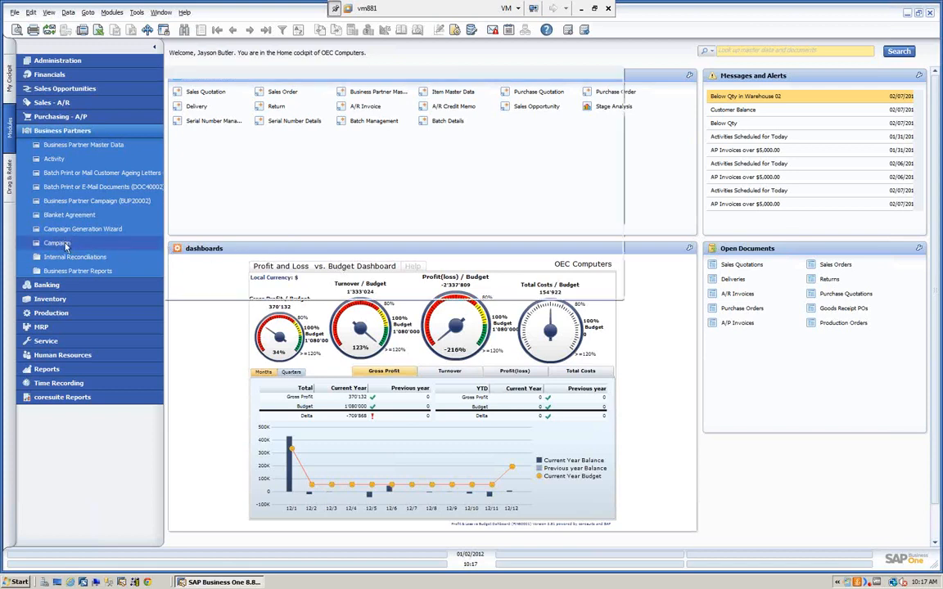
left_click(266, 30)
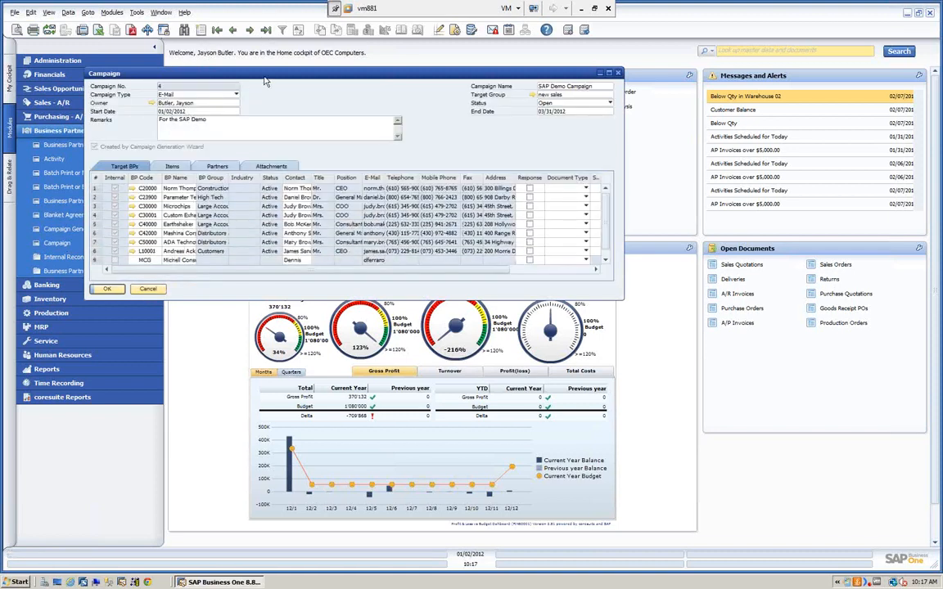
left_click_drag(259, 76, 252, 73)
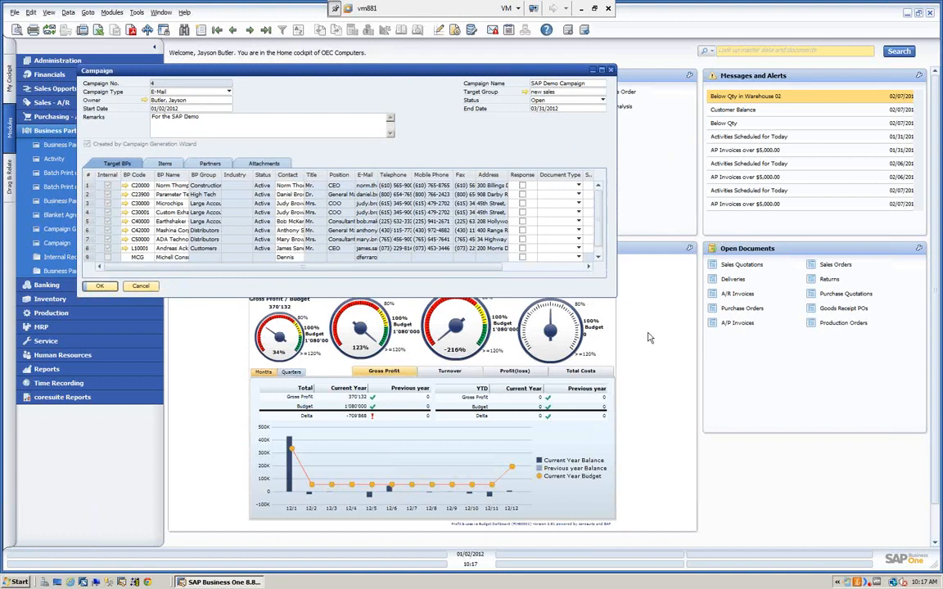
left_click_drag(675, 265, 900, 270)
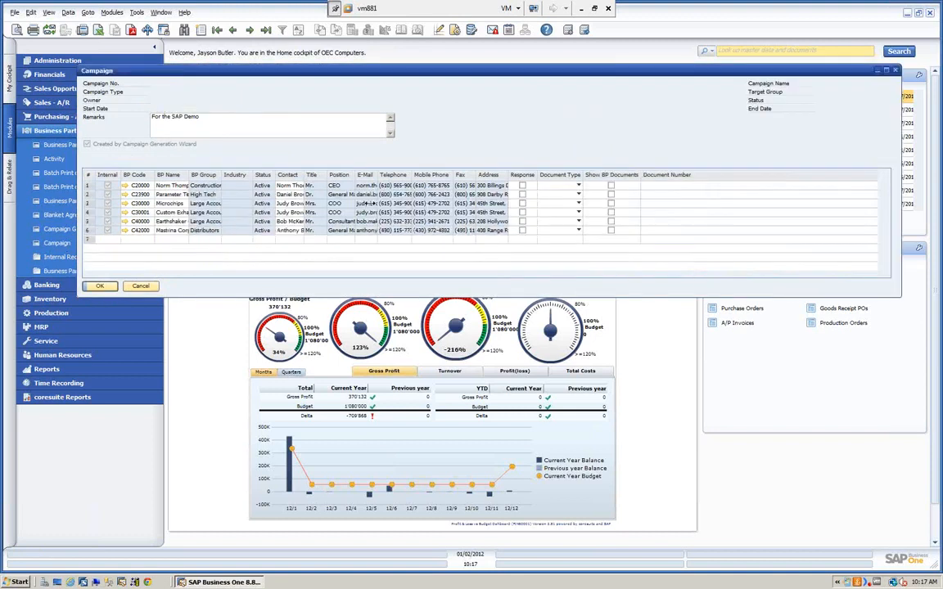
left_click_drag(227, 75, 210, 69)
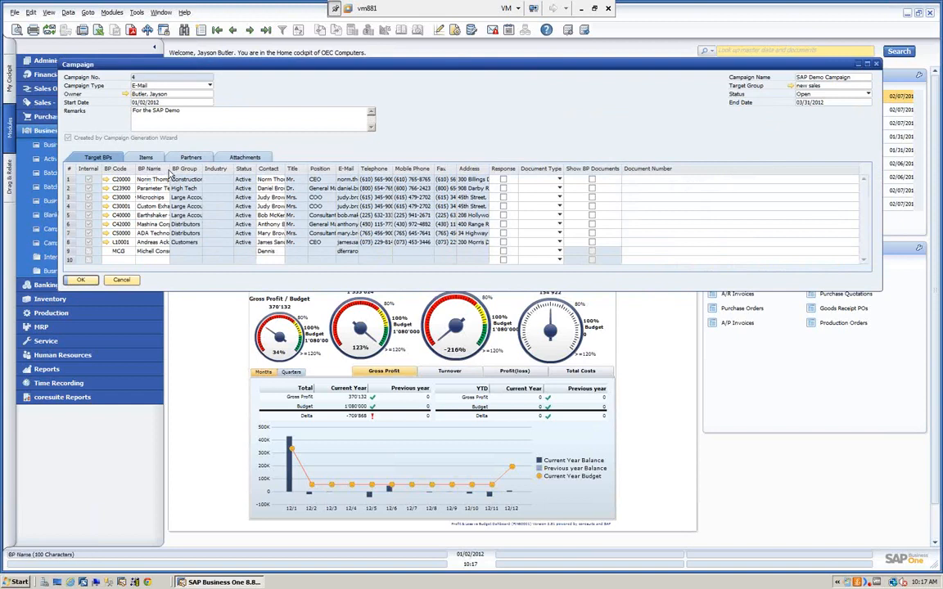
- Widen the BP Name column and open the latest campaign activity from Earthshaker Corporation's related activities
double_click(170, 168)
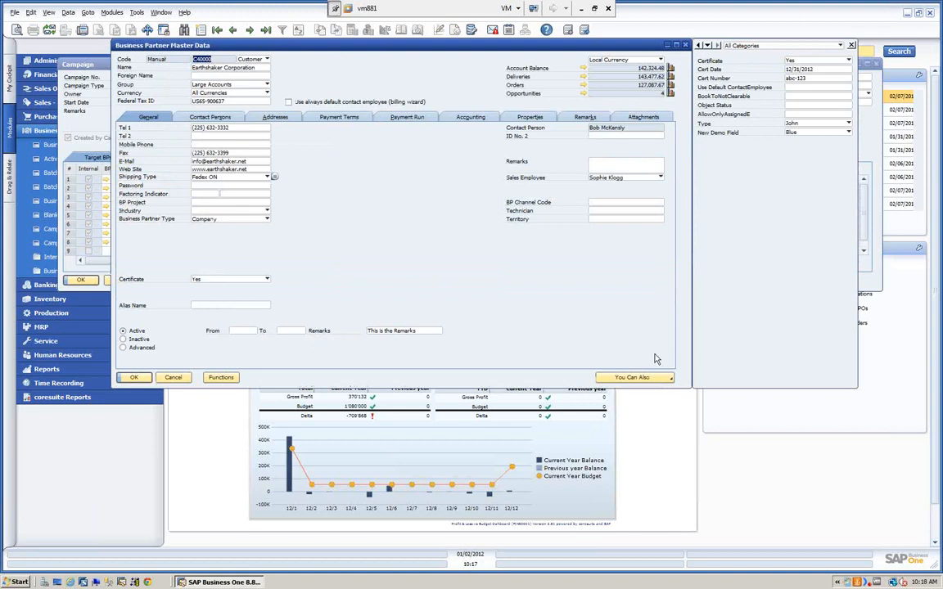
left_click(643, 378)
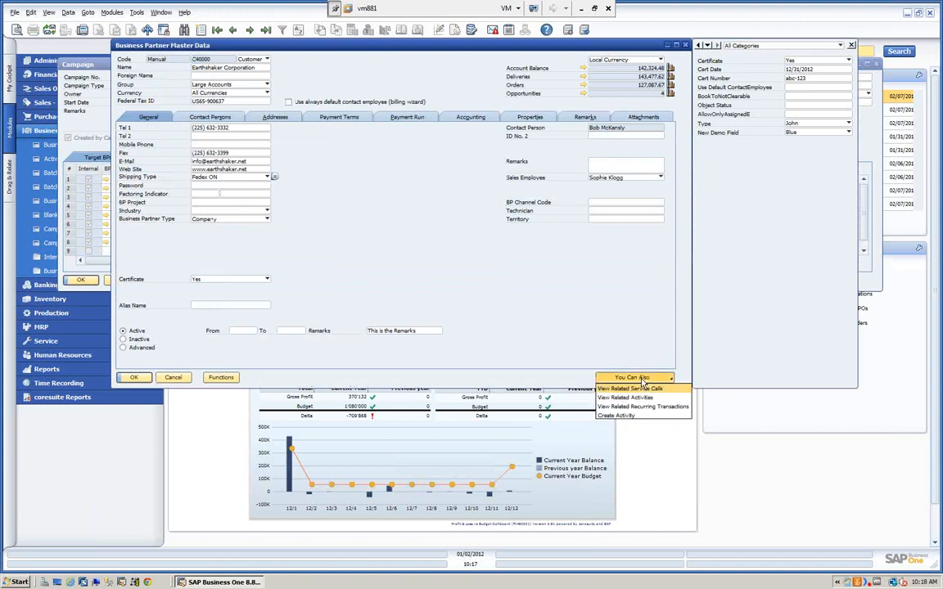
left_click(622, 399)
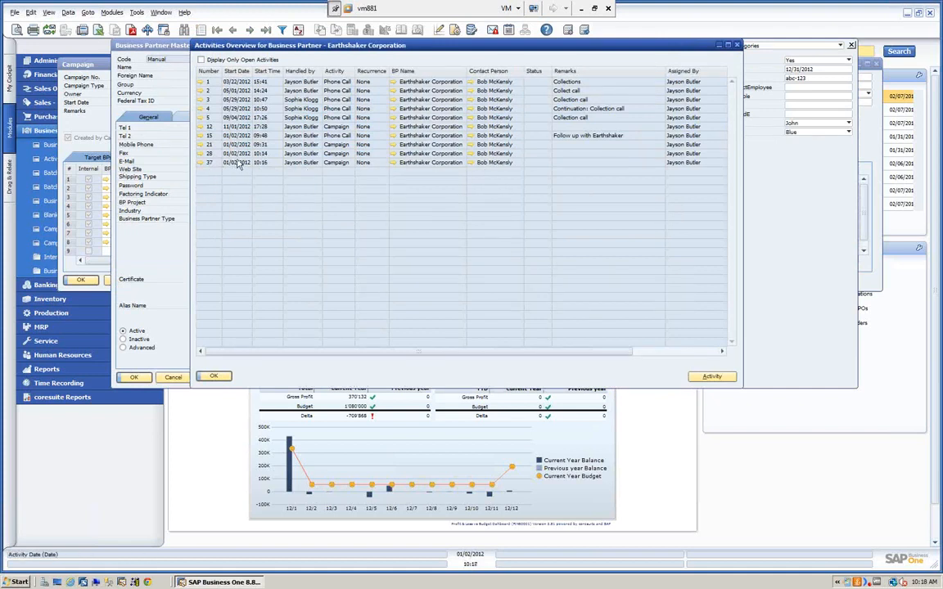
left_click(201, 165)
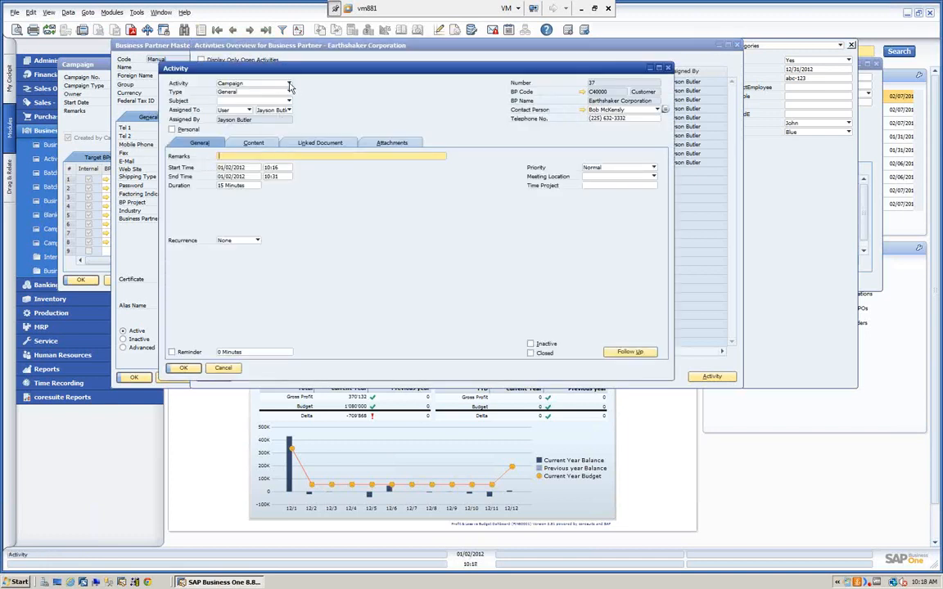
- Examine the activity's type, content and linked campaign, and close the windows back to the campaign record
left_click(261, 83)
left_click(238, 128)
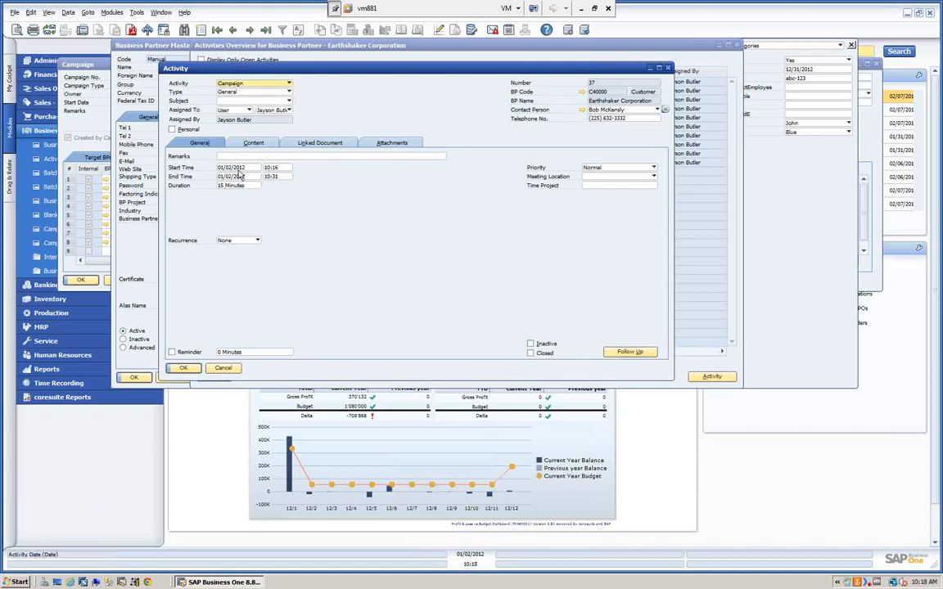
left_click(254, 144)
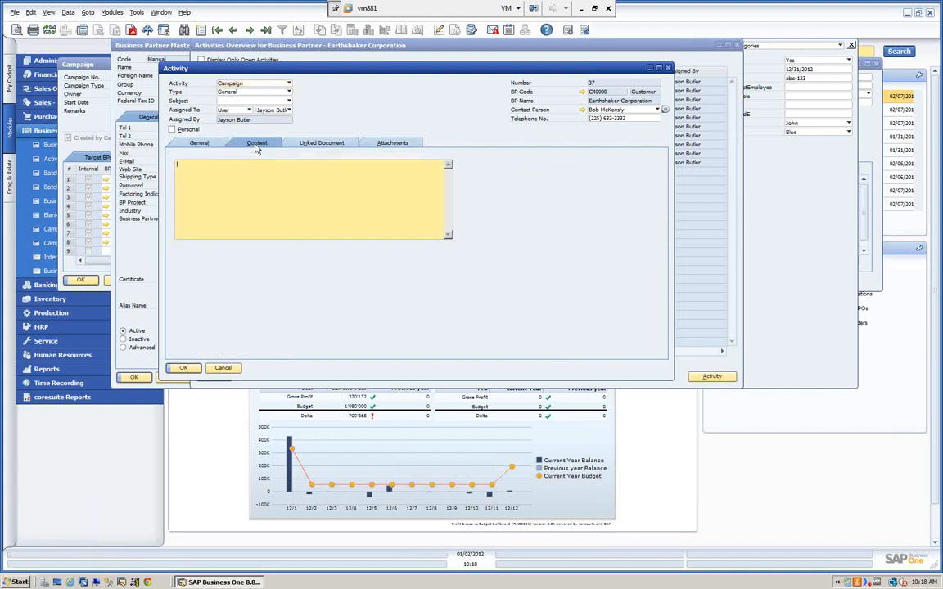
left_click(321, 144)
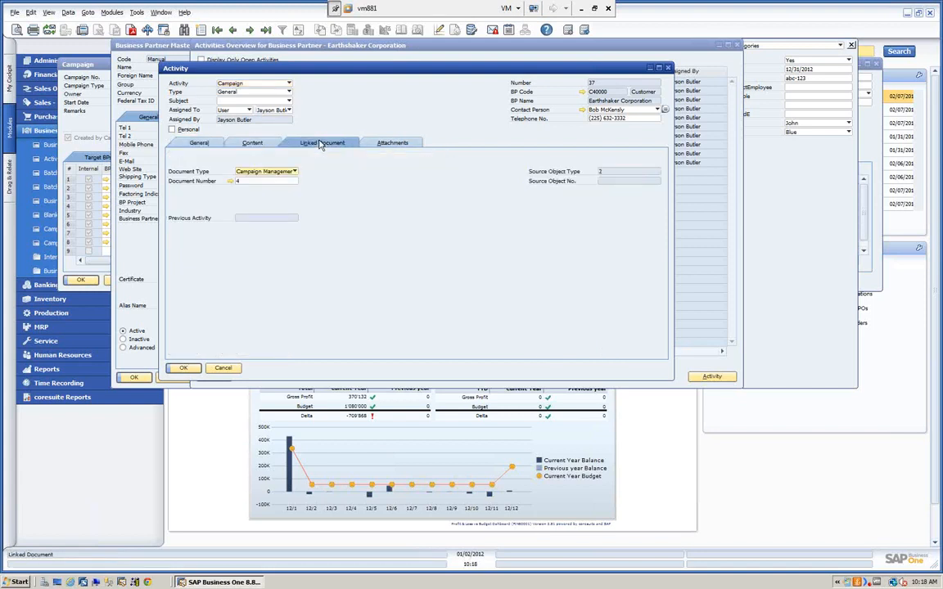
left_click(231, 181)
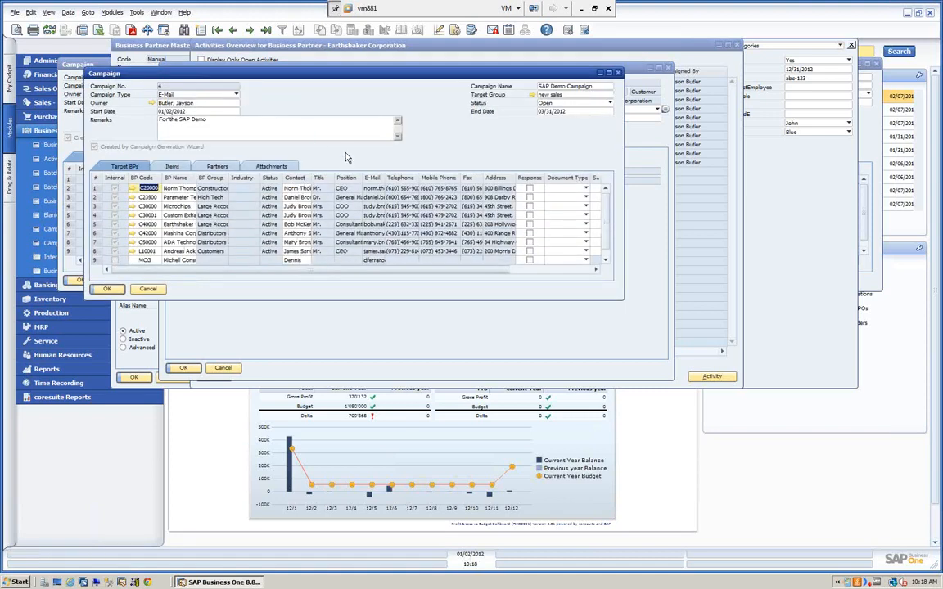
left_click(148, 290)
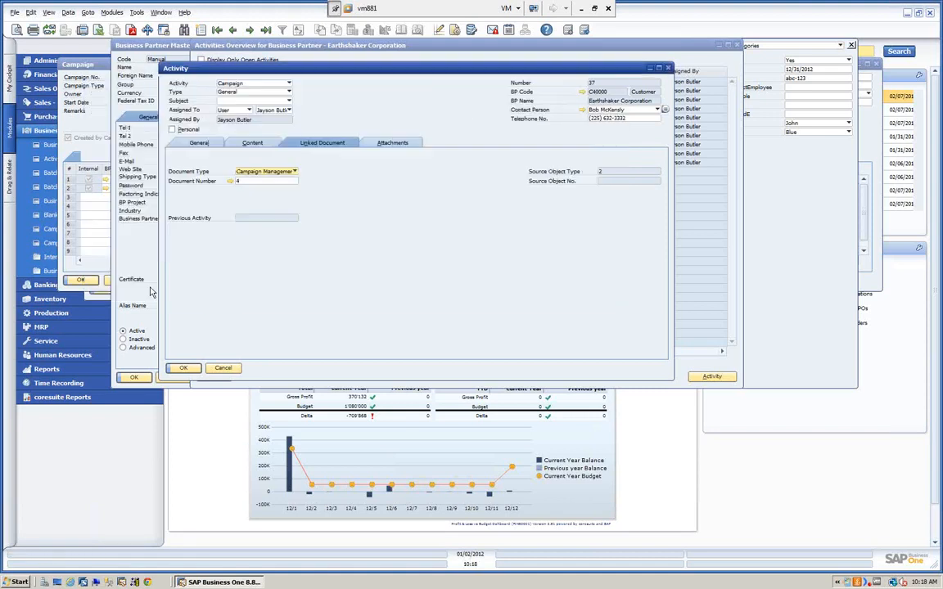
left_click(225, 369)
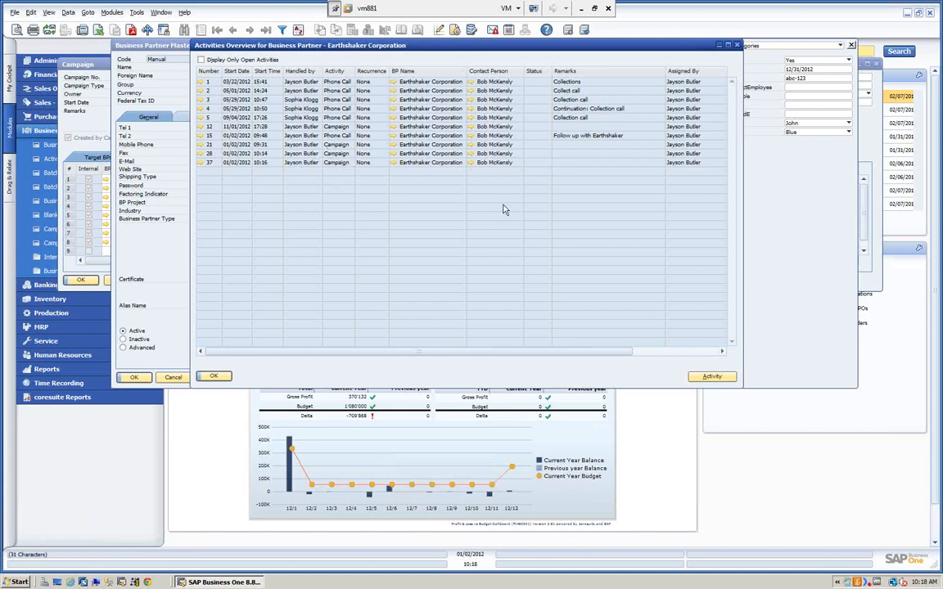
left_click(212, 376)
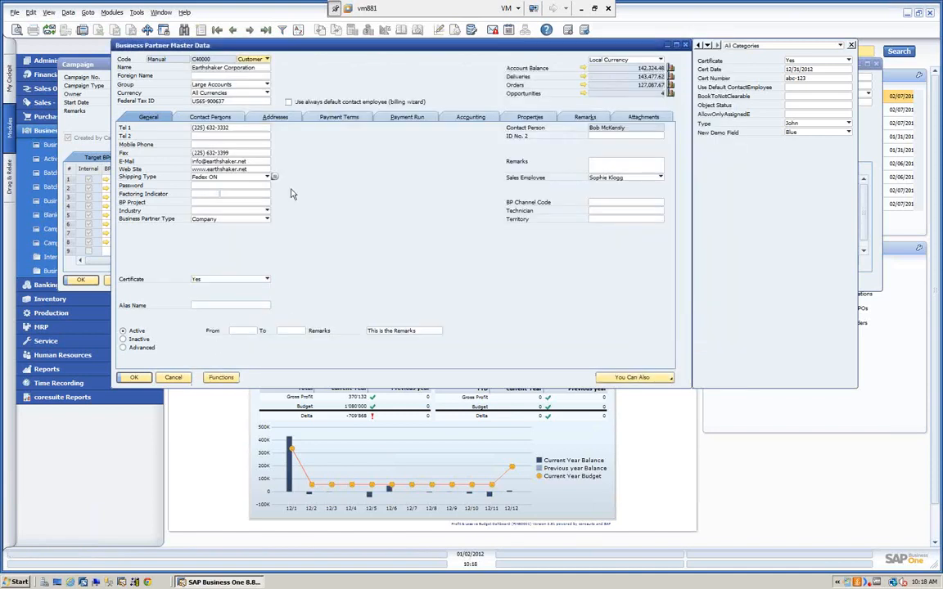
left_click(173, 377)
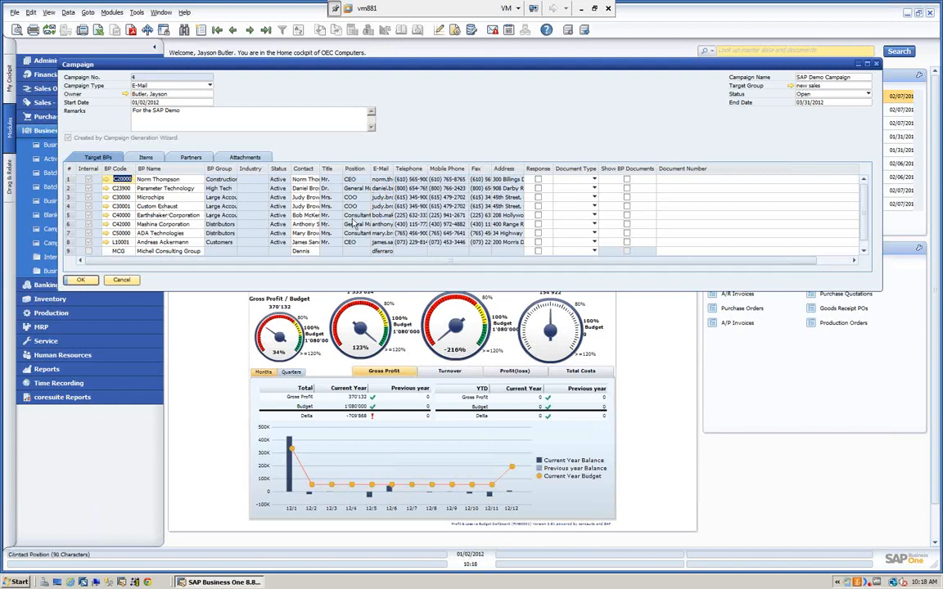
- Mark a response for Earthshaker Corporation, with Sales Quotations as the document type and its BP documents shown
left_click(538, 215)
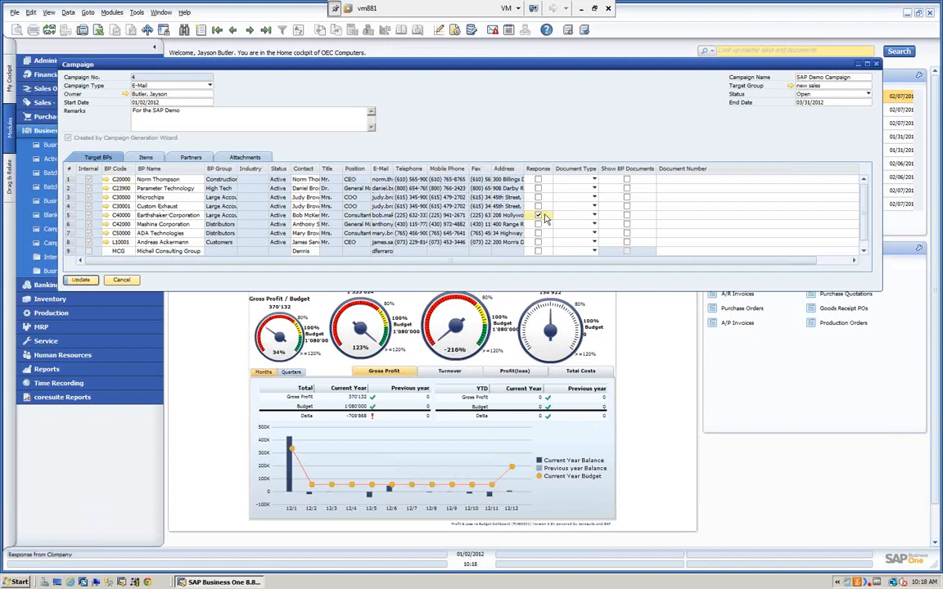
left_click(595, 215)
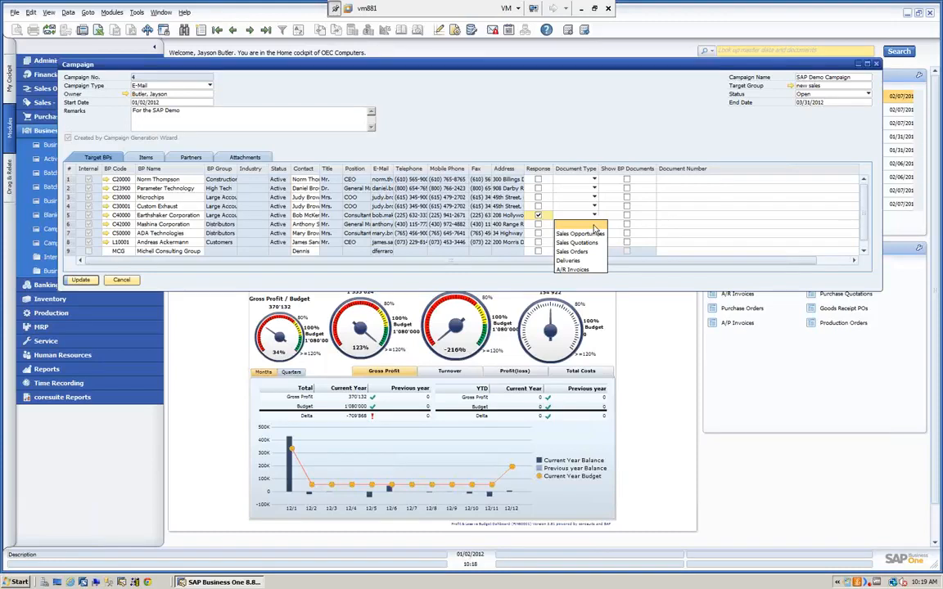
left_click(595, 243)
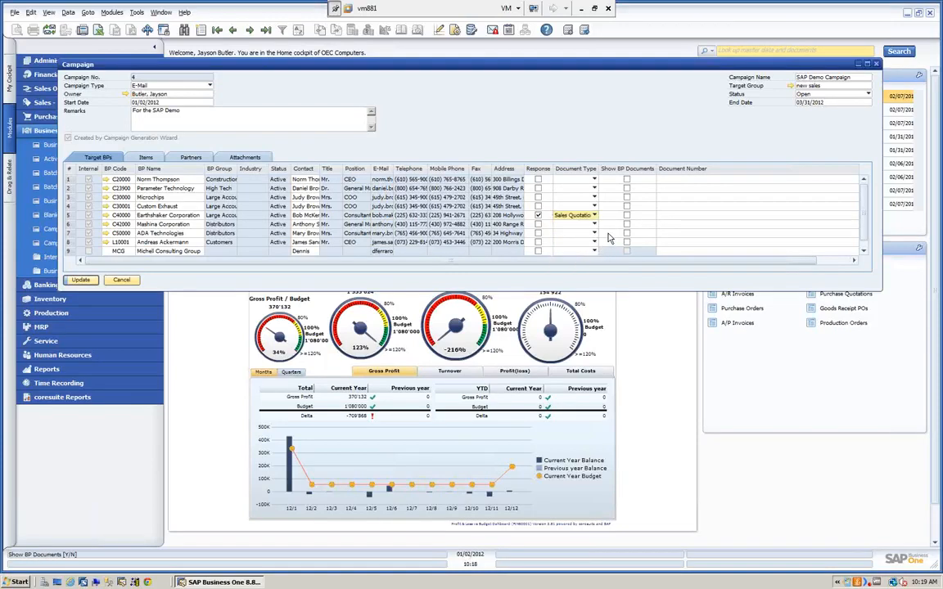
key("Tab")
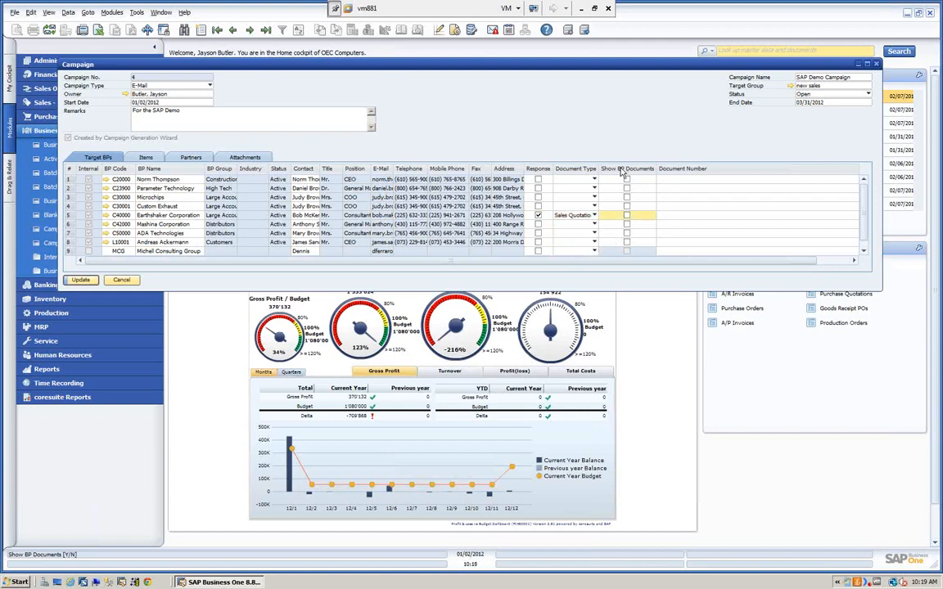
left_click(627, 215)
key("Tab")
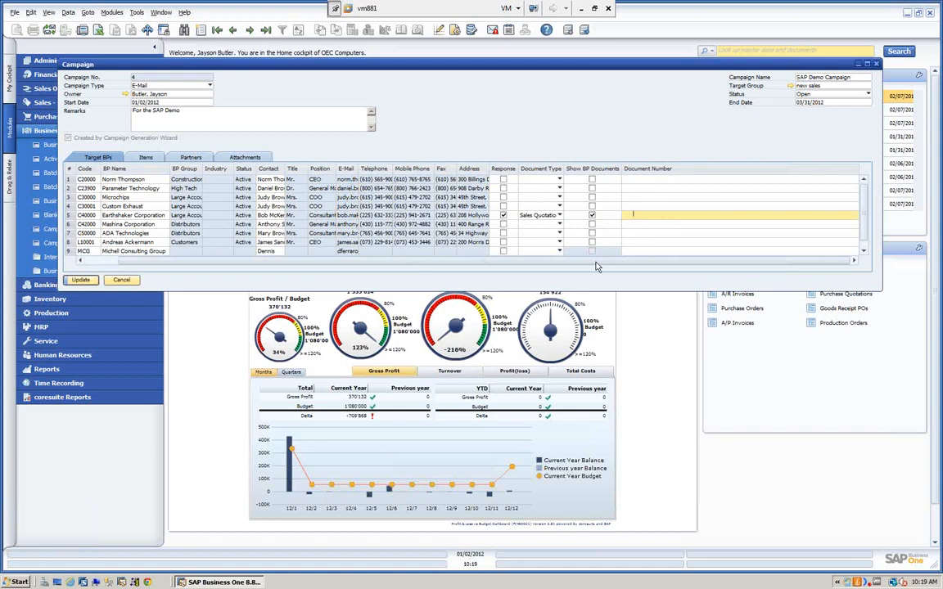
left_click_drag(666, 262, 609, 261)
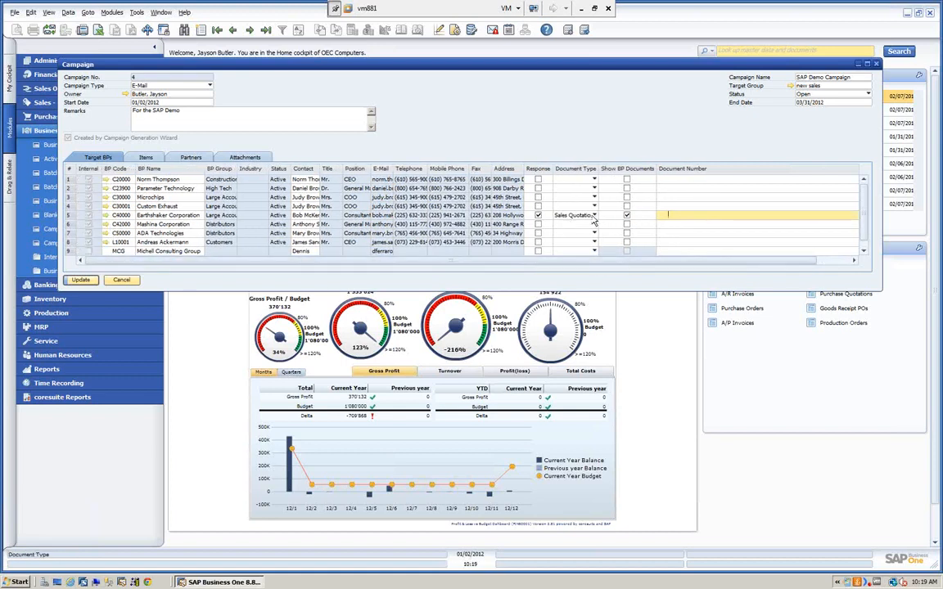
- Clear Earthshaker Corporation's document type, set it back to Sales Quotations, and update the campaign
left_click(594, 216)
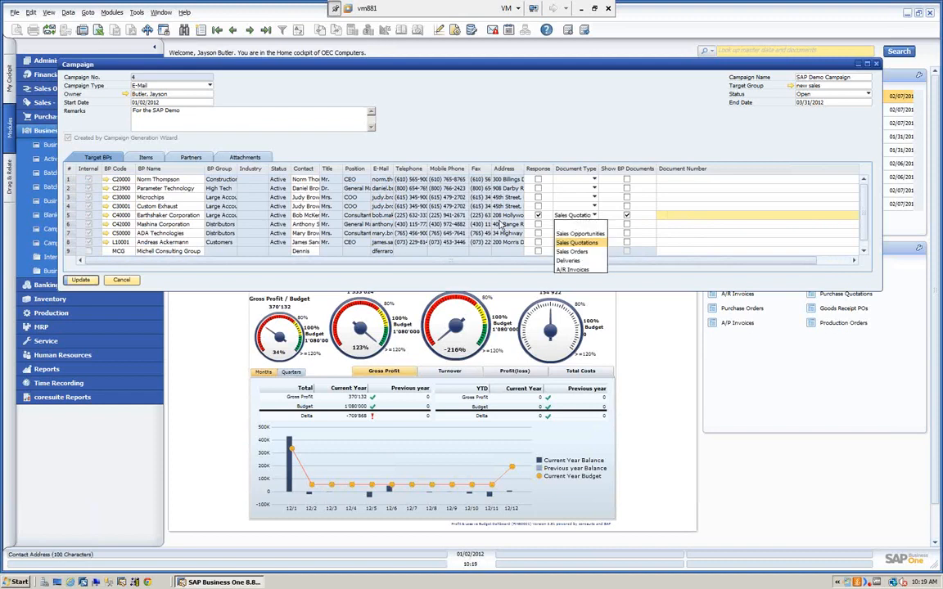
left_click(583, 225)
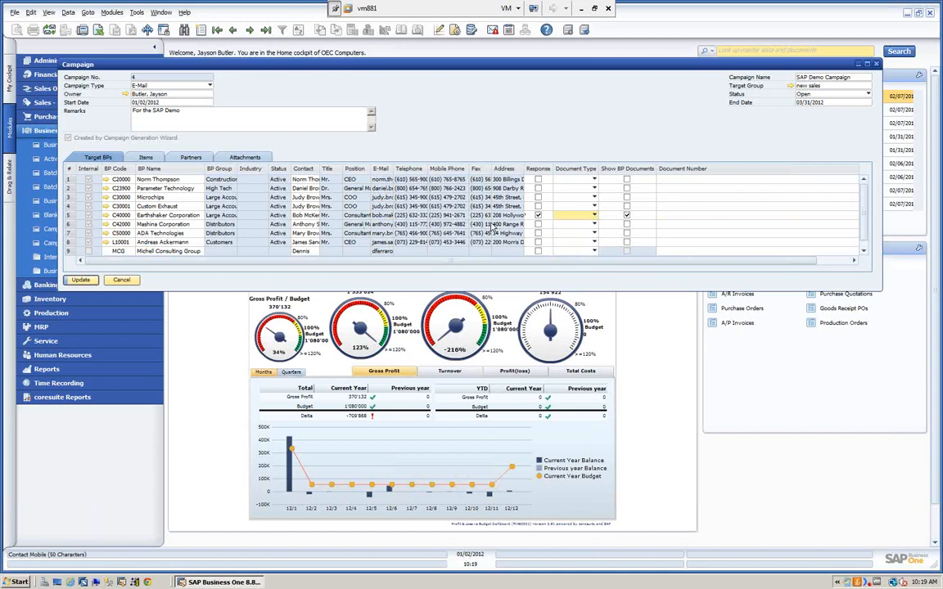
left_click(594, 217)
left_click(576, 243)
left_click(79, 281)
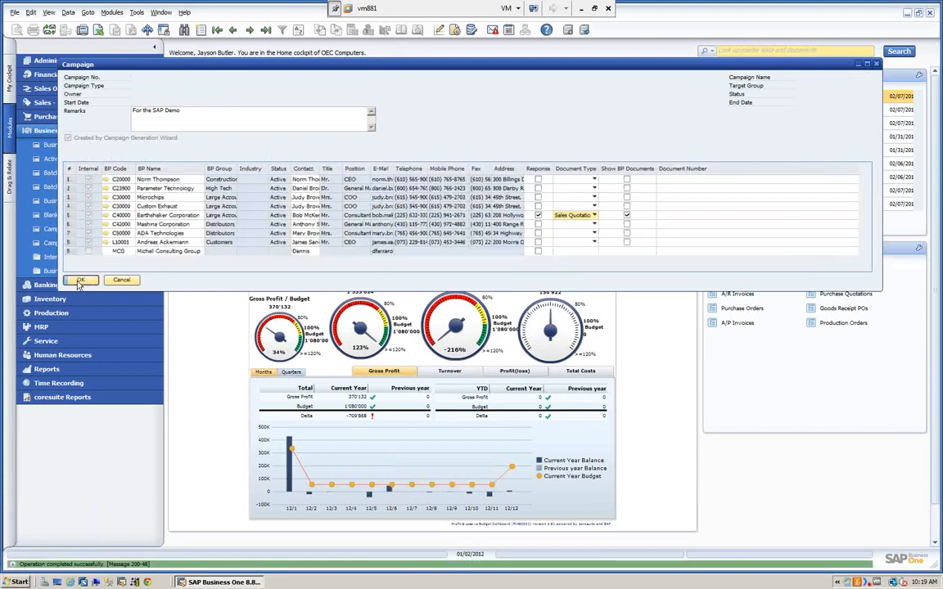
- Widen the E-Mail column and browse the sales quotations available for Earthshaker Corporation's document number without choosing one
left_click_drag(316, 263, 483, 270)
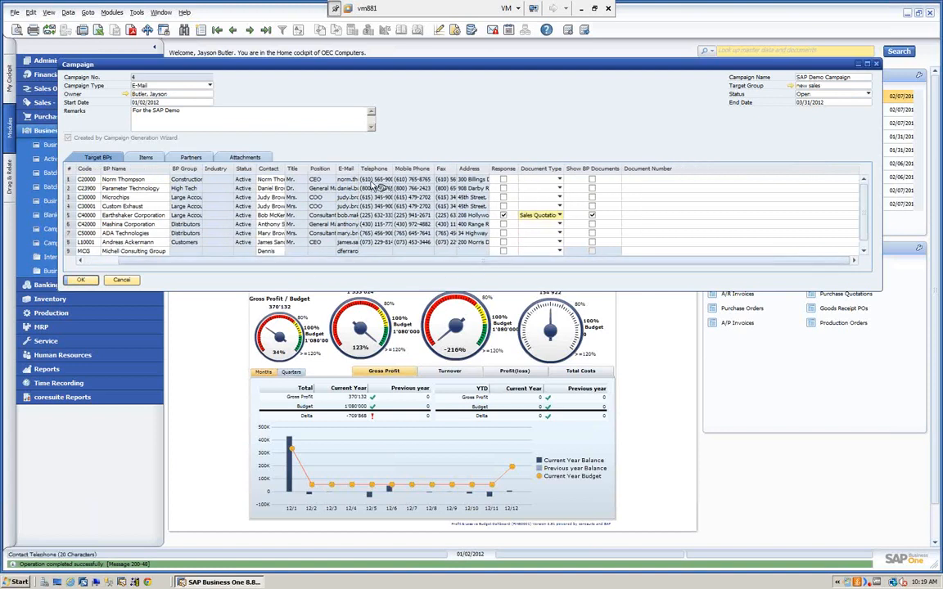
left_click_drag(362, 169, 422, 170)
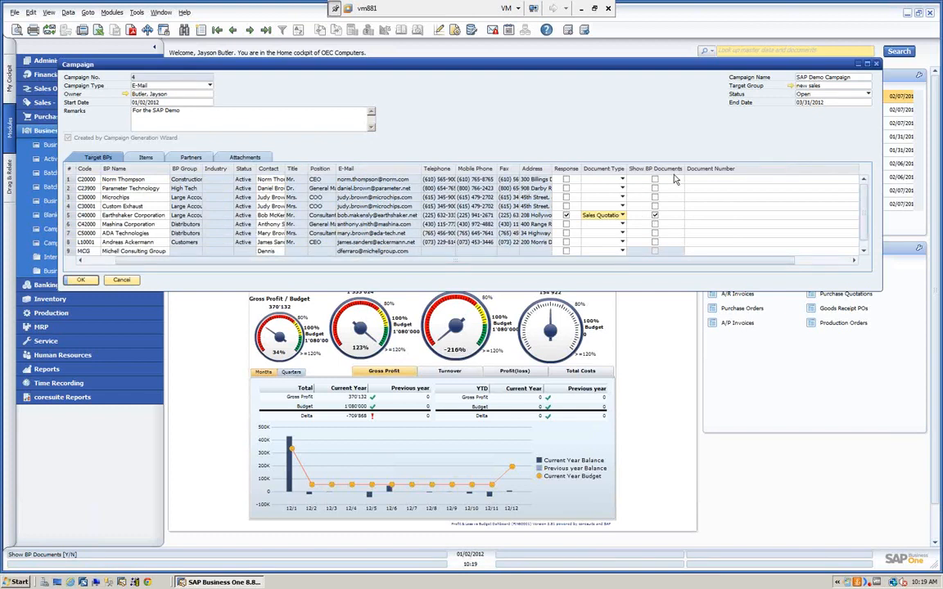
left_click(691, 215)
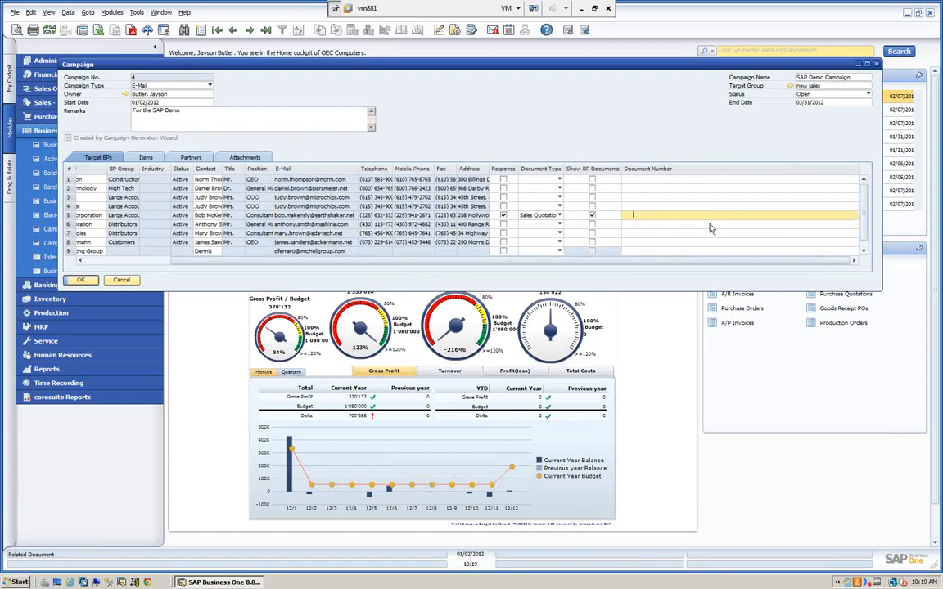
key("Tab")
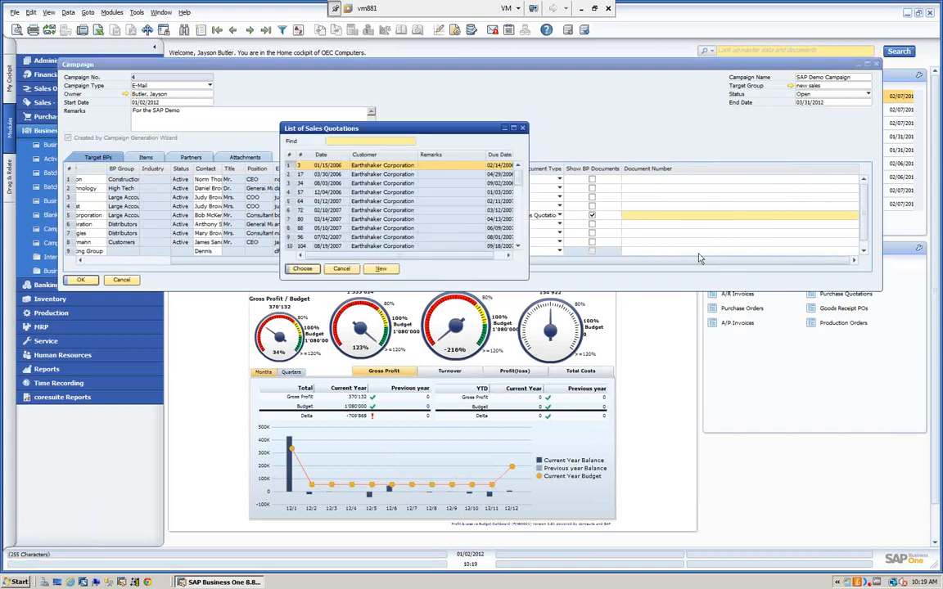
scroll(377, 228, "down", 5)
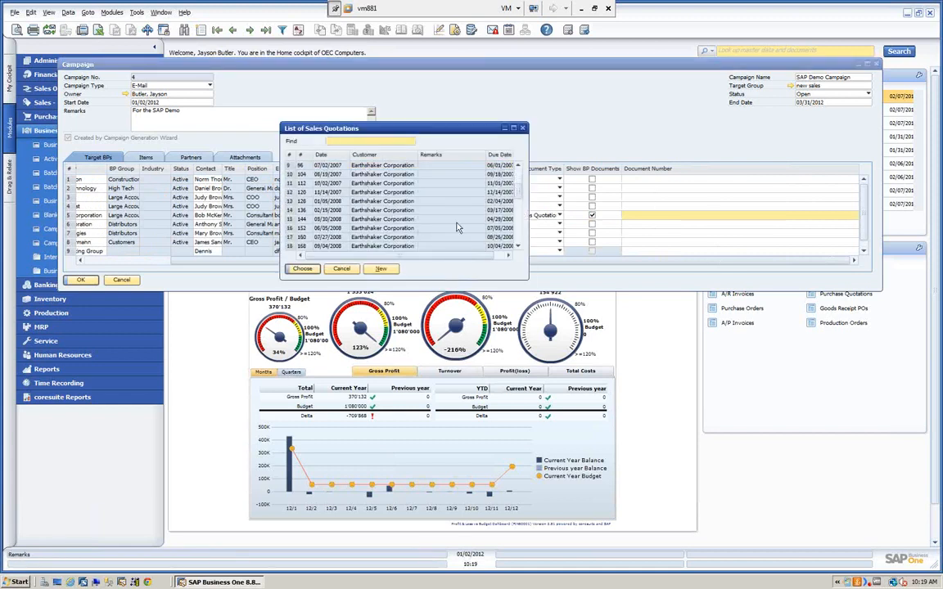
left_click_drag(517, 195, 522, 229)
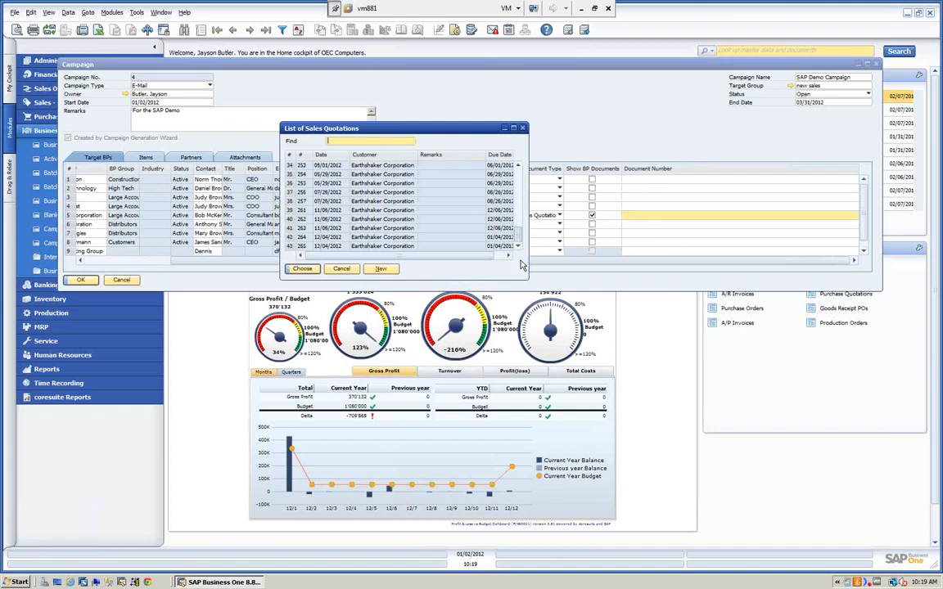
left_click(342, 269)
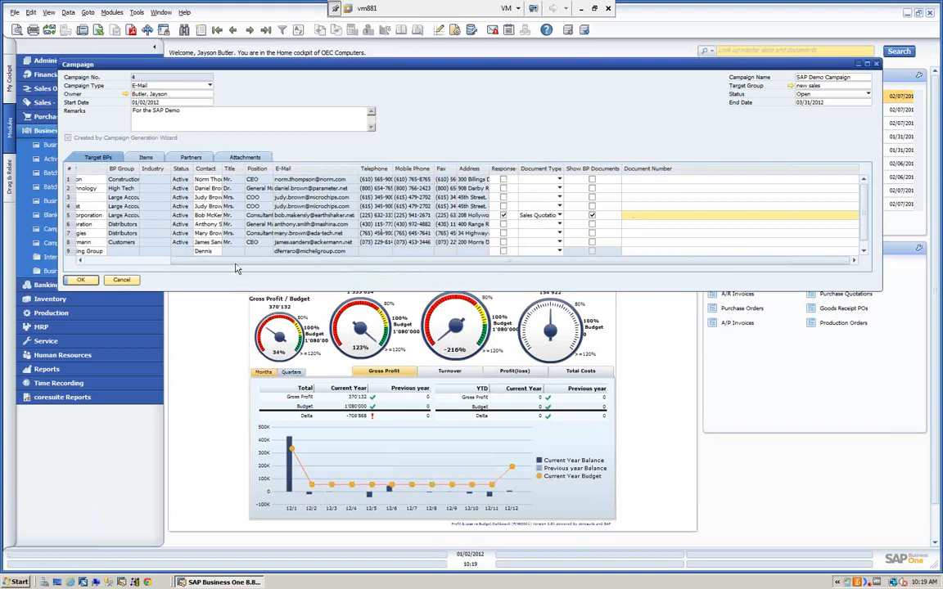
- Open Earthshaker Corporation's master data from the campaign and bring up its related campaign activity number 37
left_click_drag(236, 261, 146, 261)
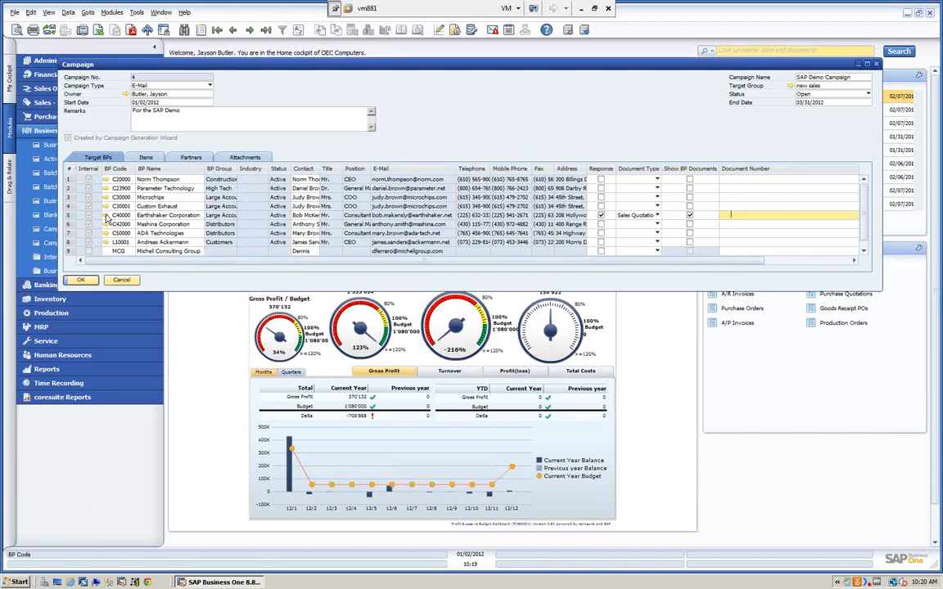
left_click(105, 214)
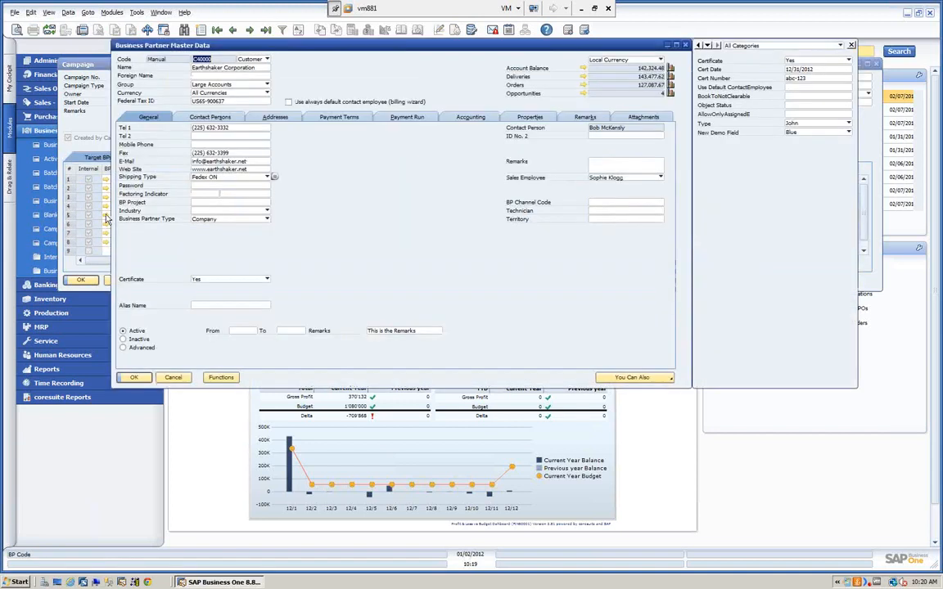
left_click(639, 379)
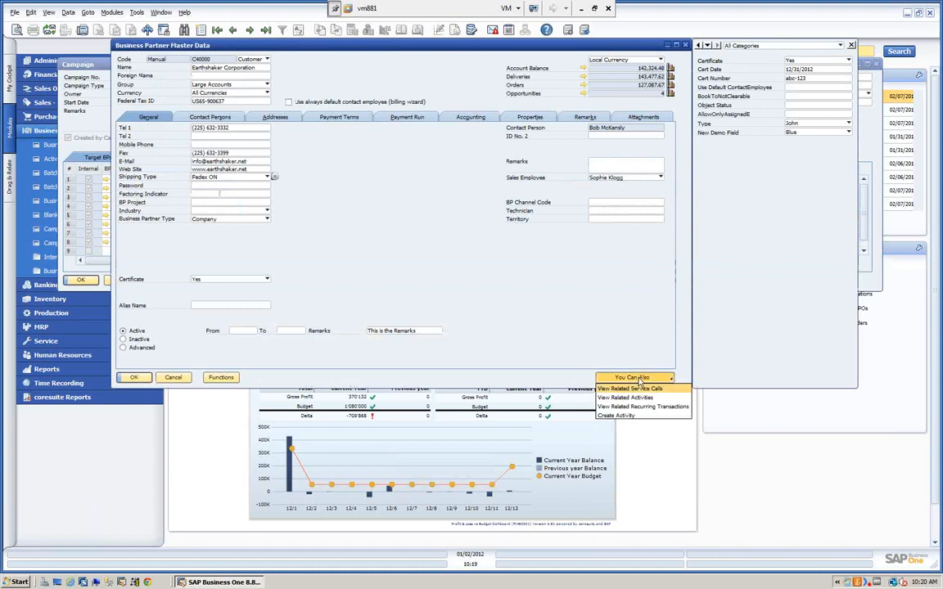
left_click(627, 397)
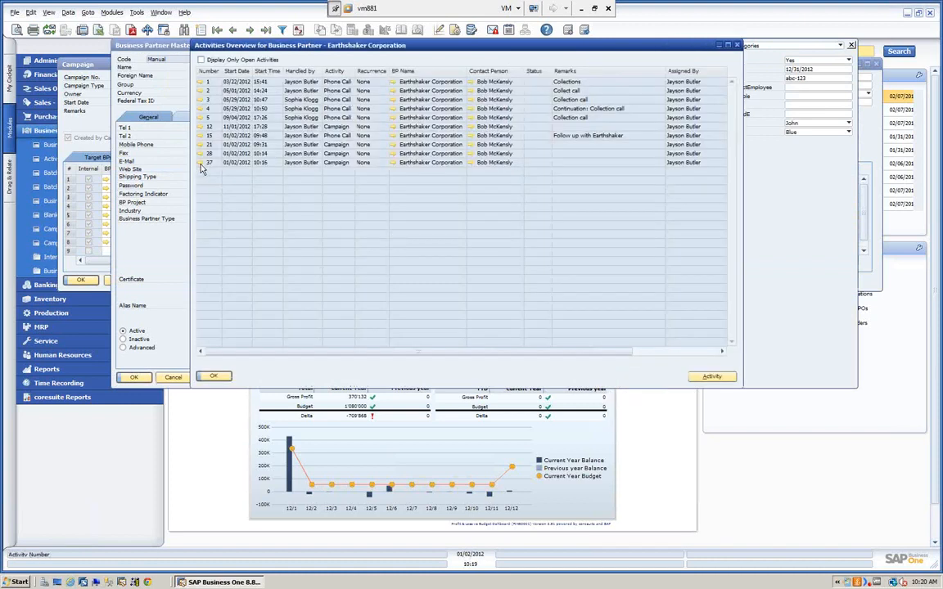
left_click(200, 163)
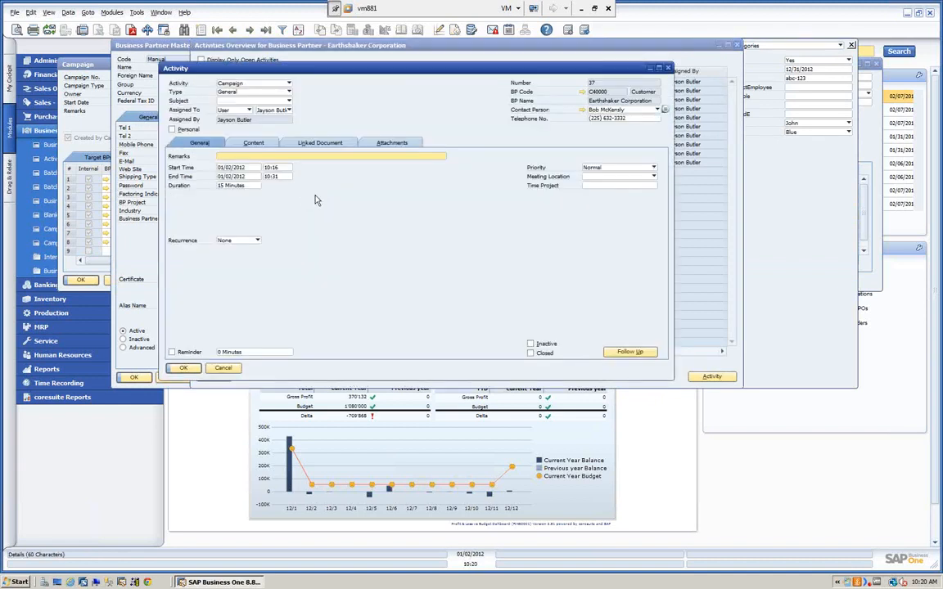
- Create a follow-up activity with the remarks "Continuation: Campaign" and the content "Spoke with client and created a quote"
left_click(283, 157)
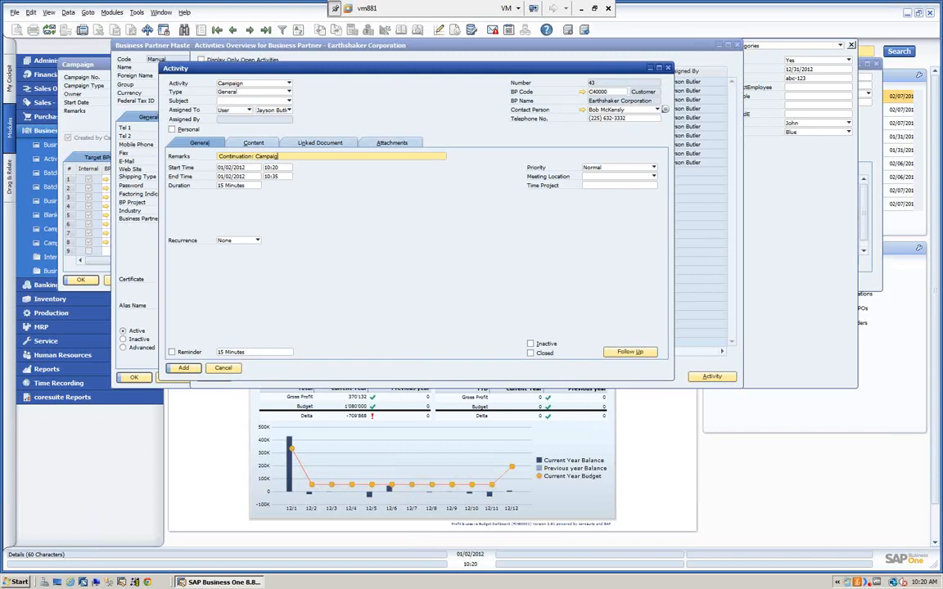
left_click(245, 144)
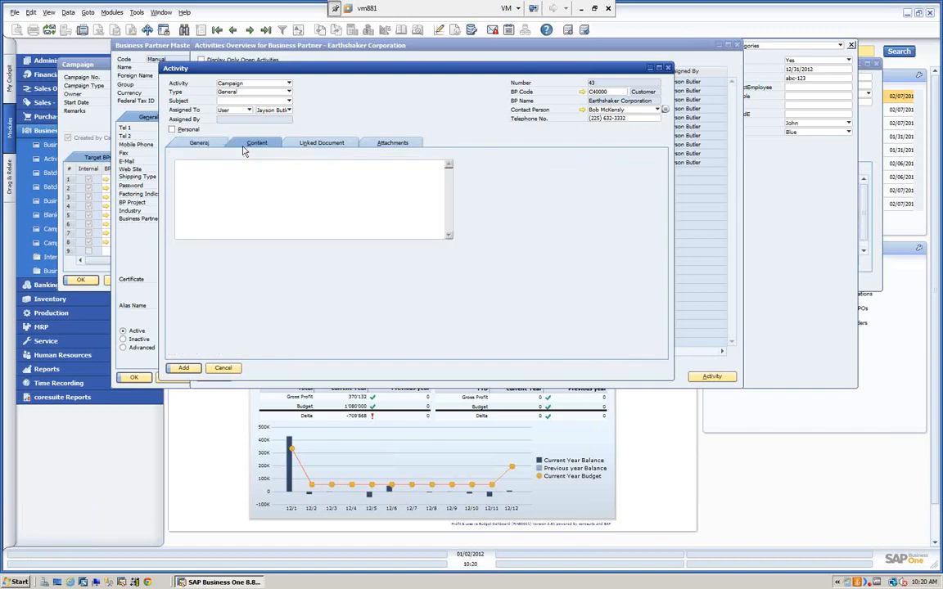
type("Spoke with client")
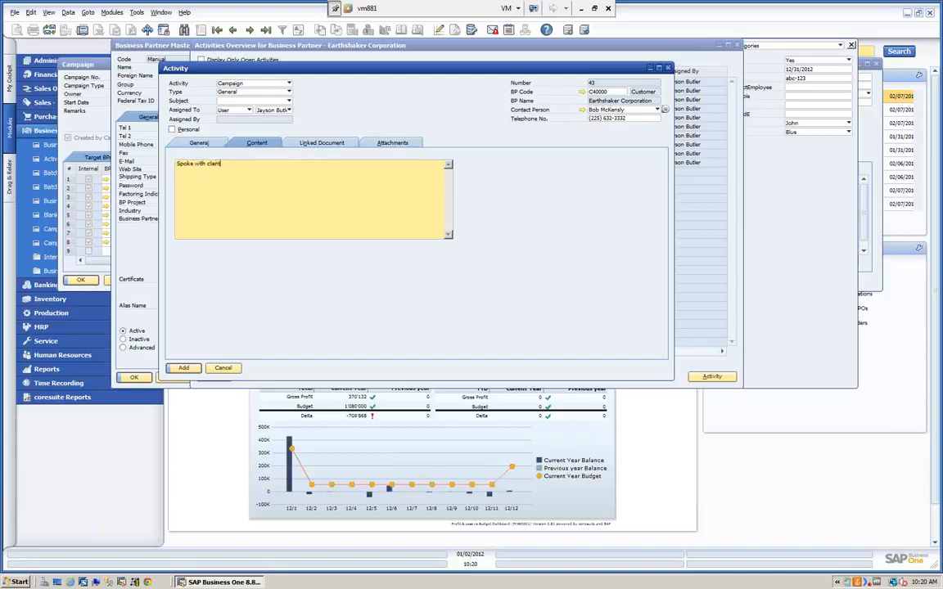
type(" and created a quote")
- Try to add the follow-up activity with Sales Quotations as its linked document type and no document number
left_click(319, 143)
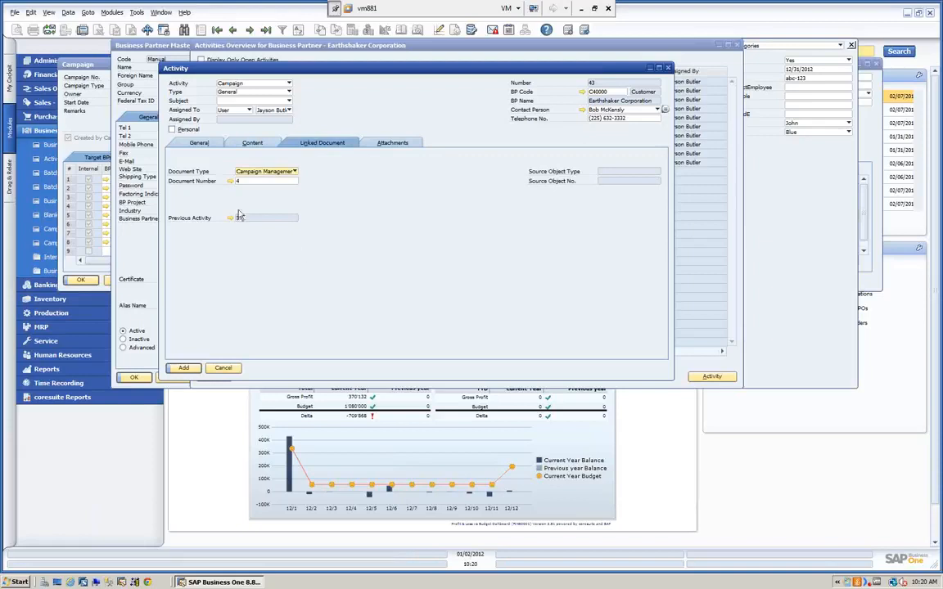
left_click(293, 172)
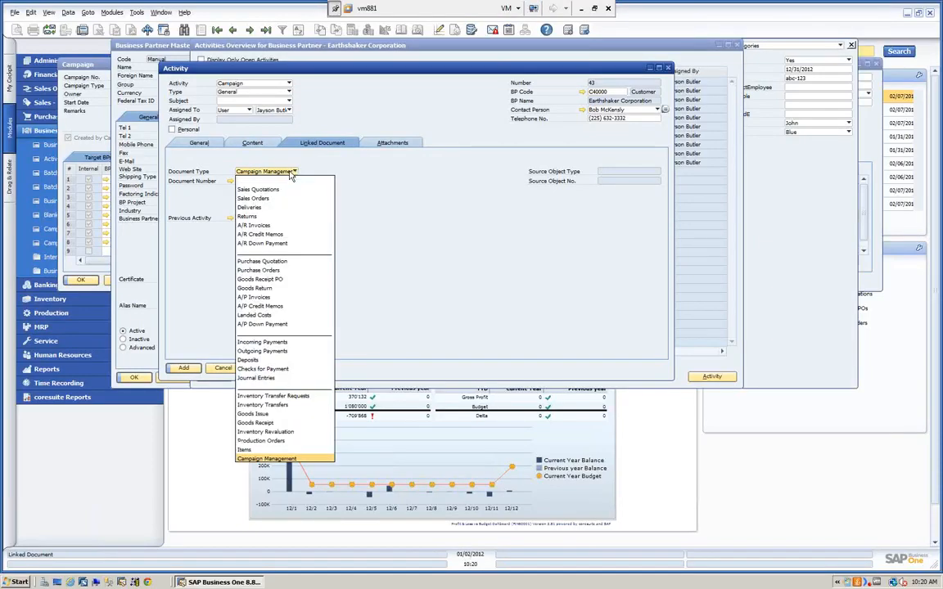
left_click(256, 191)
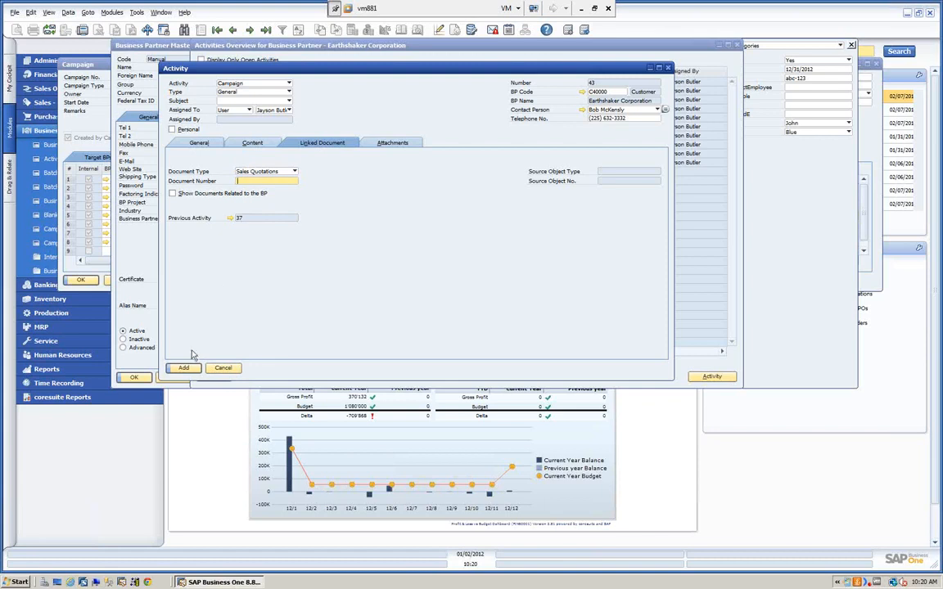
left_click(182, 369)
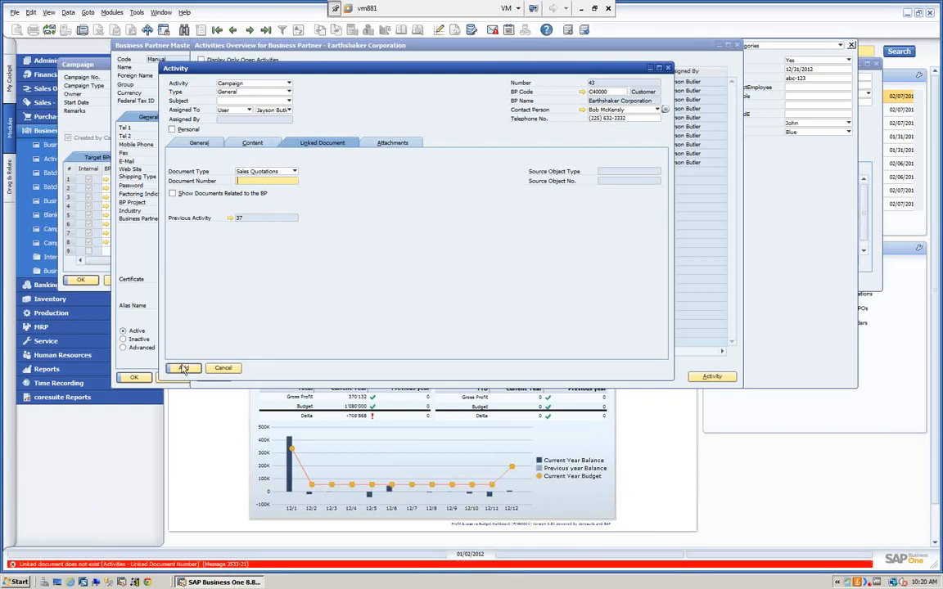
- Clear the follow-up's linked document type, add the activity, and close the windows back to the campaign record
left_click(293, 172)
left_click(267, 186)
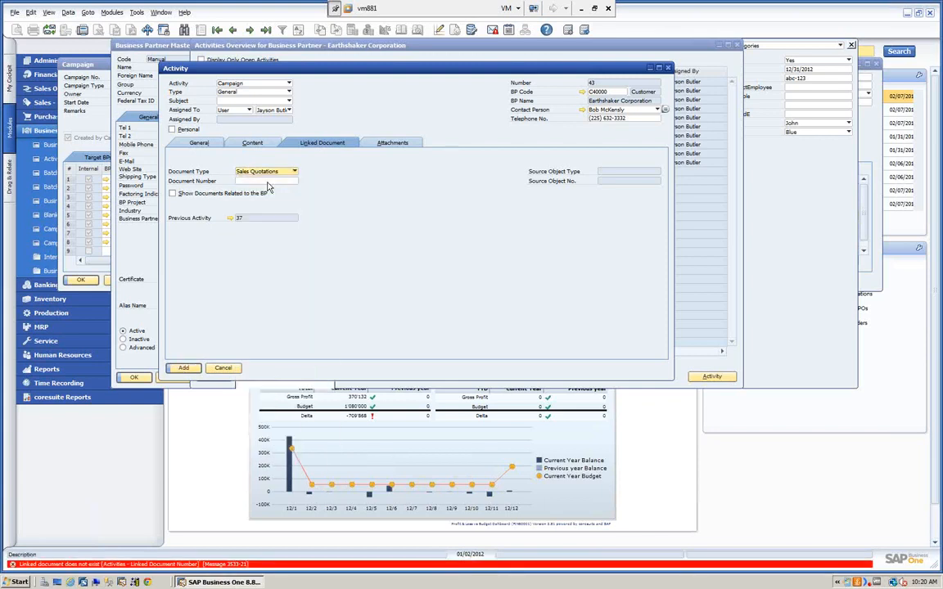
left_click(181, 367)
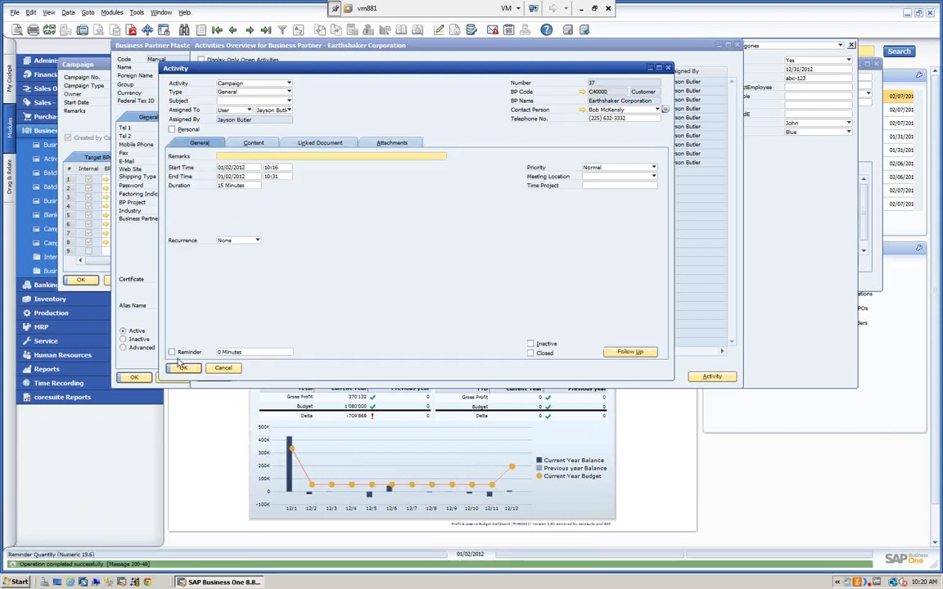
left_click(182, 368)
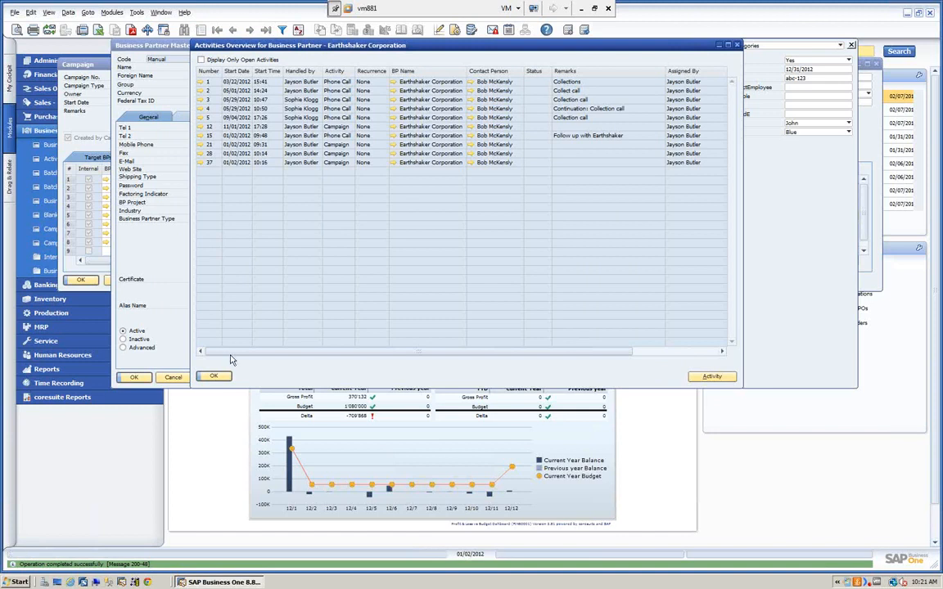
left_click(212, 375)
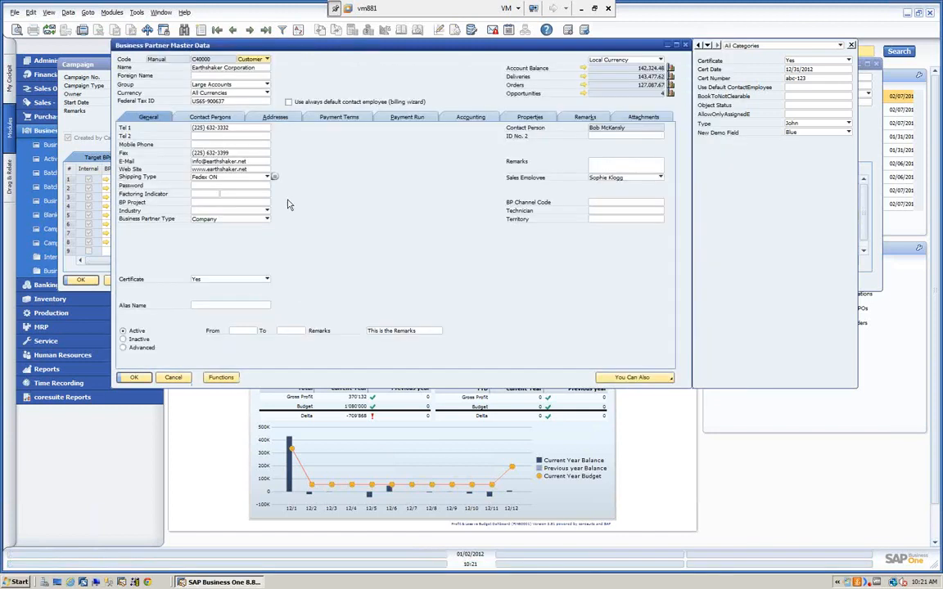
left_click(135, 378)
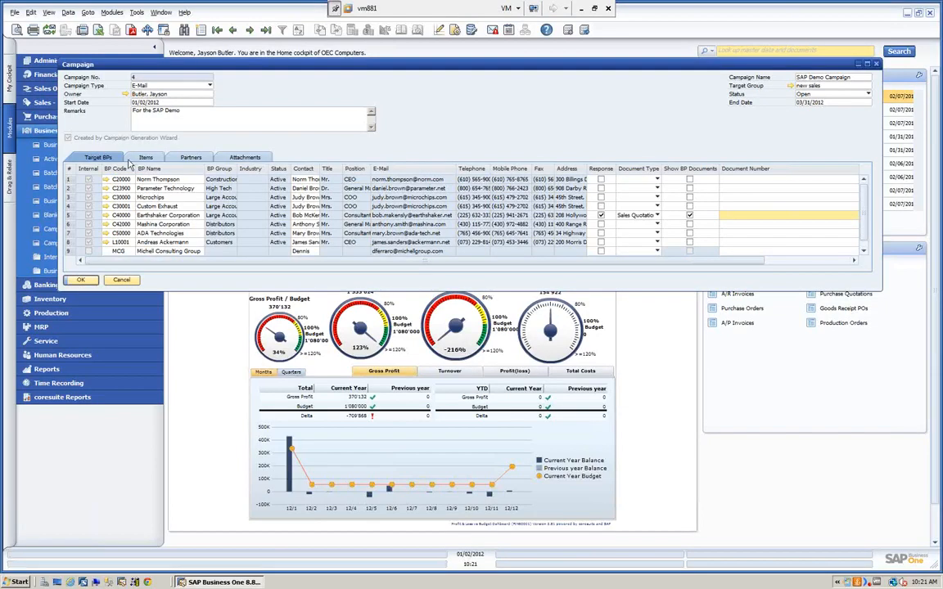
- Mark a response for Michell Consulting Group, then update and close the campaign
left_click(123, 252)
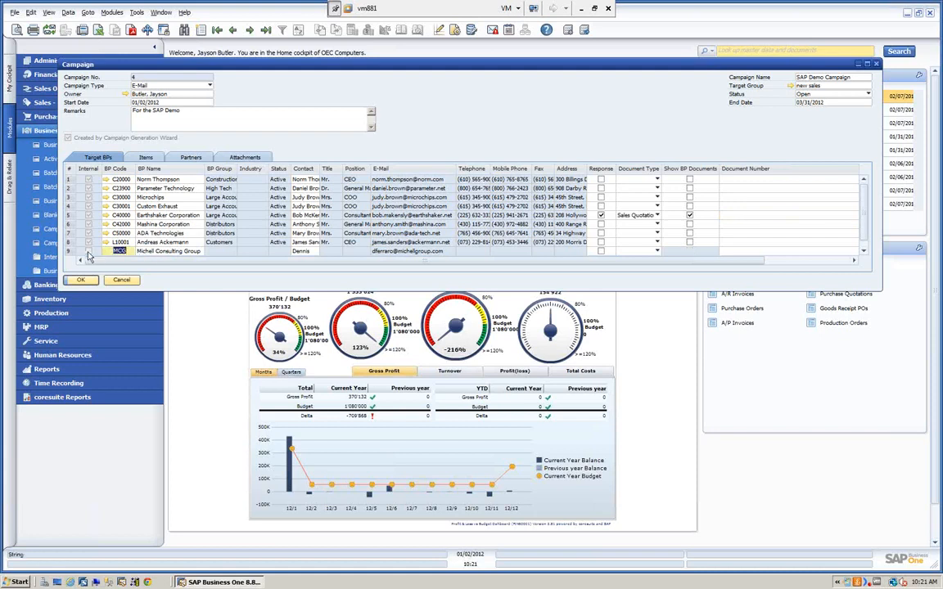
left_click(600, 251)
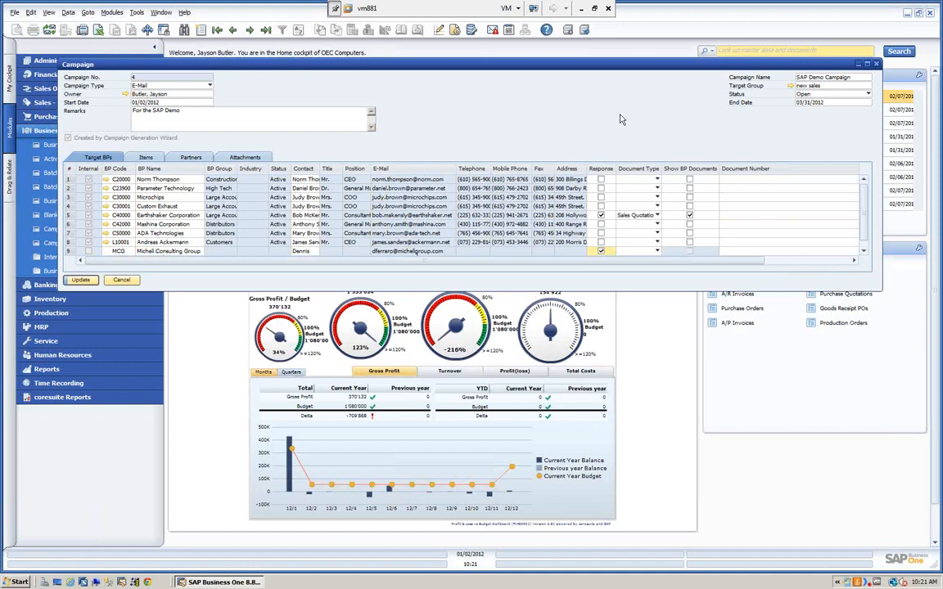
left_click_drag(562, 65, 548, 57)
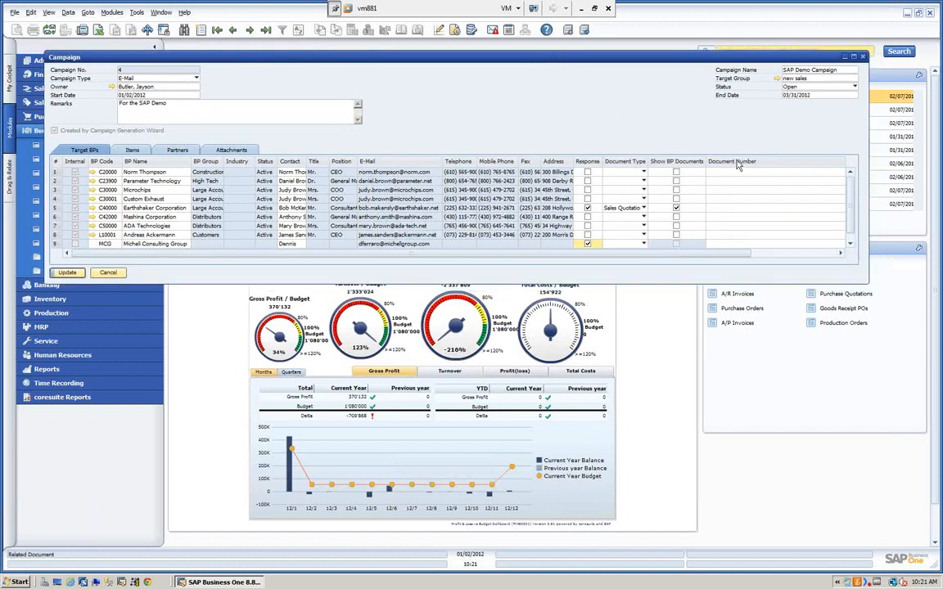
left_click(710, 209)
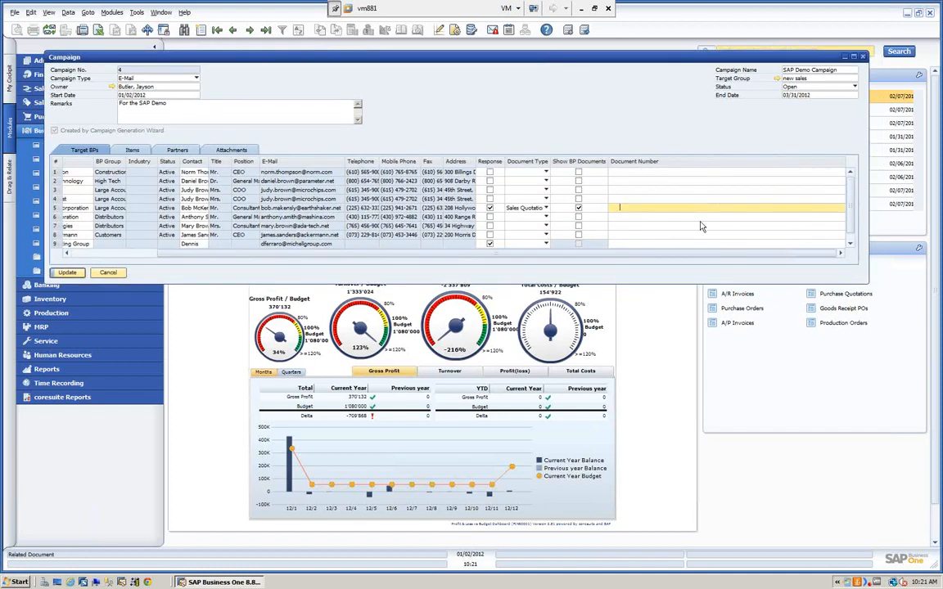
left_click(68, 274)
left_click(68, 274)
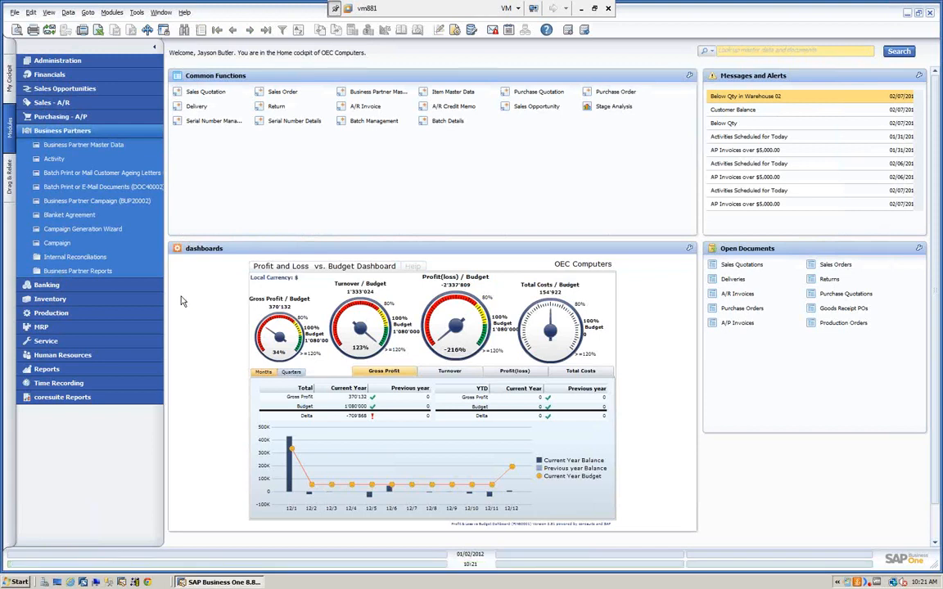
- Open the business partner Target Group setup and display the details of the "new sales" target group
left_click(86, 132)
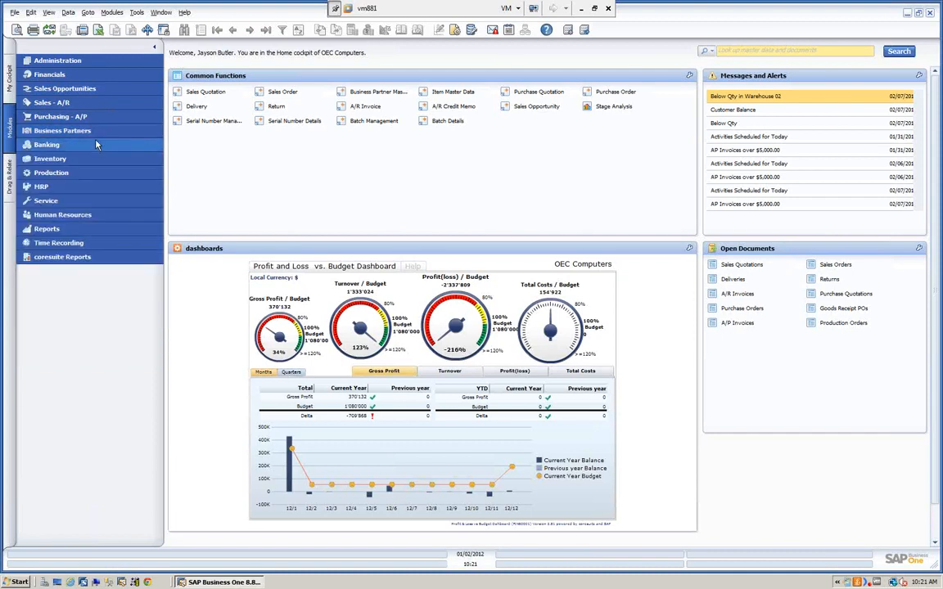
left_click(74, 63)
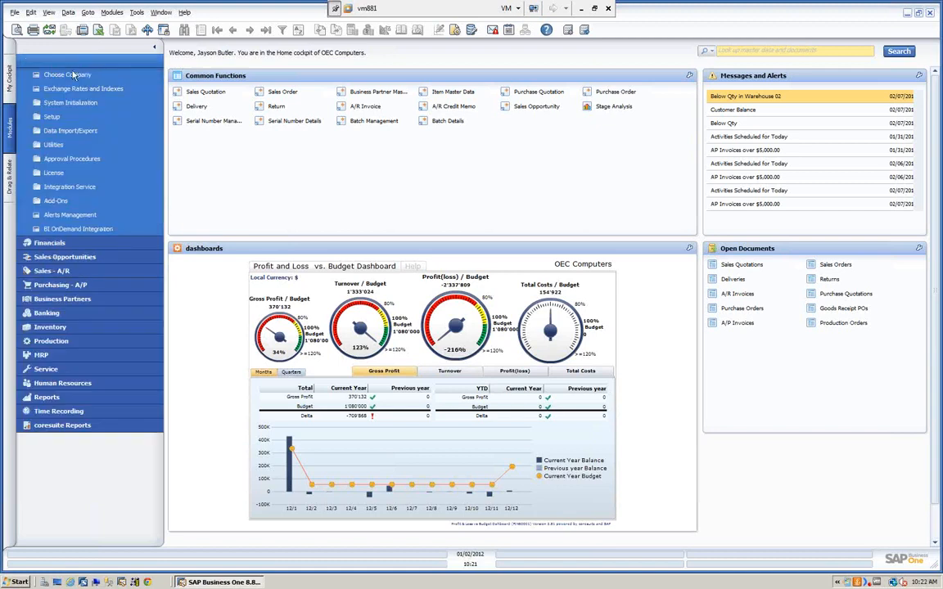
left_click(52, 117)
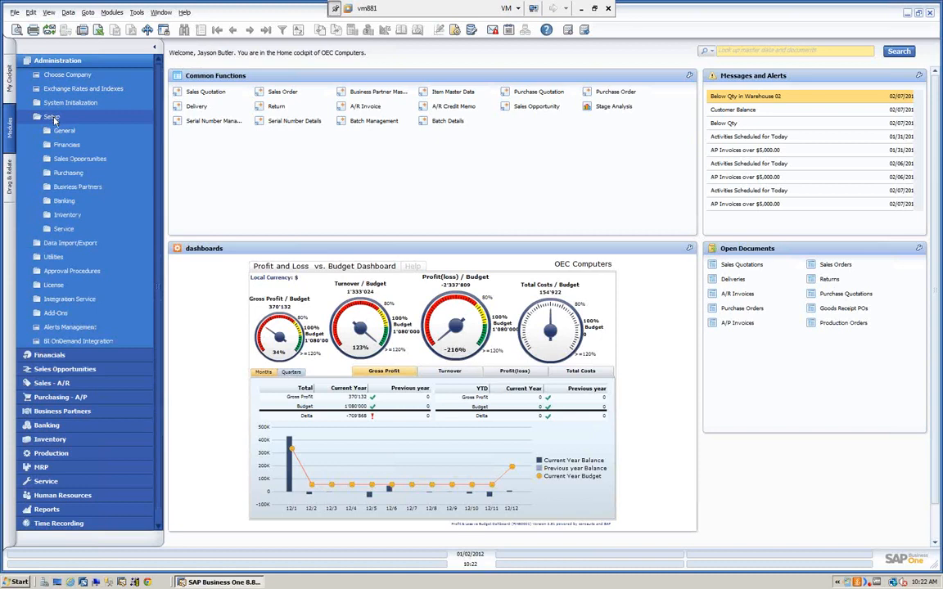
left_click(77, 187)
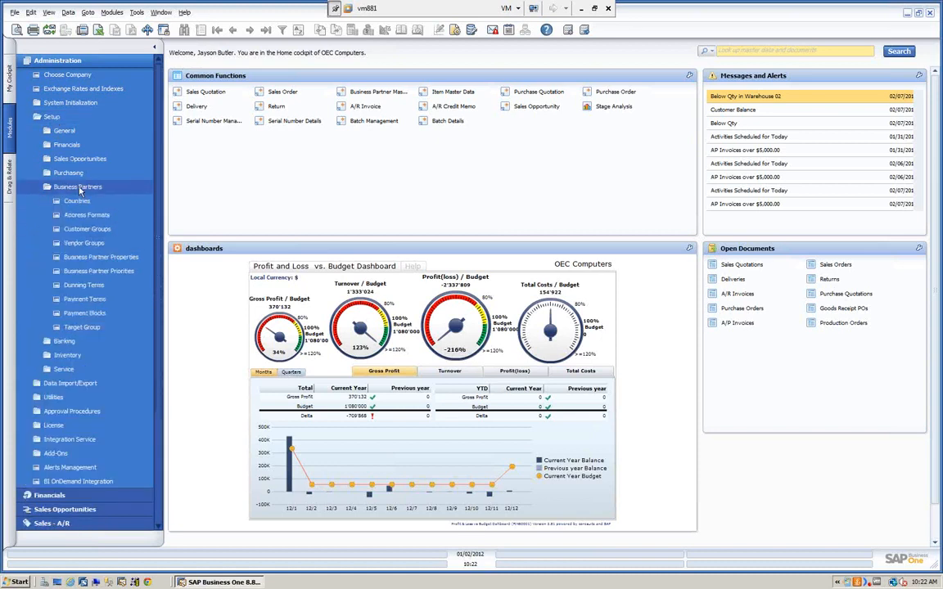
left_click(82, 327)
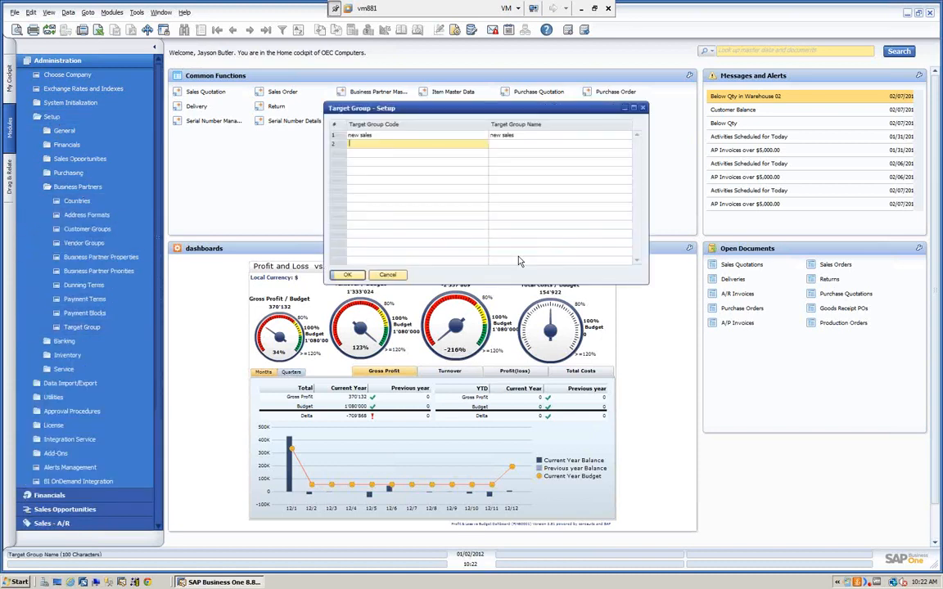
double_click(333, 137)
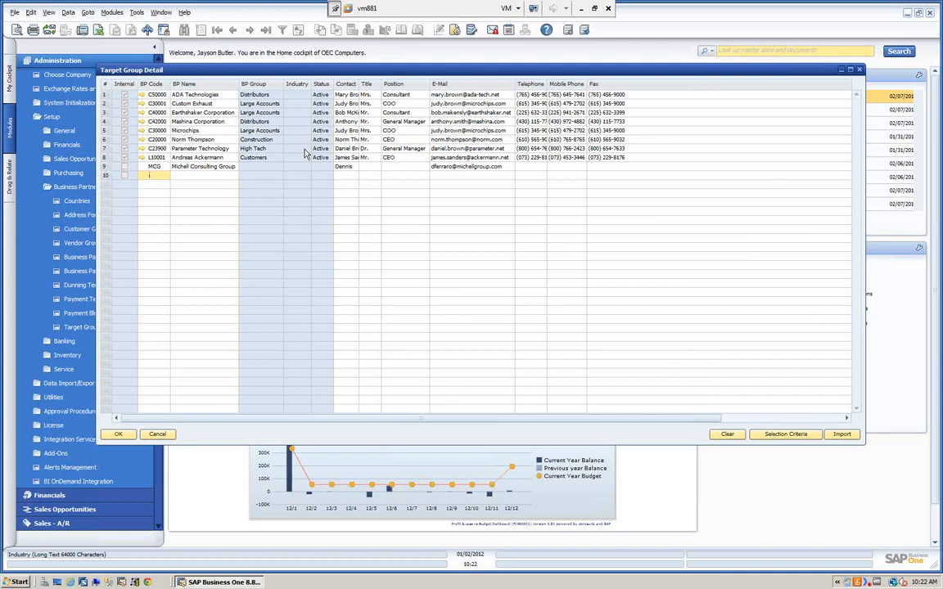
- Examine the Excel import field mapping for the target group, and close the target group setup without importing anything
left_click(842, 435)
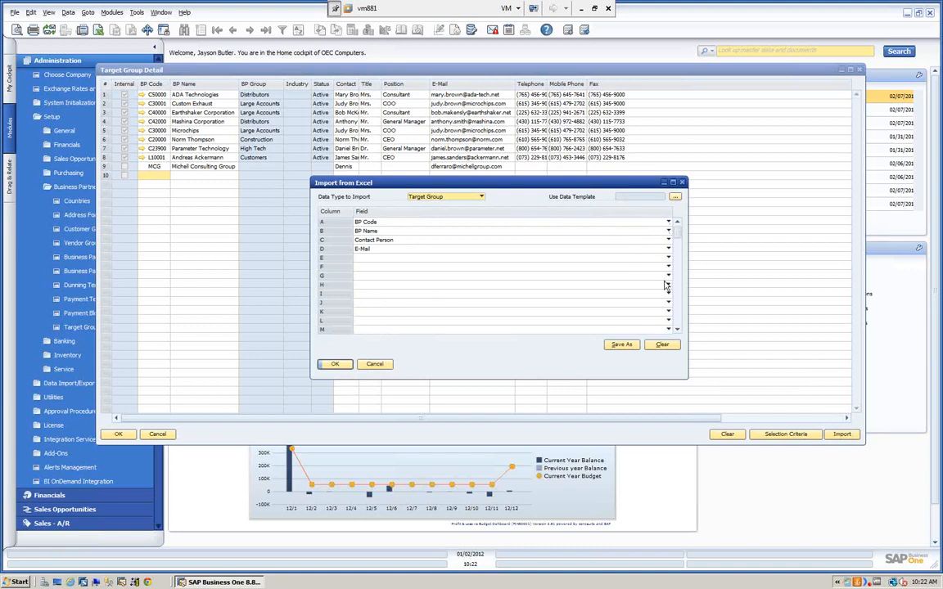
left_click(374, 364)
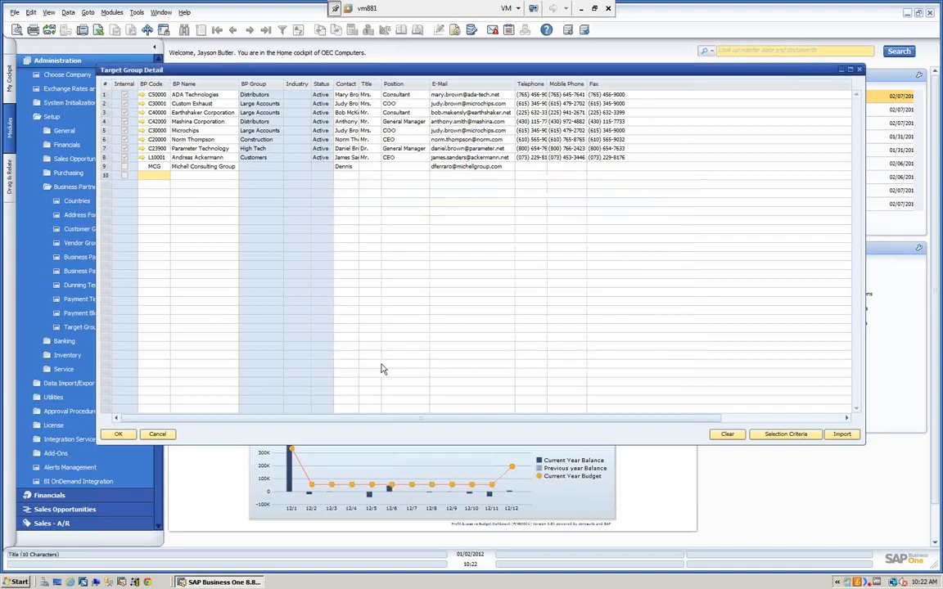
left_click(118, 436)
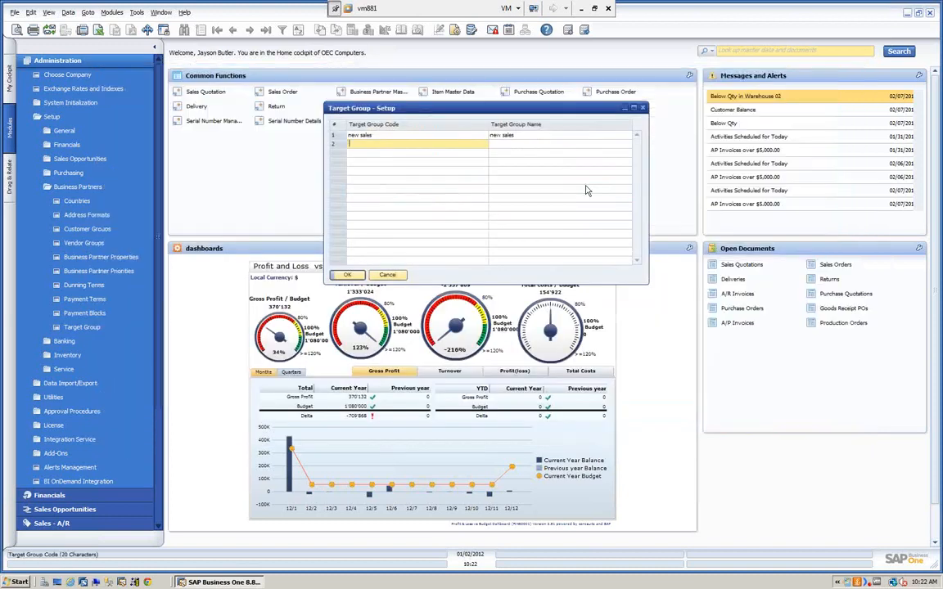
left_click(389, 277)
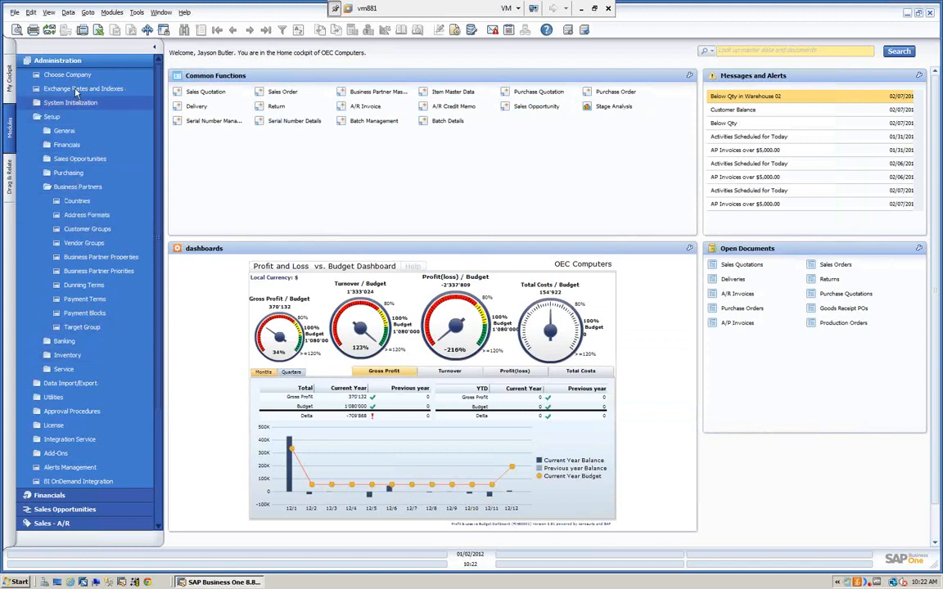
left_click(58, 60)
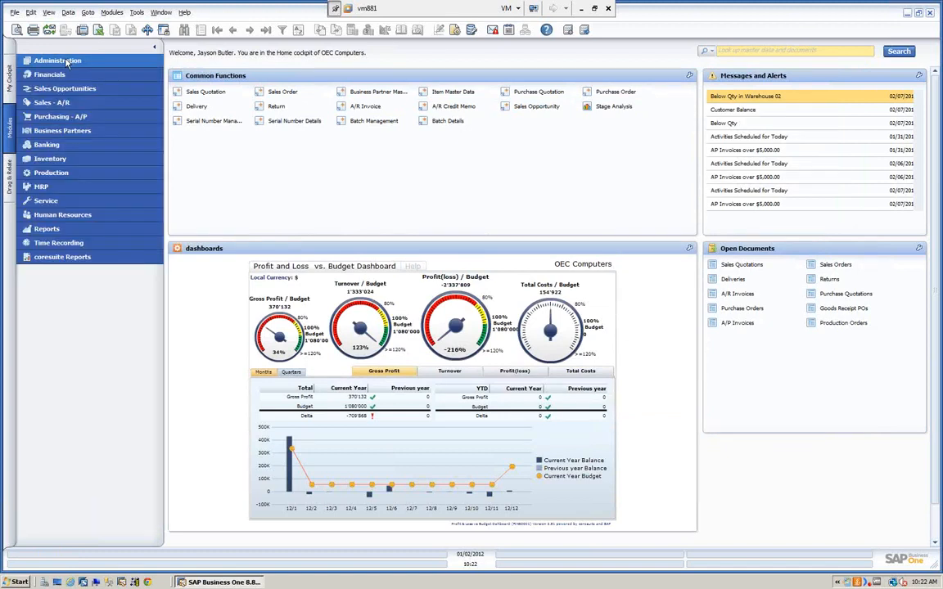
- Open the Campaign Generation Wizard, select campaign 4 as the existing campaign to base a new one on, and cancel the wizard
left_click(84, 131)
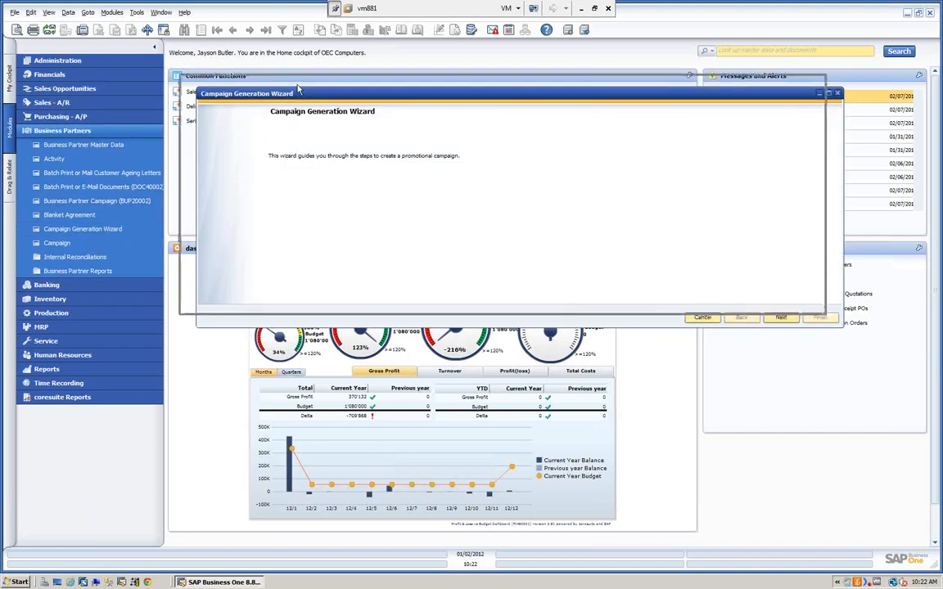
left_click_drag(315, 100, 297, 87)
left_click(764, 305)
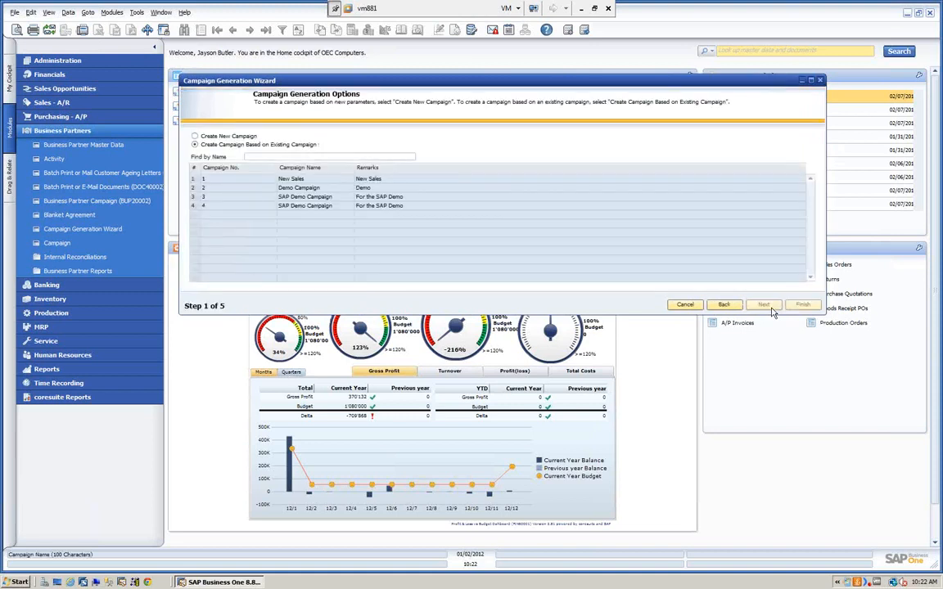
left_click(289, 206)
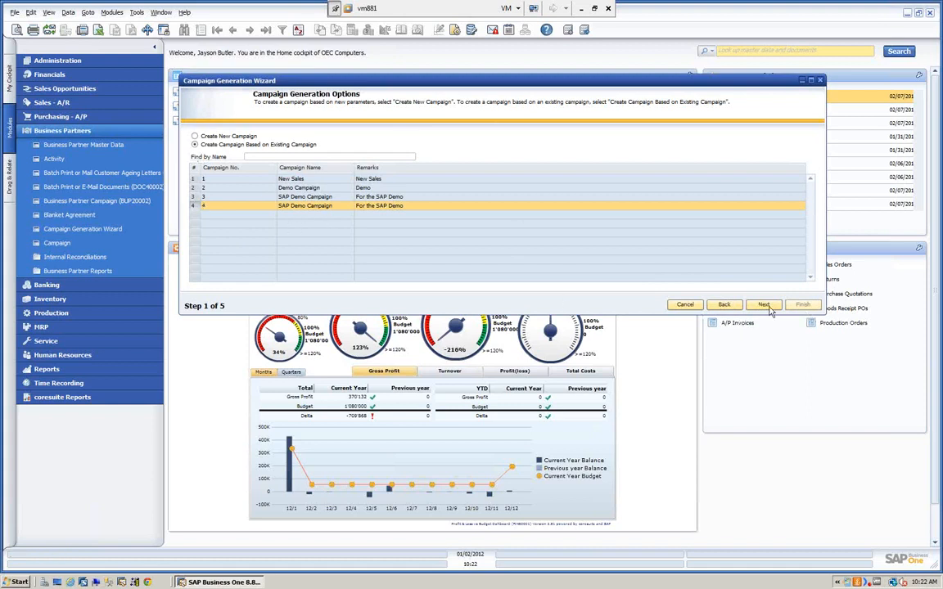
left_click(685, 304)
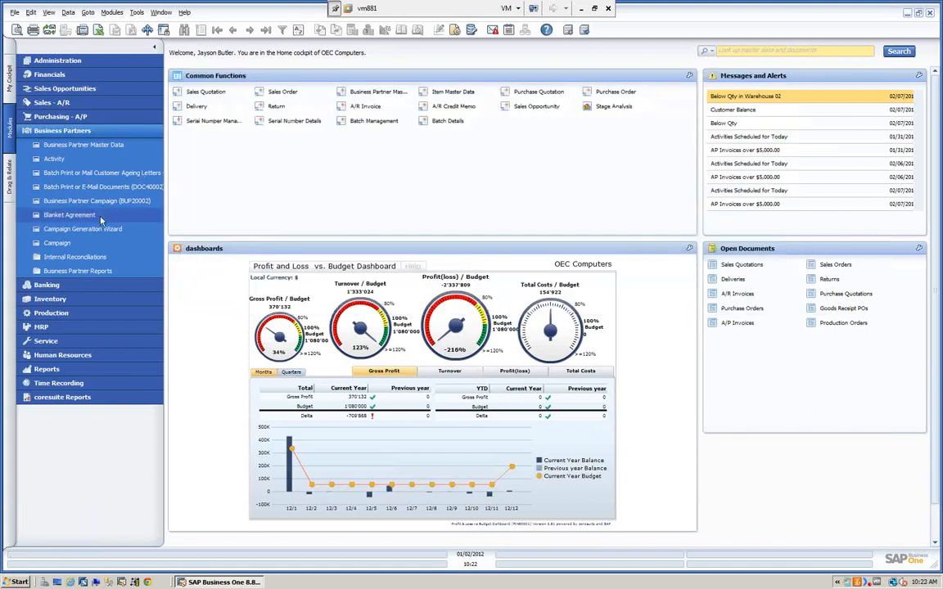
- Open the last campaign record, select the Earthshaker Corporation row, and enlarge the campaign window to show all target partners
left_click(57, 243)
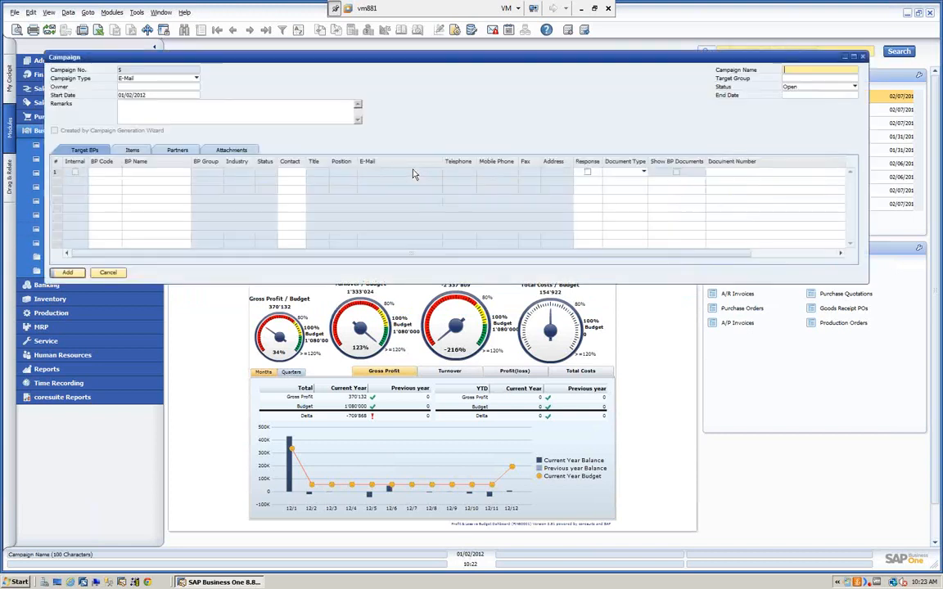
left_click(265, 30)
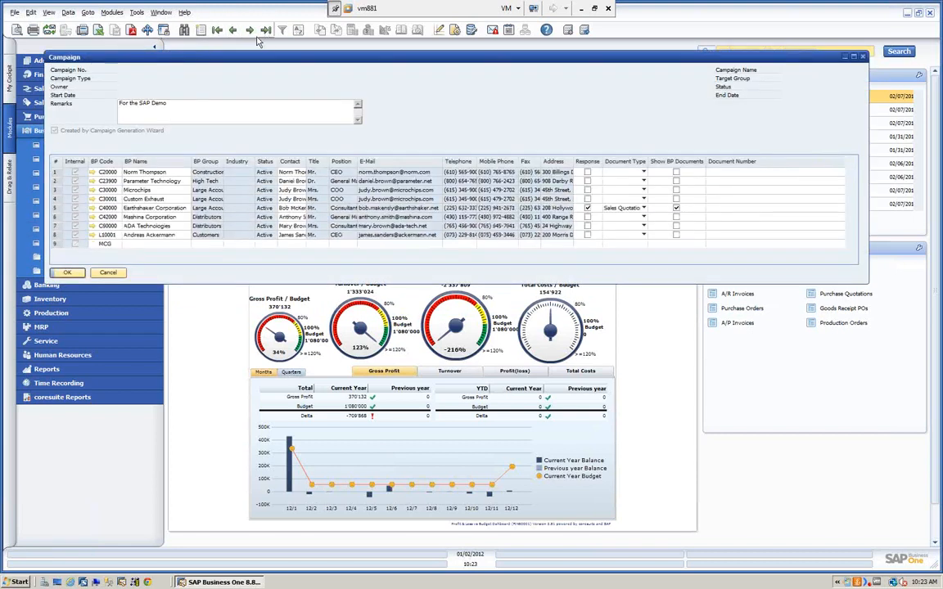
left_click(55, 209)
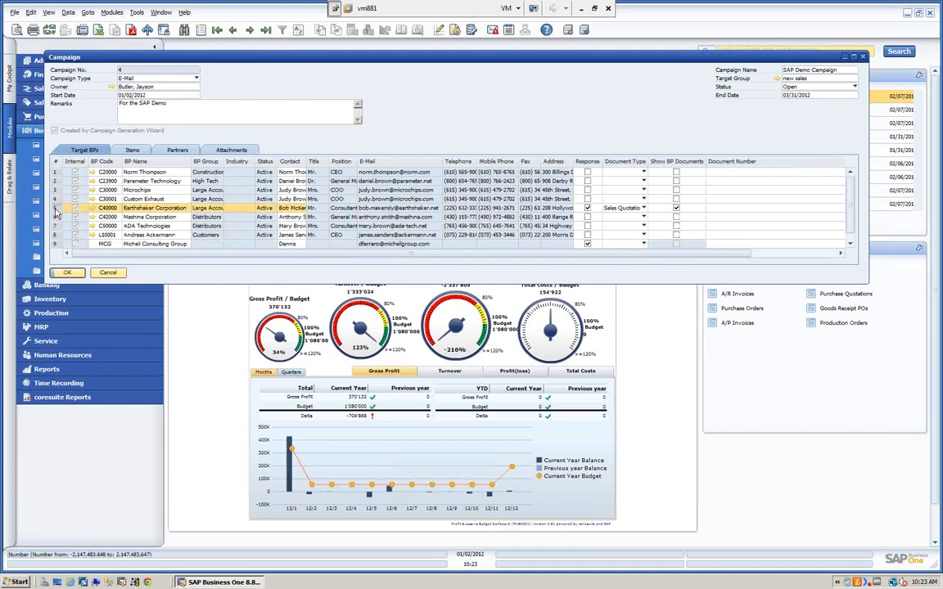
left_click_drag(207, 59, 200, 49)
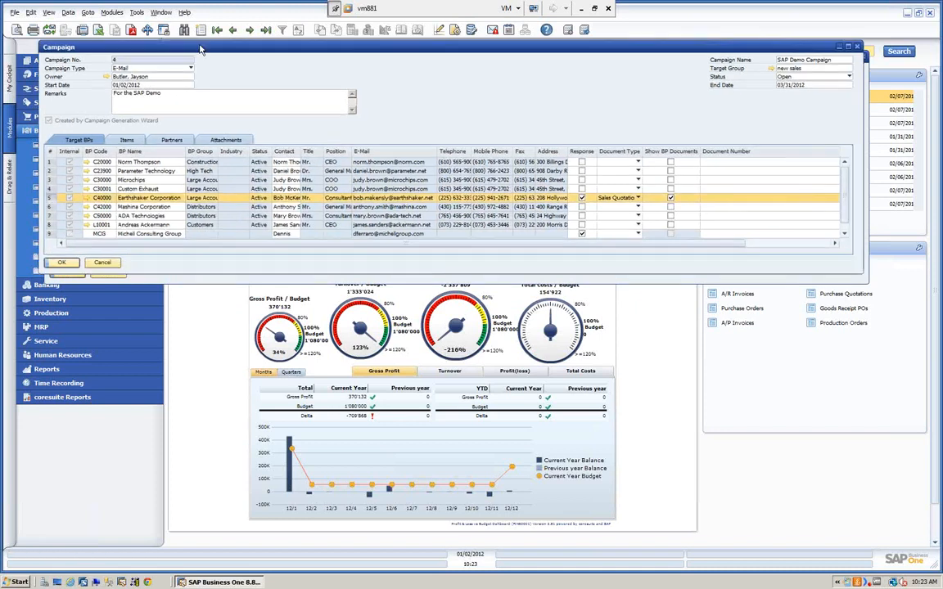
left_click_drag(861, 270, 920, 444)
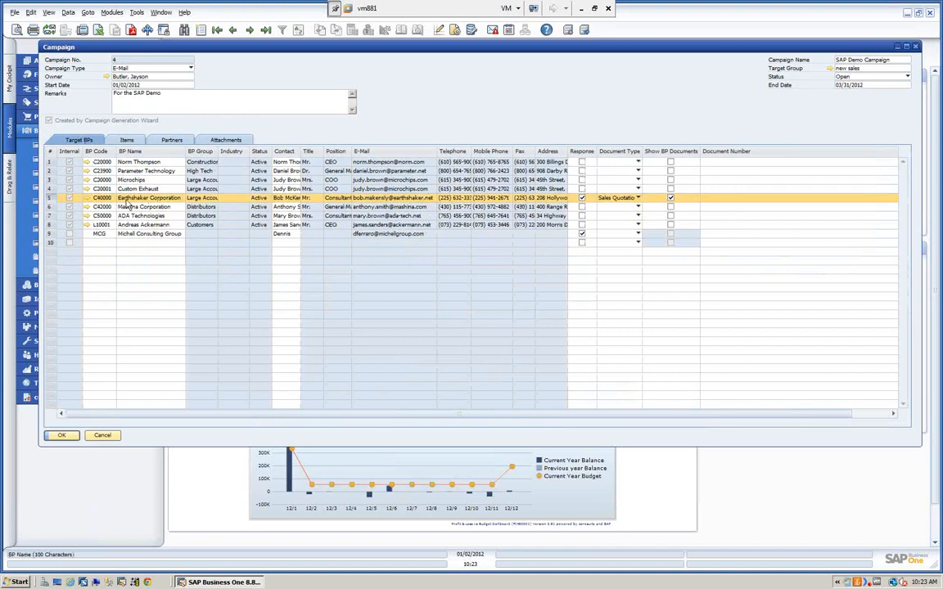
- Review the campaign's items and partners, including the setup for defining a new partner, and cancel that setup without adding one
left_click(114, 137)
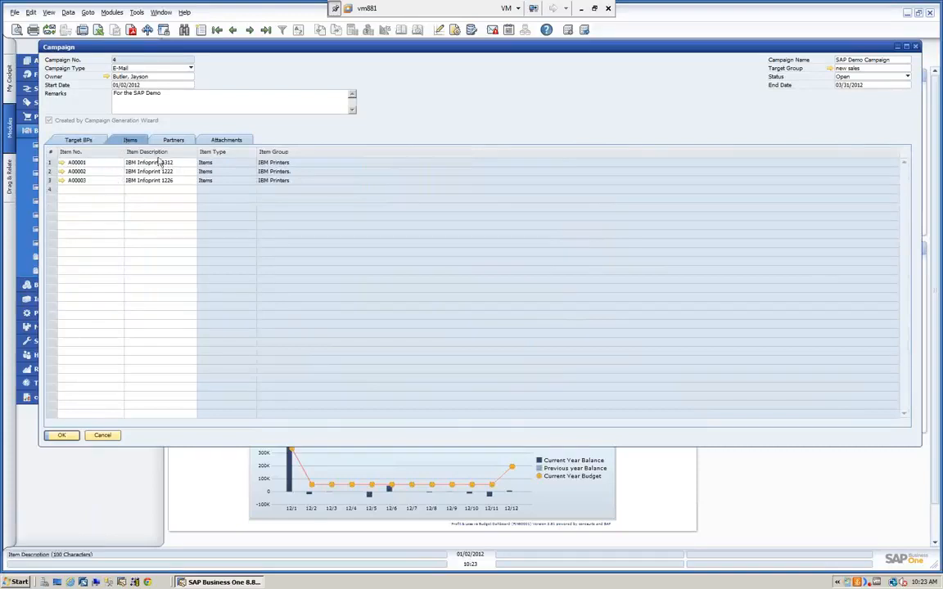
left_click(90, 189)
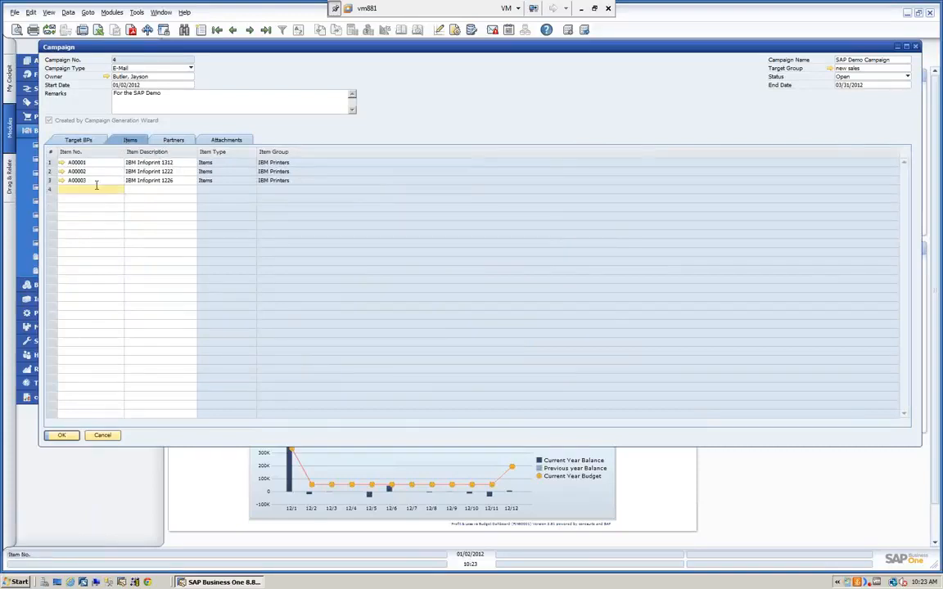
left_click(174, 141)
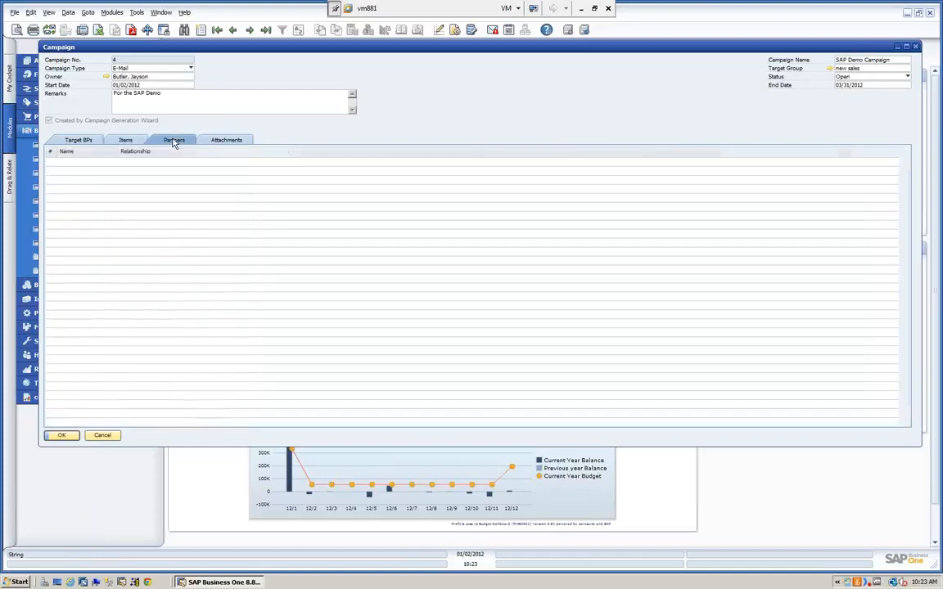
left_click(114, 162)
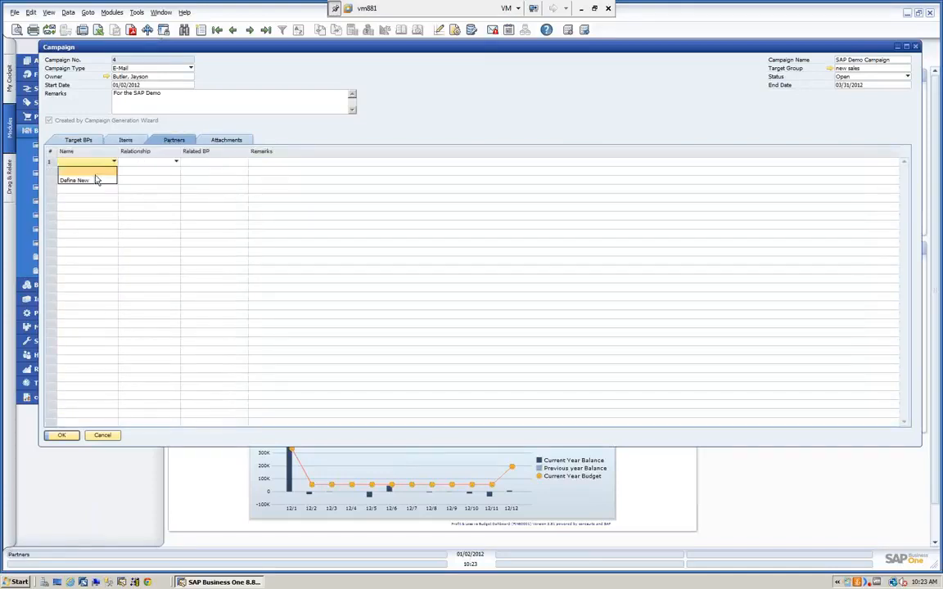
left_click(87, 181)
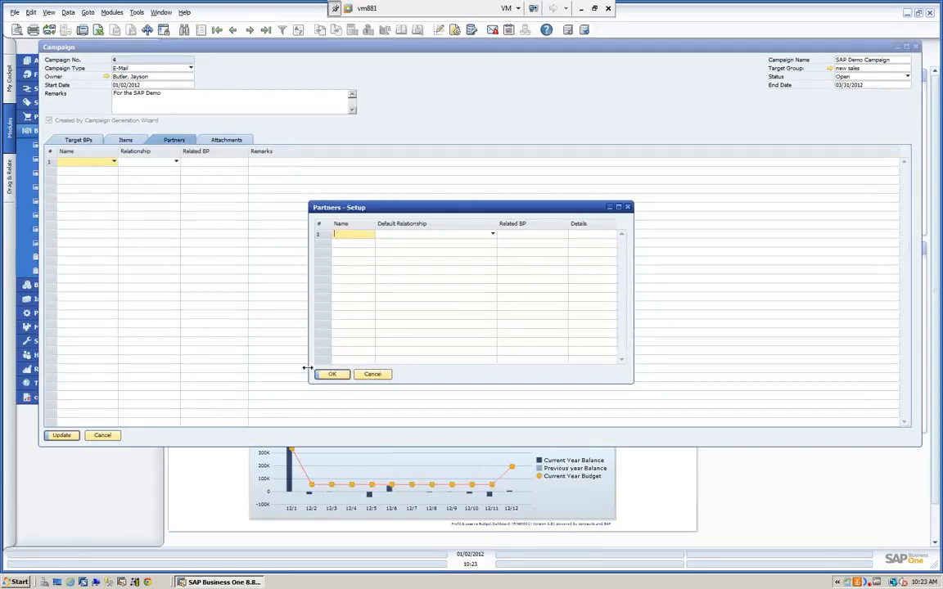
left_click(372, 375)
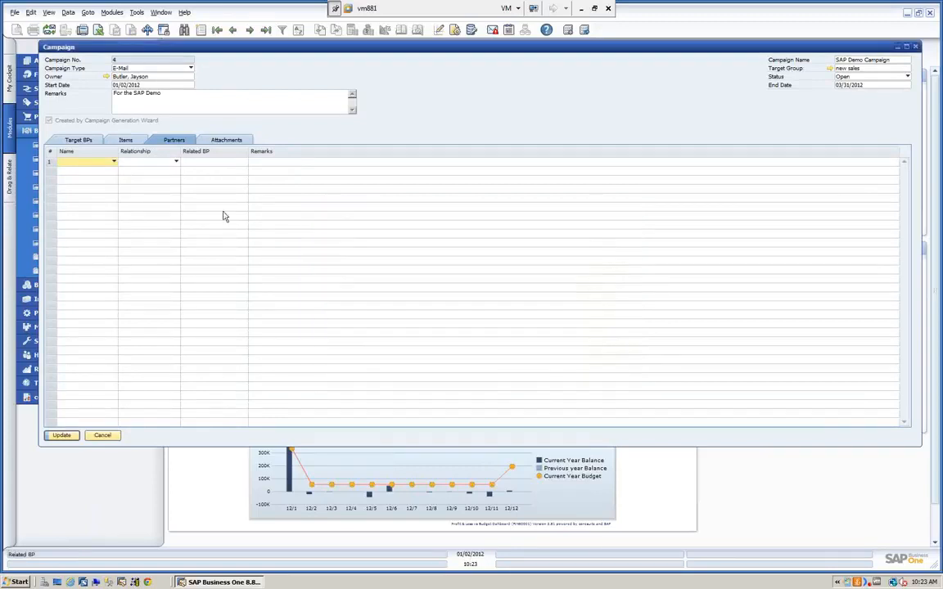
- Attach the file Purchase Quotation_45.pdf from the Backups folder to the campaign and update the record
left_click(228, 141)
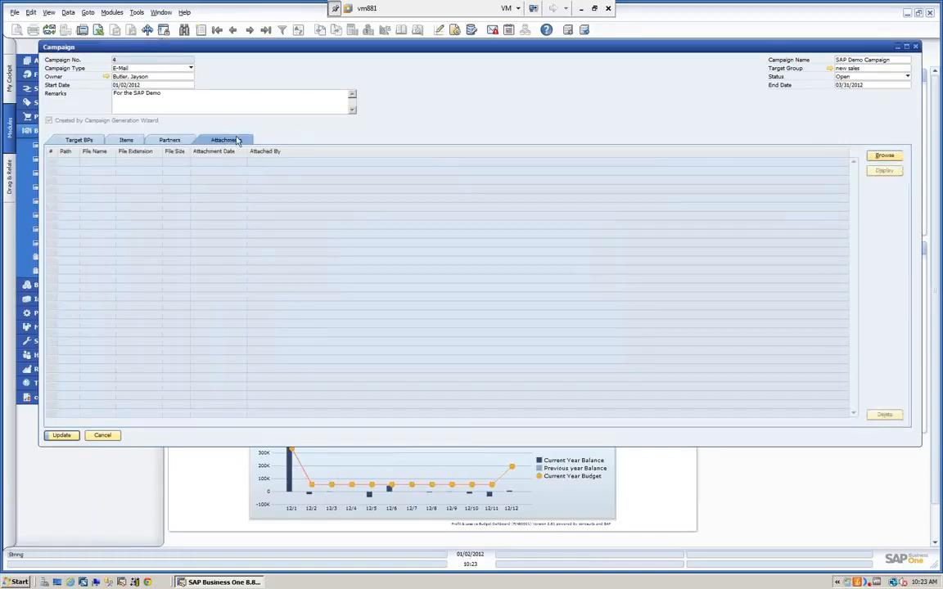
left_click(886, 158)
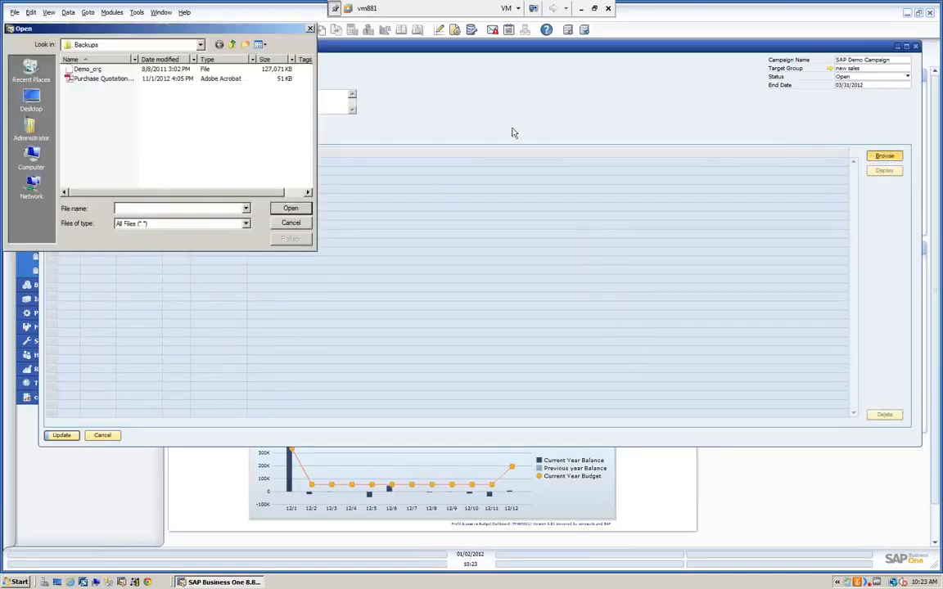
left_click(103, 79)
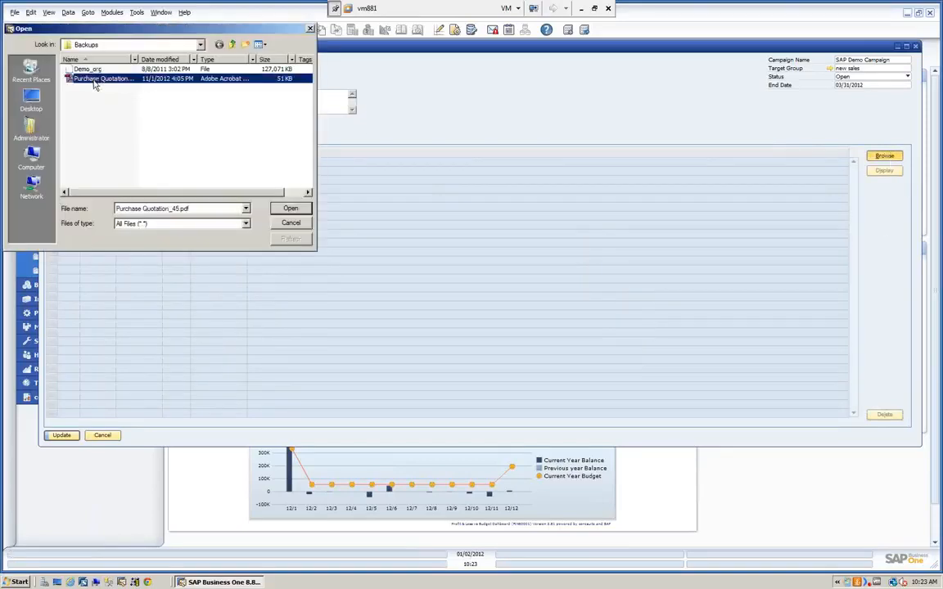
left_click(290, 208)
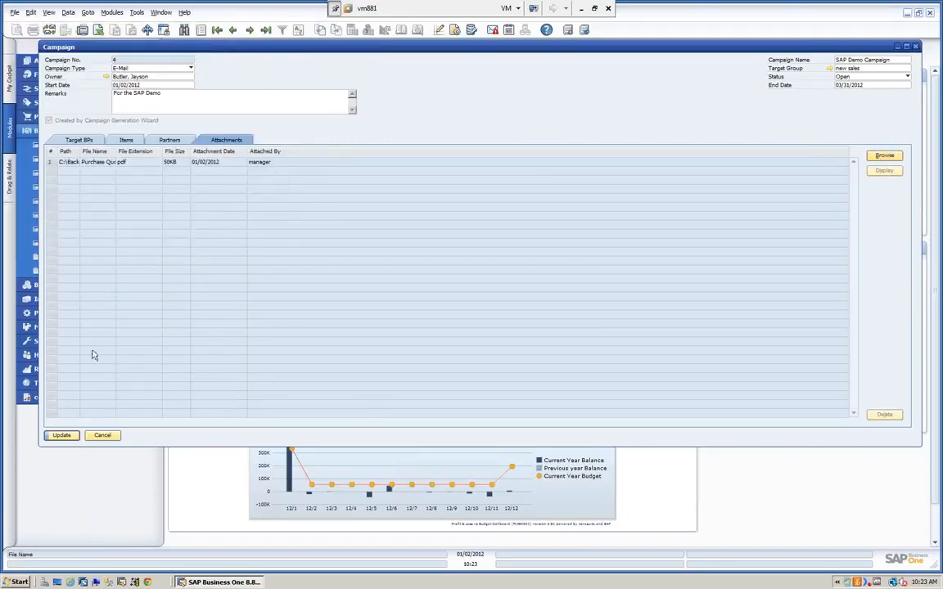
left_click(62, 436)
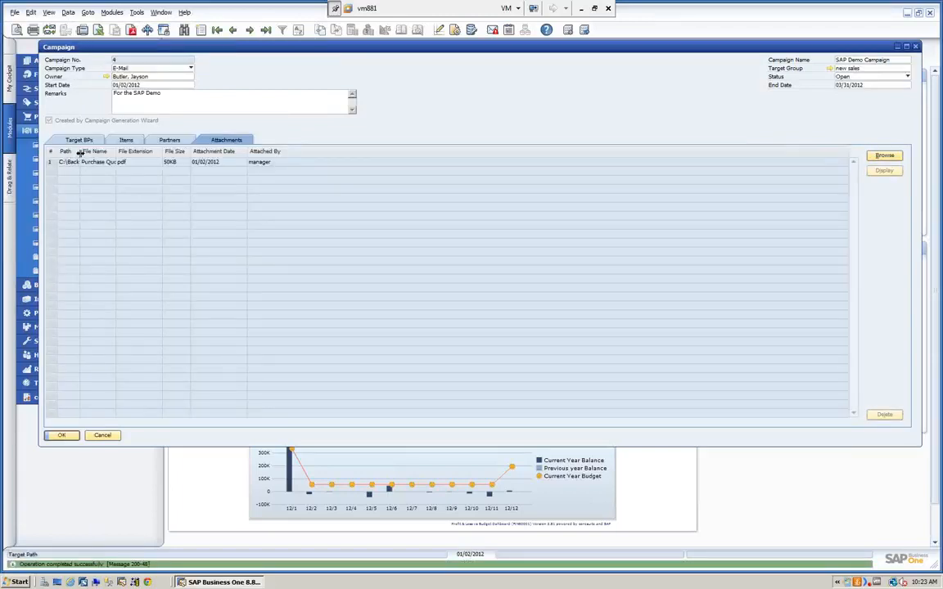
- Widen the attachment path column, display the attached purchase quotation PDF, and close it again
left_click_drag(79, 153, 93, 153)
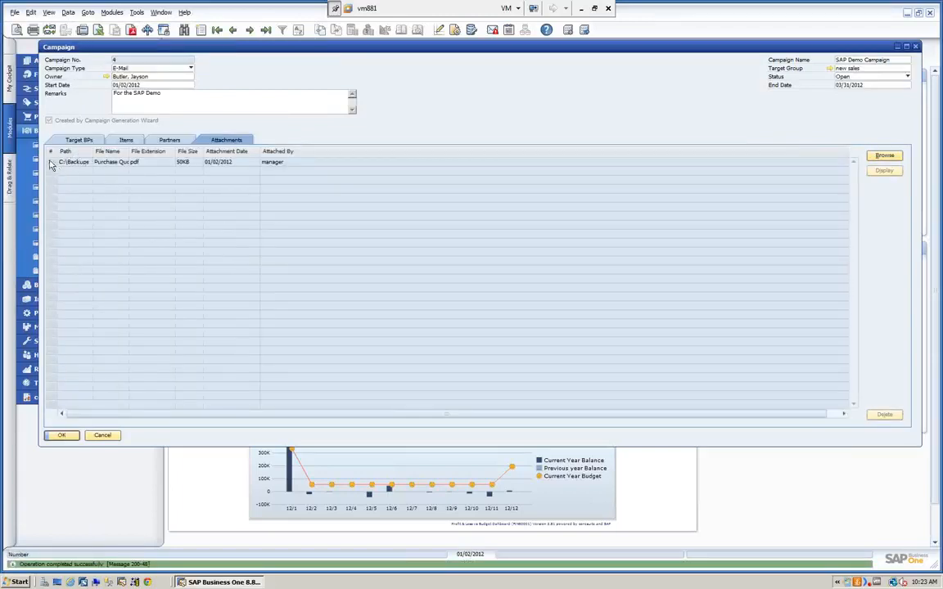
left_click(52, 162)
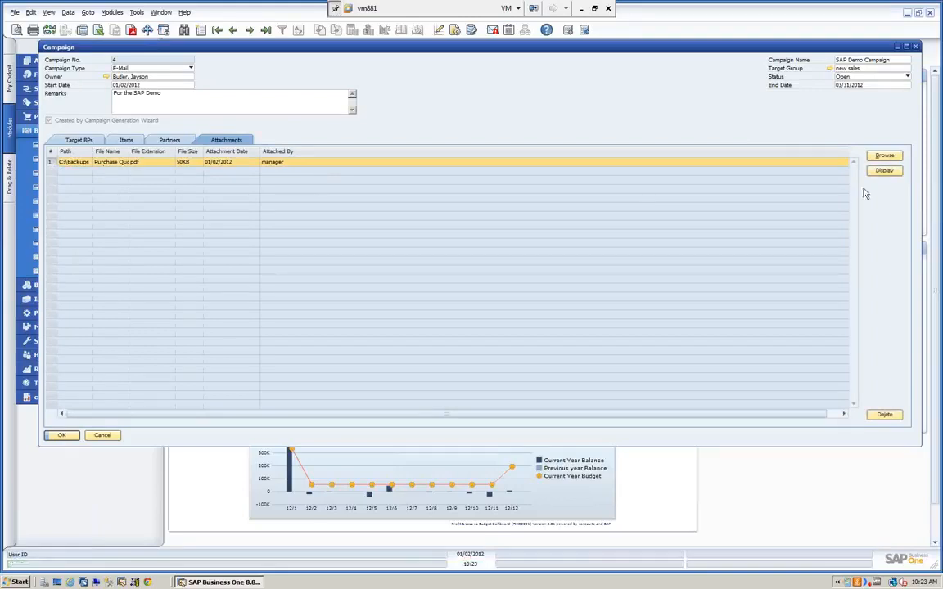
left_click(892, 174)
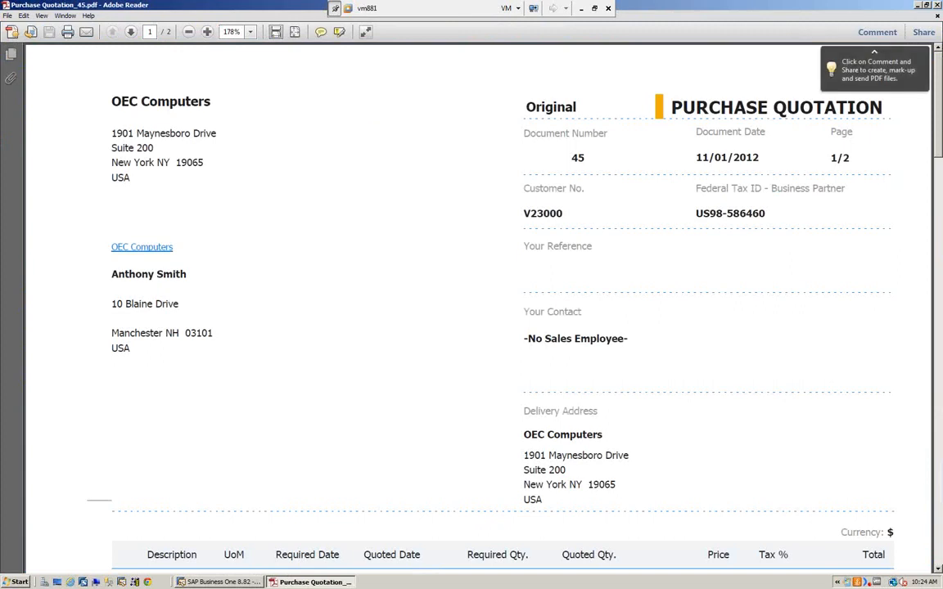
left_click(937, 5)
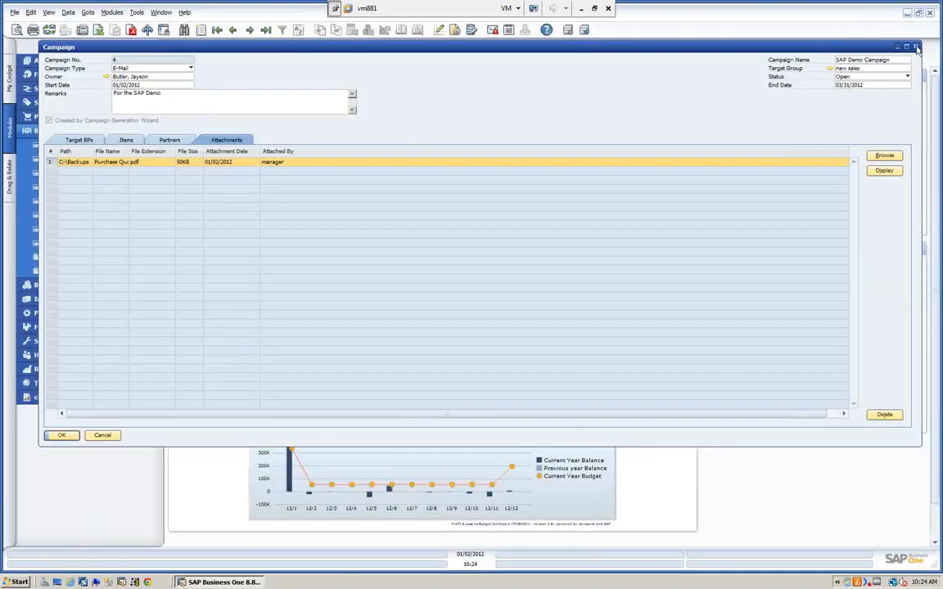
- Open Earthshaker Corporation's master data from the campaign's target partners and display its activities overview
left_click(79, 140)
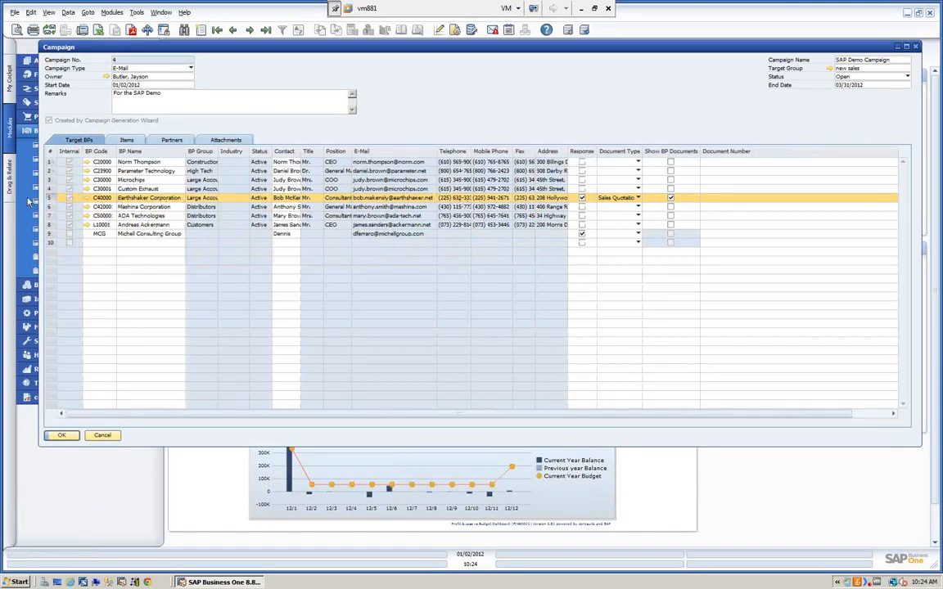
left_click(89, 199)
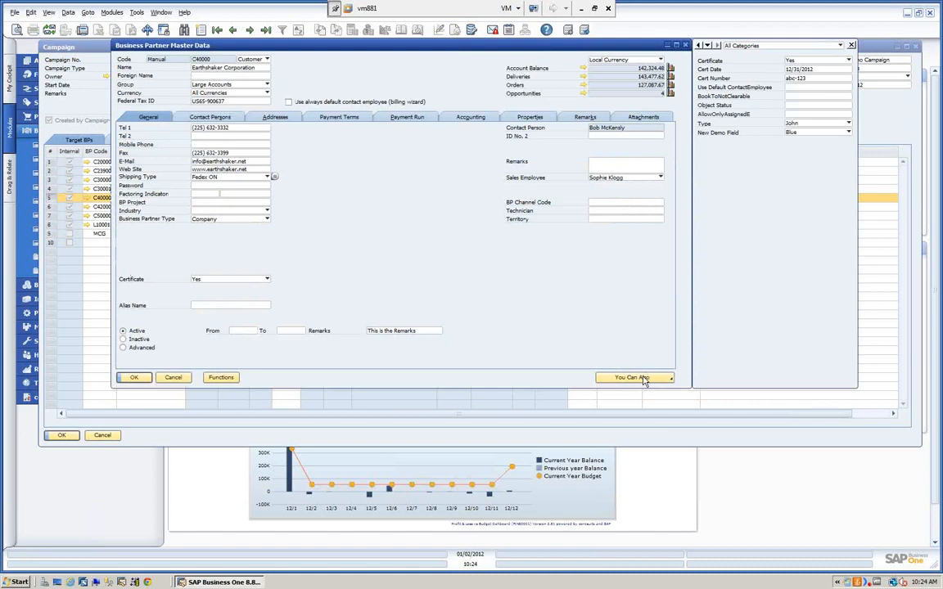
left_click(646, 377)
left_click(631, 403)
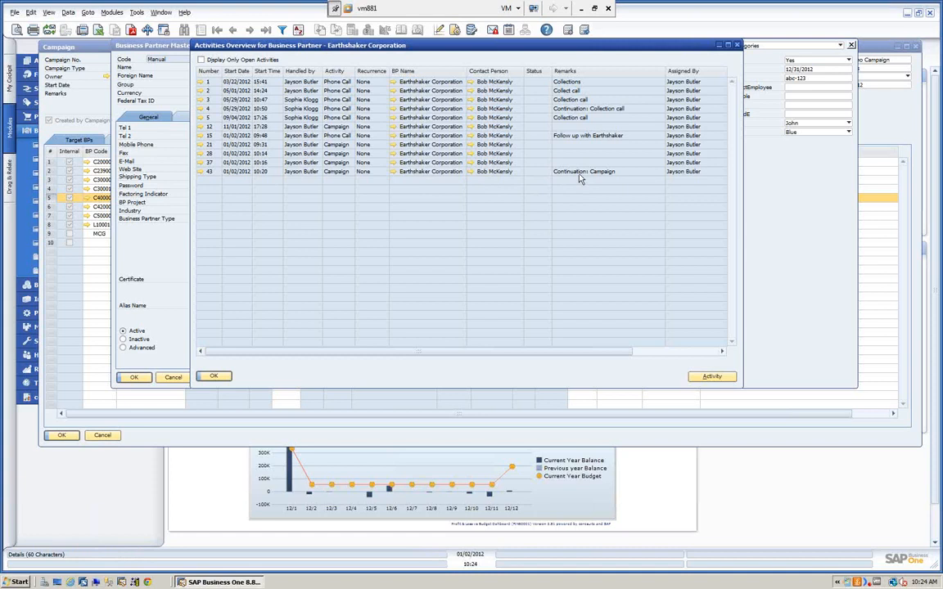
- Examine the content, linked document and attachments of campaign activity 37, and close the windows back to the campaign record
left_click(202, 162)
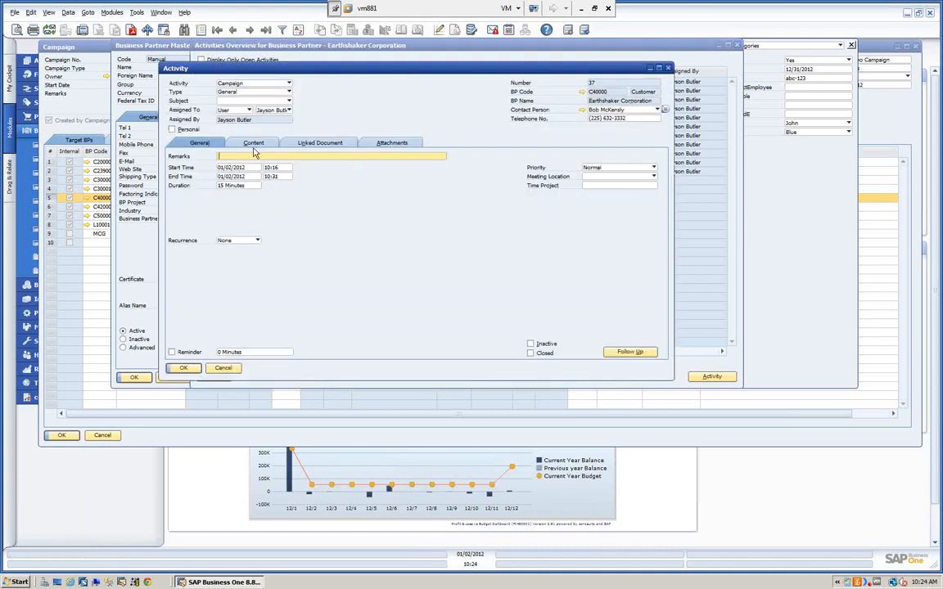
left_click(252, 144)
left_click(311, 145)
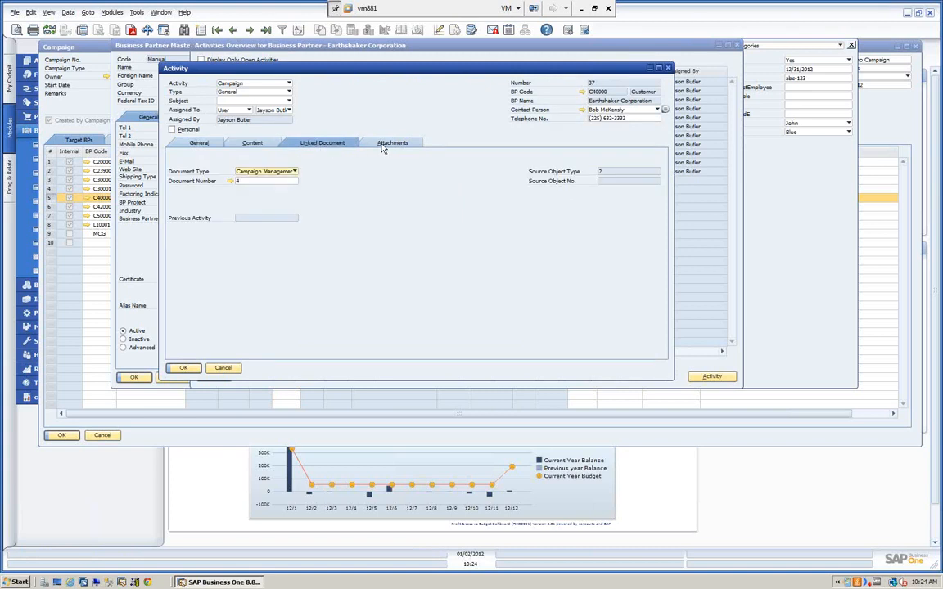
left_click(380, 144)
left_click(227, 370)
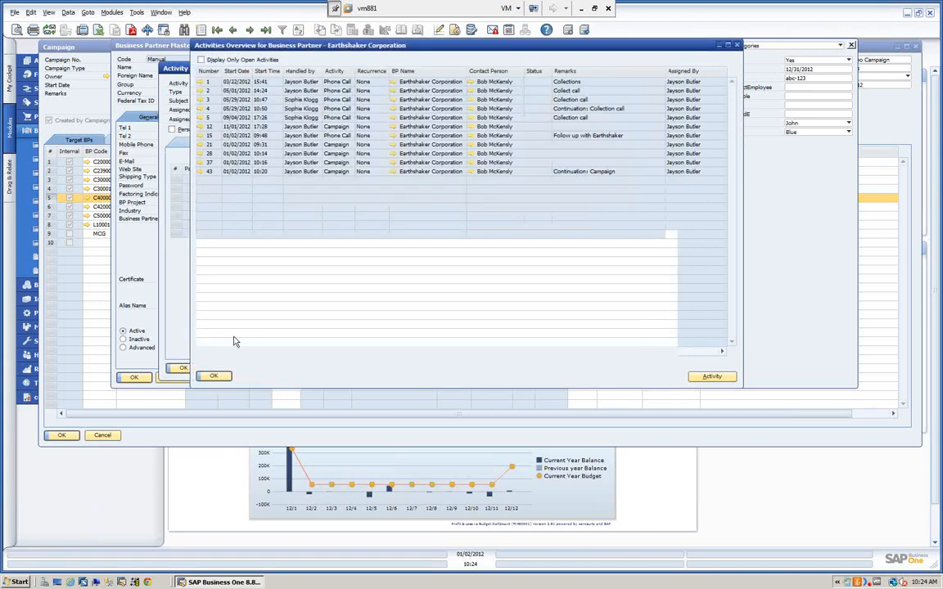
left_click(213, 378)
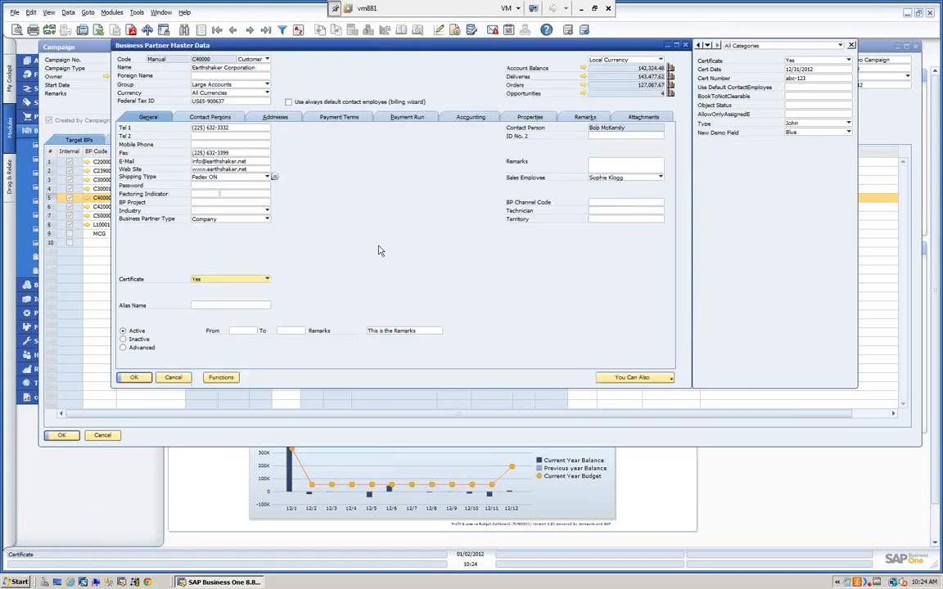
left_click(173, 379)
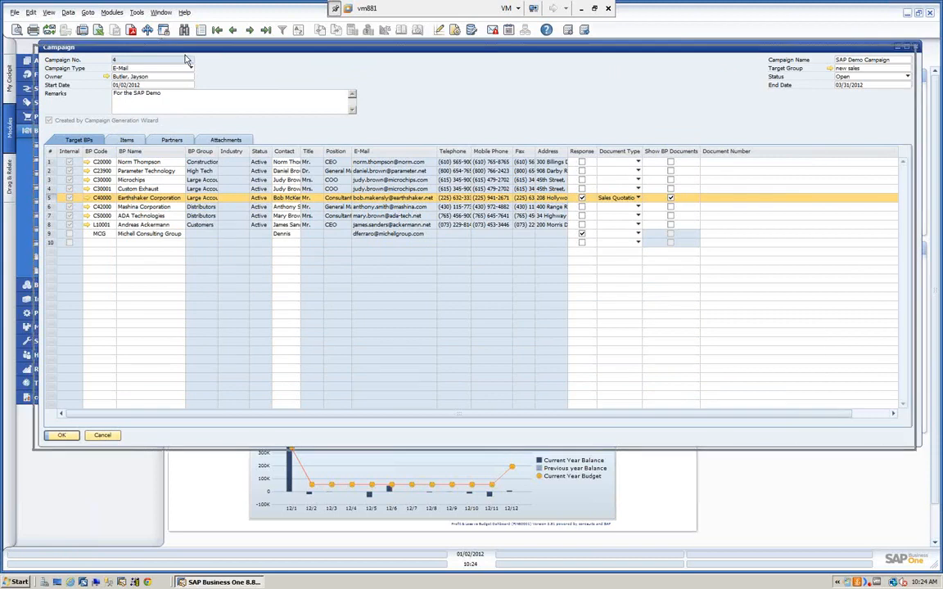
- Reposition the campaign window and view the available campaign status options without choosing another one
left_click_drag(166, 49, 161, 53)
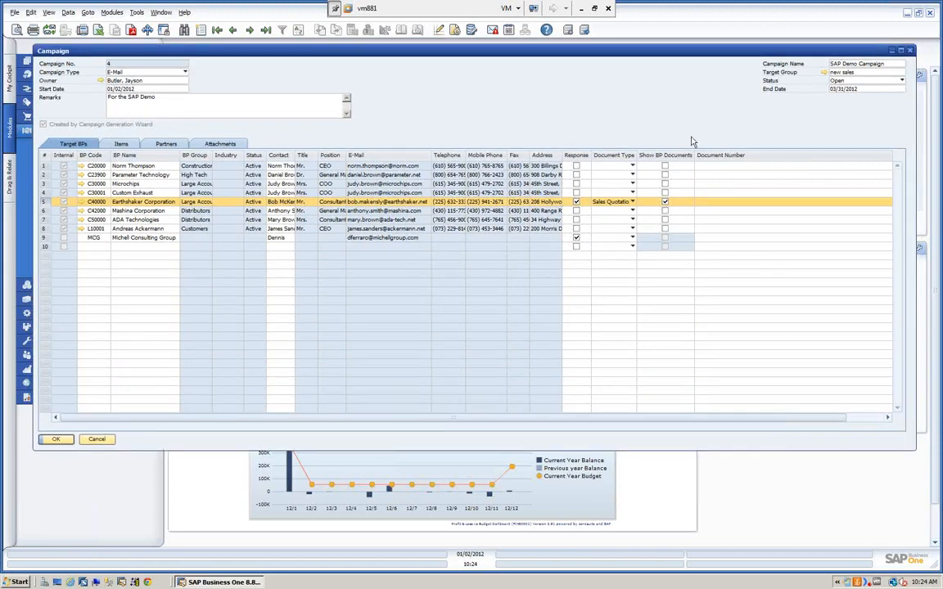
left_click(900, 80)
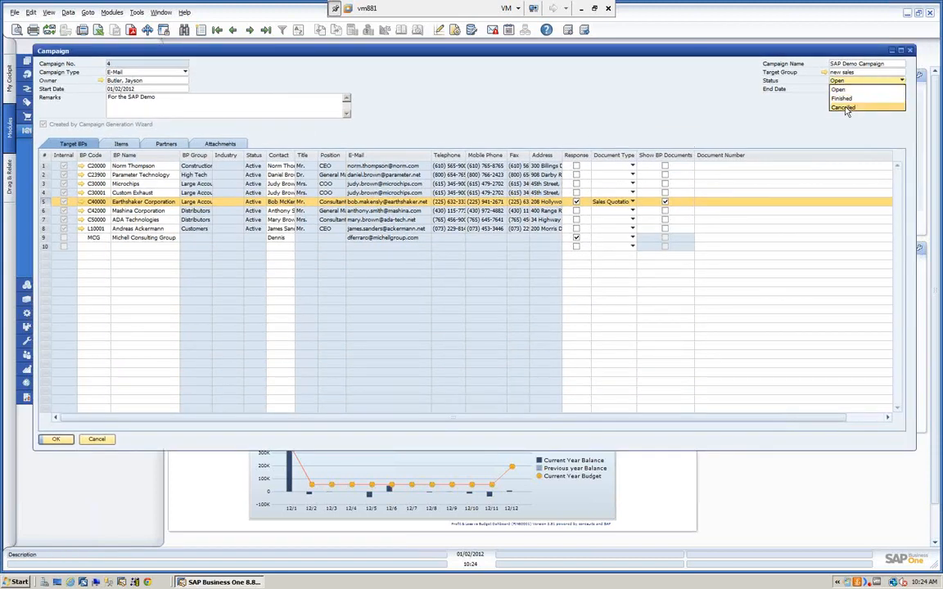
left_click(656, 77)
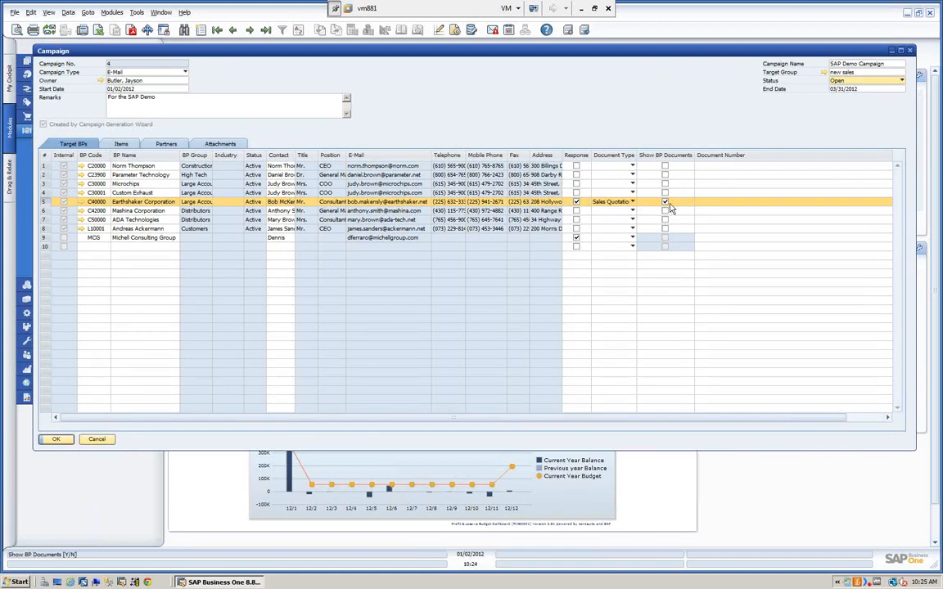
- Set Earthshaker Corporation's document type to Sales Orders and link the second of its sales orders dated 03/22/2012
left_click(711, 204)
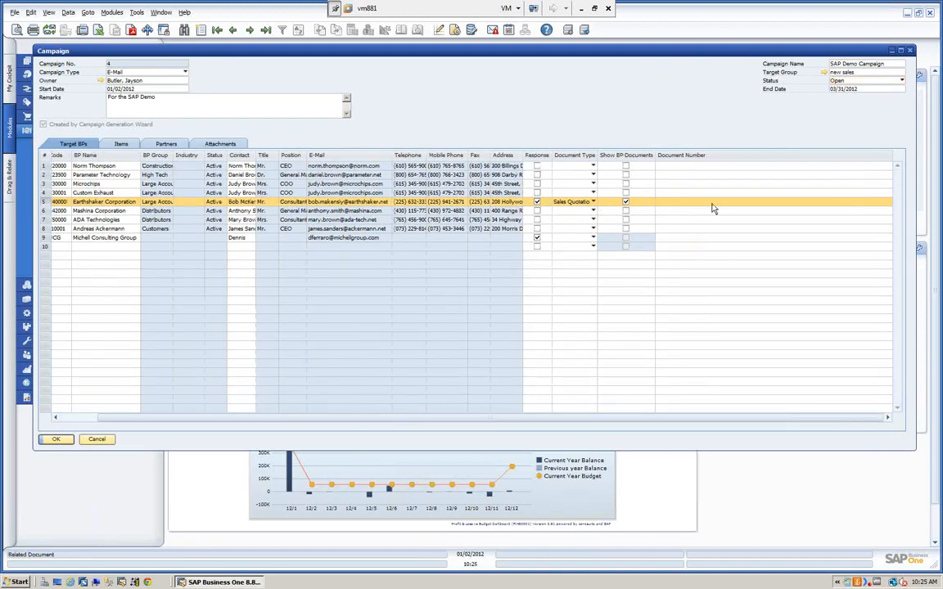
left_click(593, 202)
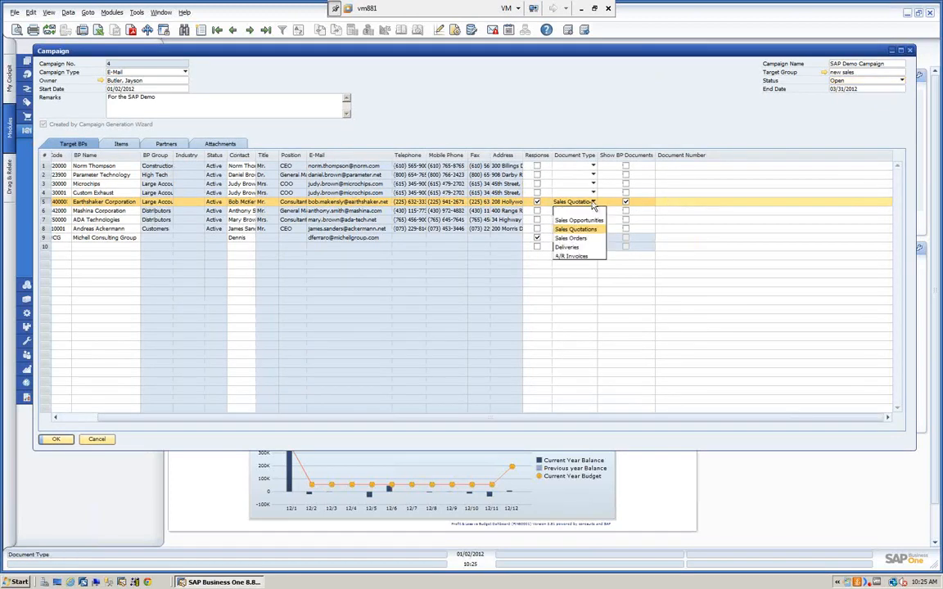
left_click(581, 238)
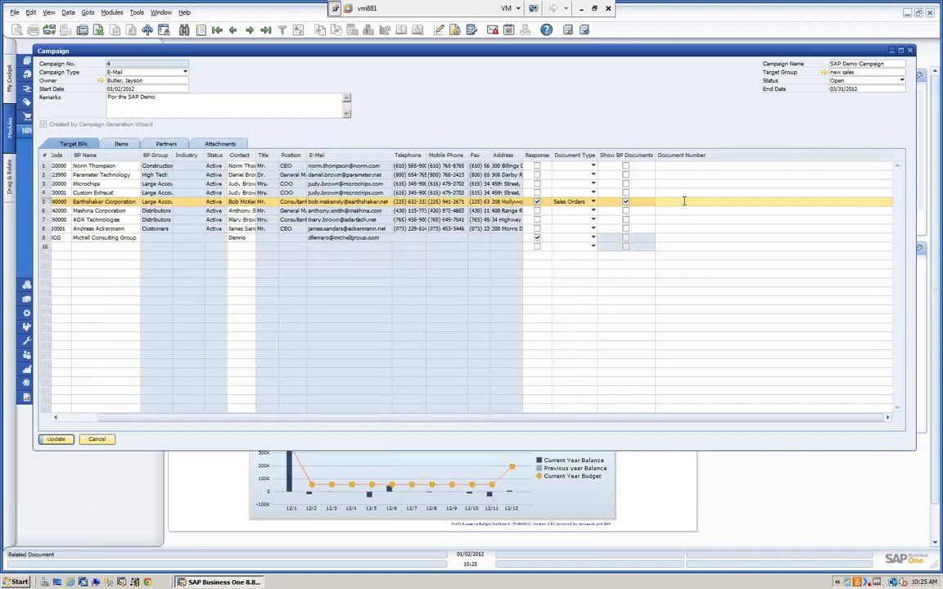
key("Tab")
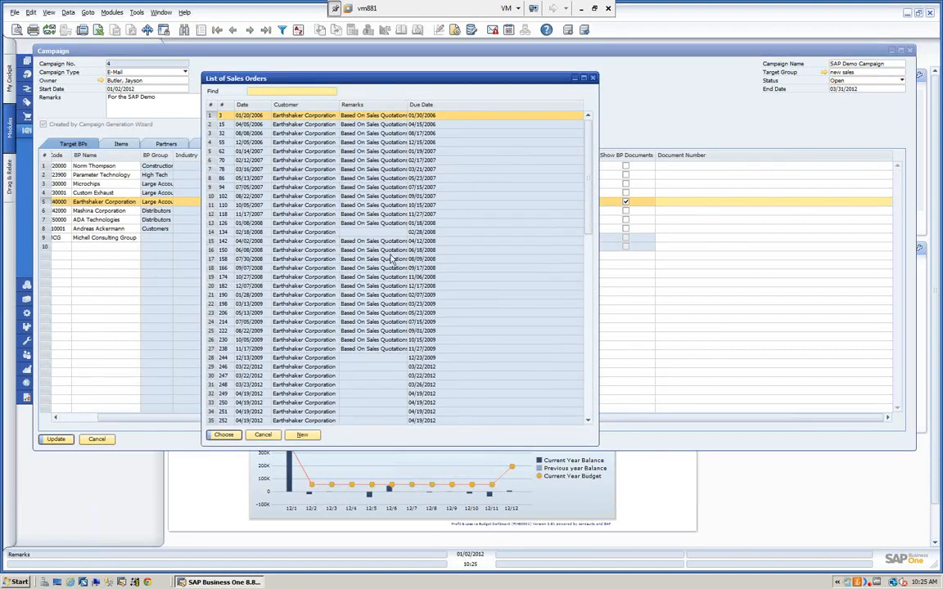
left_click(246, 376)
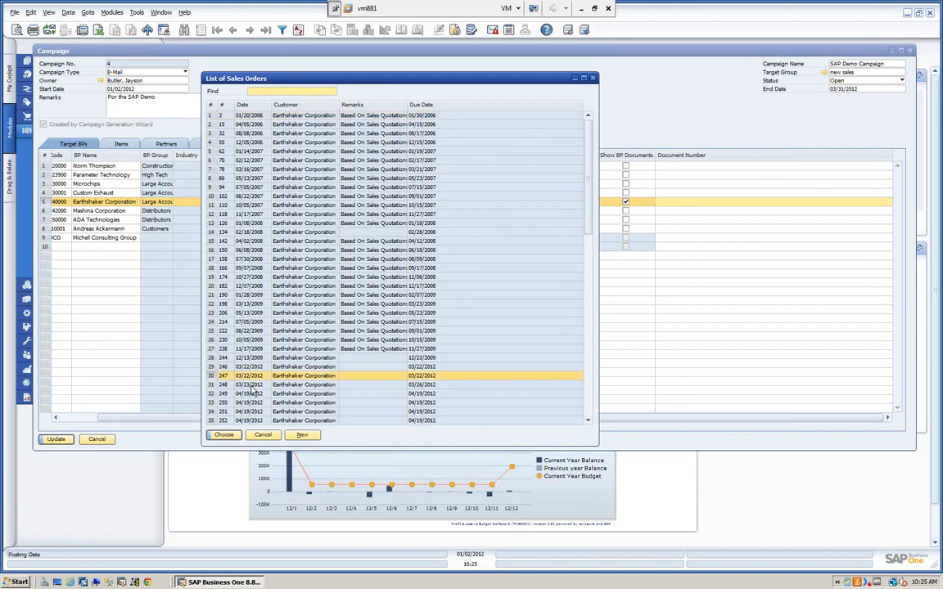
left_click(224, 435)
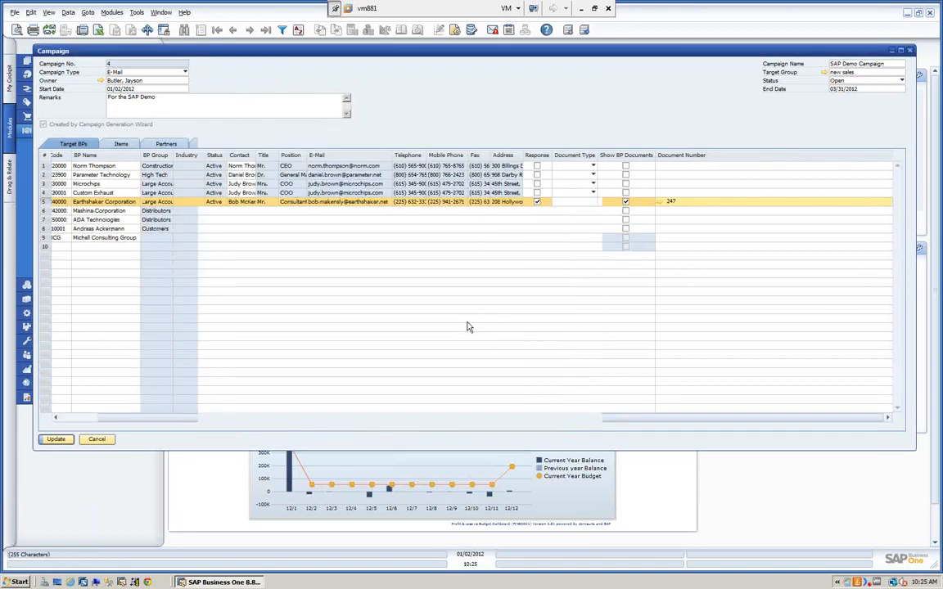
- Open the sales order linked to Earthshaker Corporation, examine its contents, and close it again
left_click(660, 201)
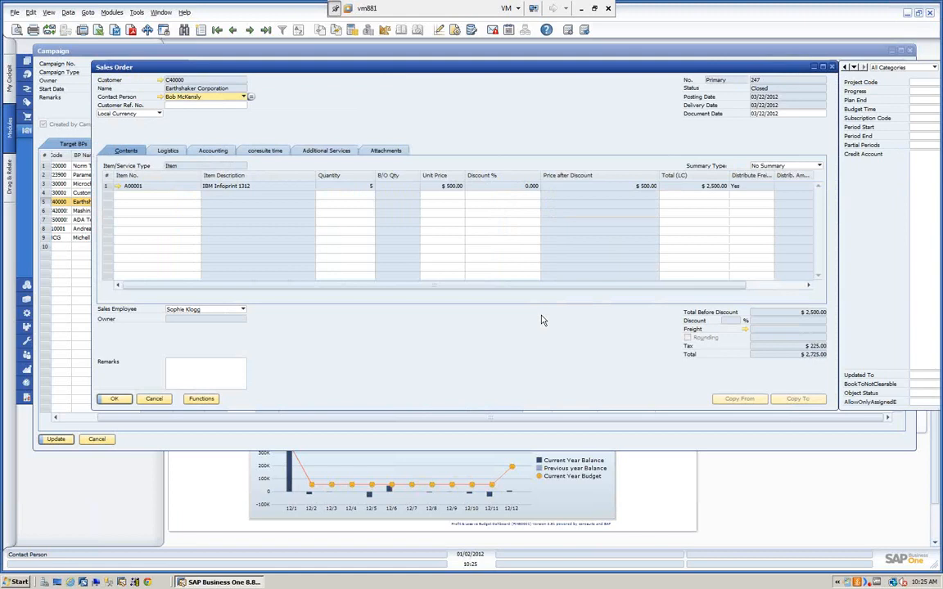
left_click_drag(185, 68, 168, 73)
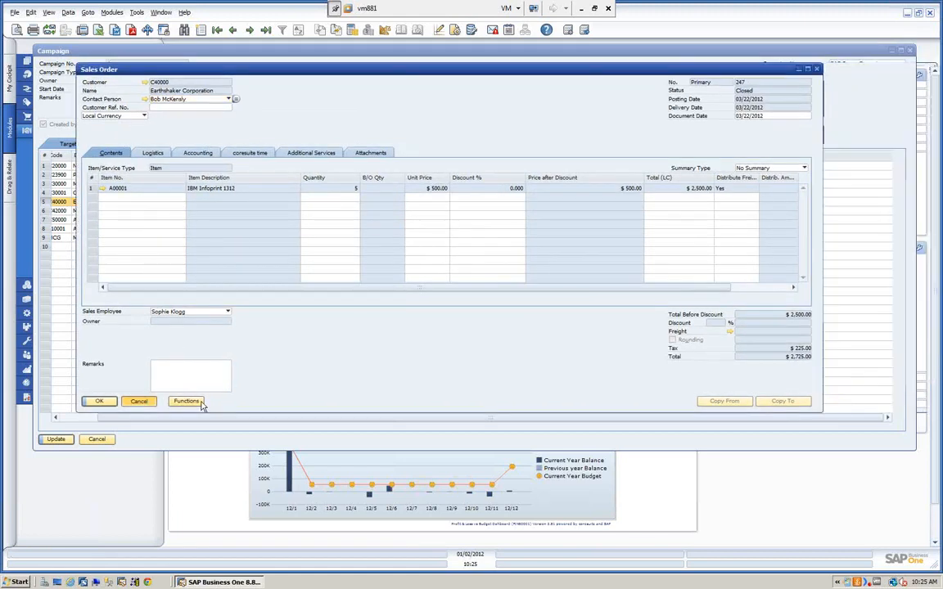
left_click(144, 403)
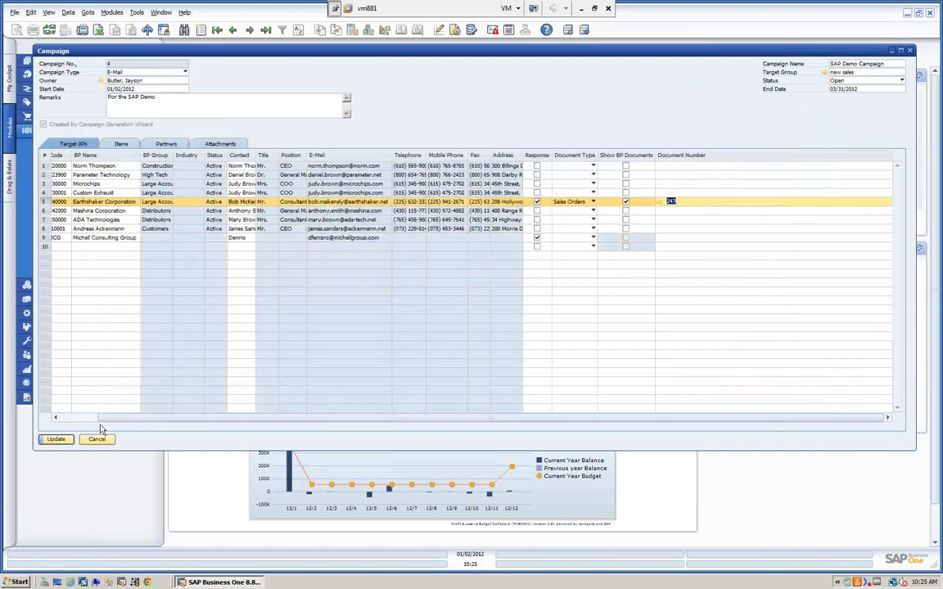
- Save the updated campaign, close it, and collapse the Business Partners module
left_click(58, 440)
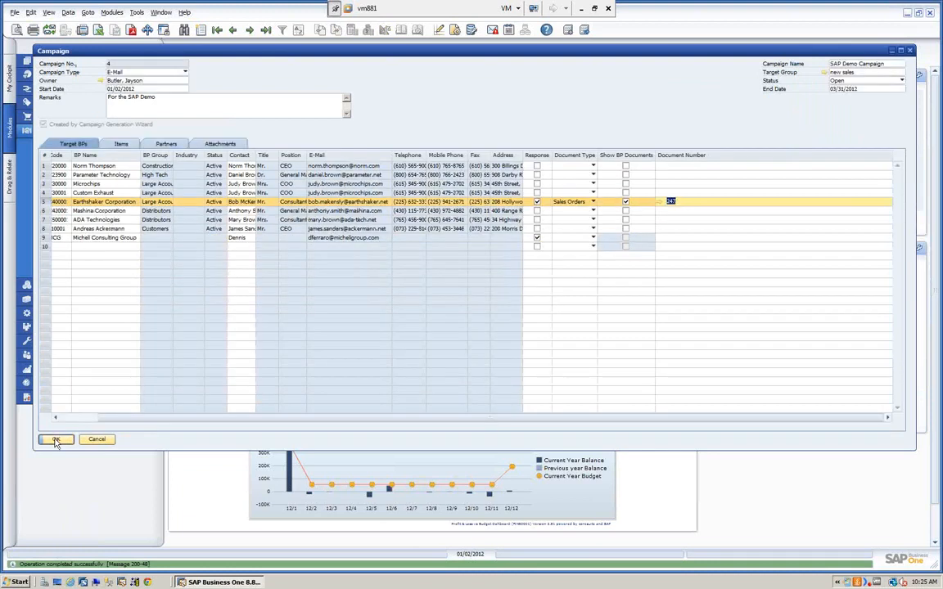
left_click(55, 440)
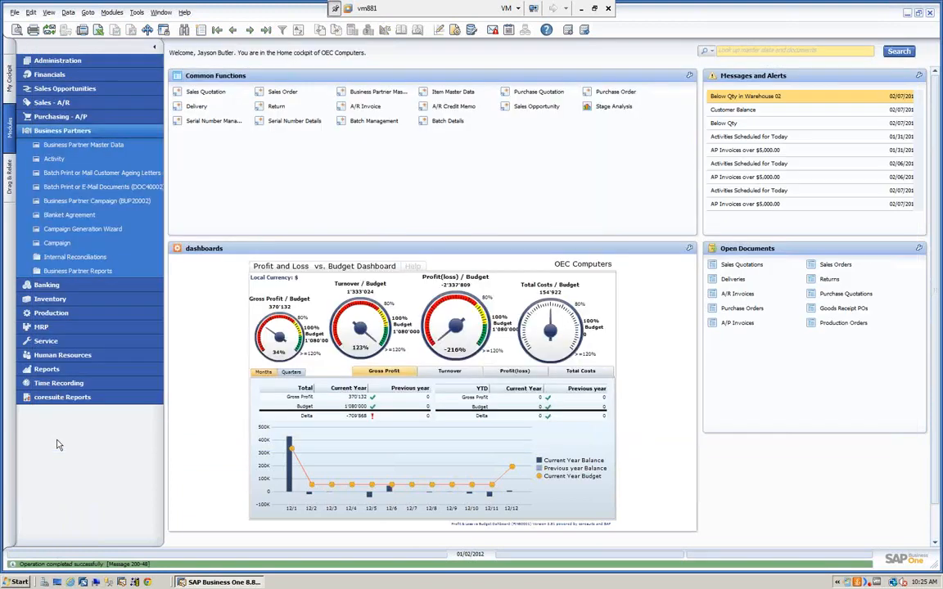
left_click(73, 132)
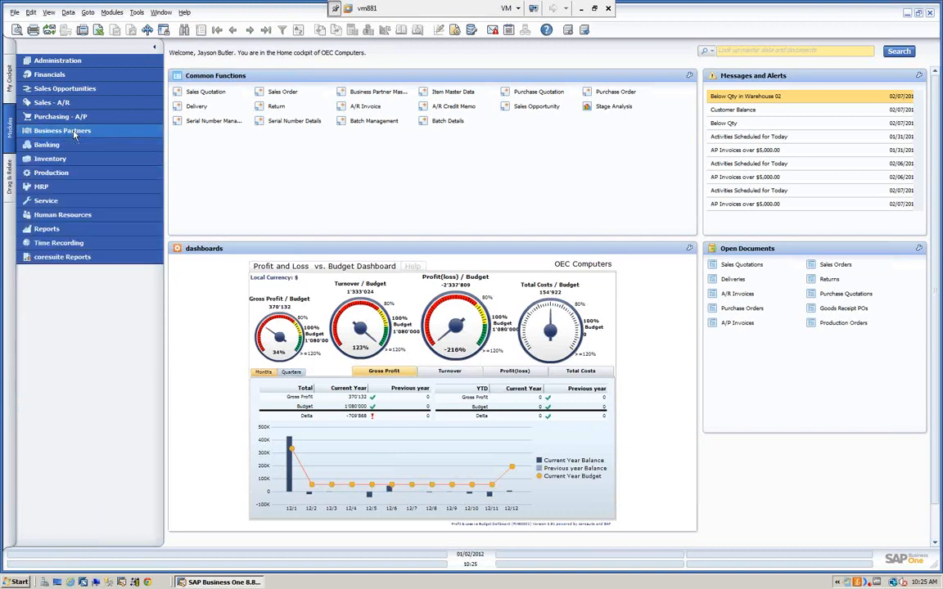